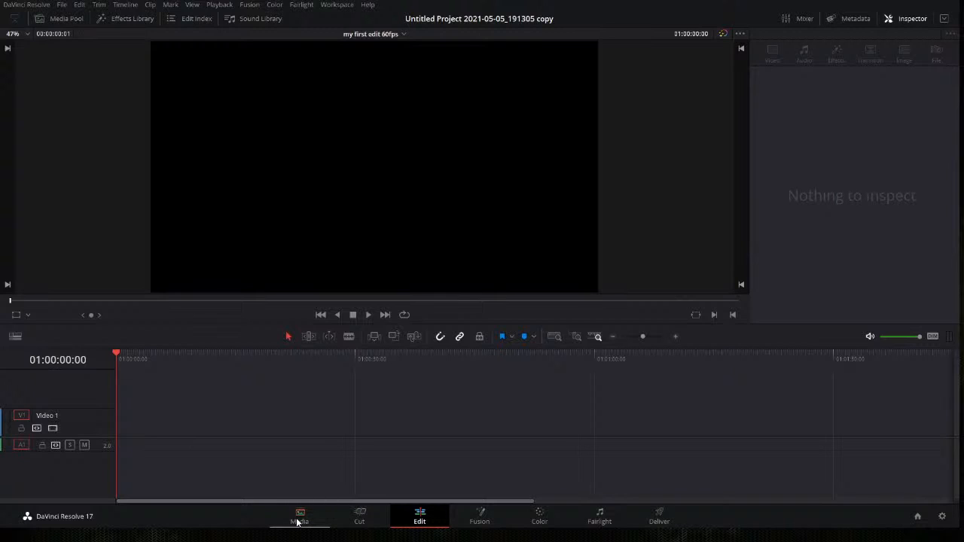
Delete both video clips and the my first edit 60fps timeline from the media pool, leaving the pool hidden
left_click(61, 18)
left_click_drag(126, 169, 83, 38)
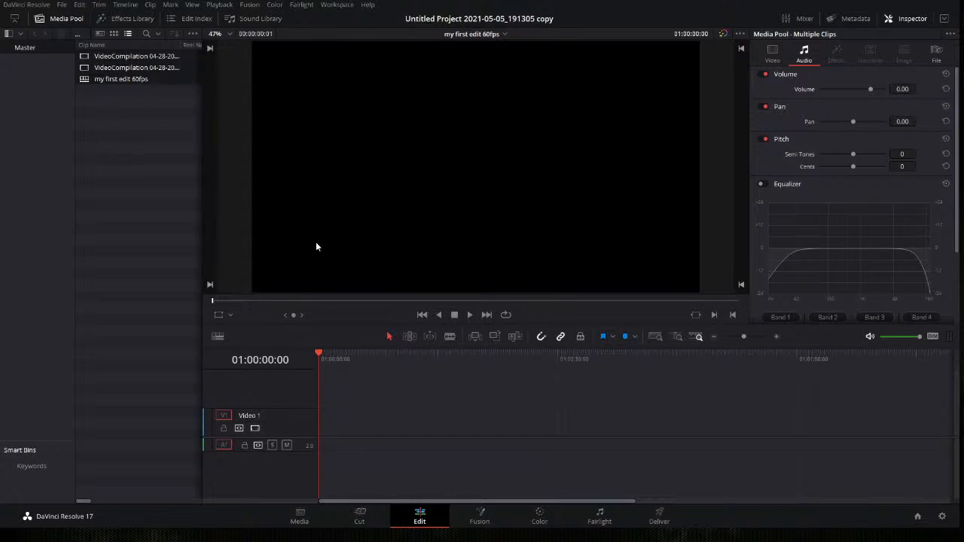
key("Delete")
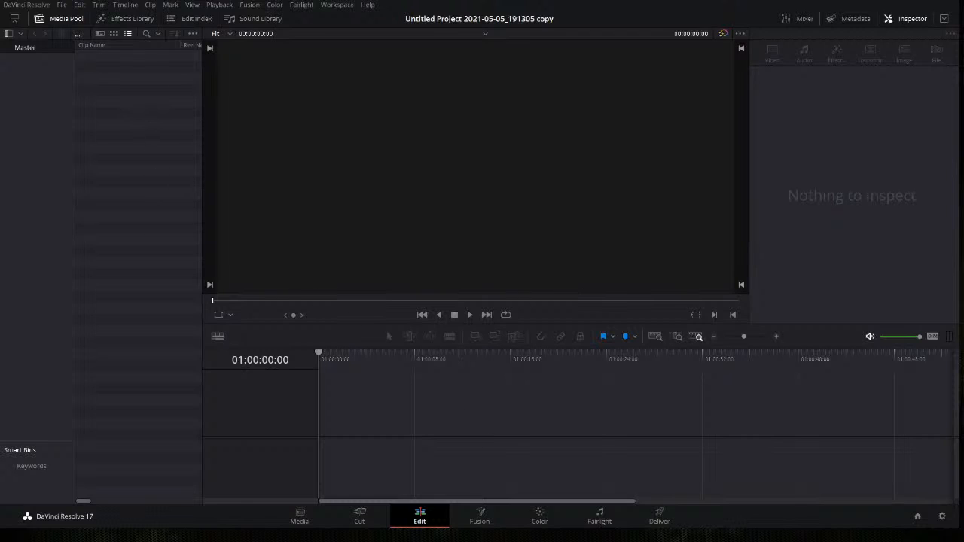
left_click(59, 19)
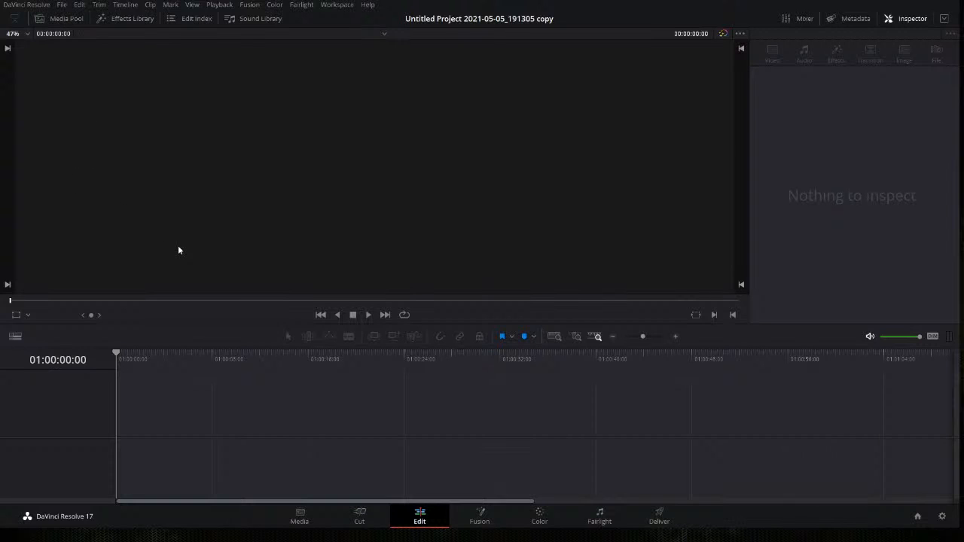
Look through the Media, Cut, Edit, Fusion, Color, Fairlight and Deliver pages, ending on the Media page
left_click(296, 515)
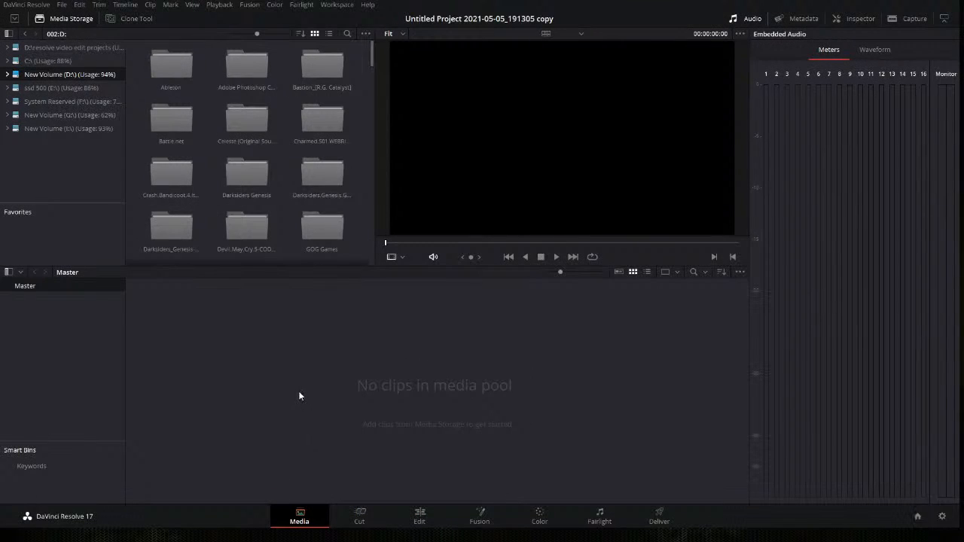
left_click(361, 518)
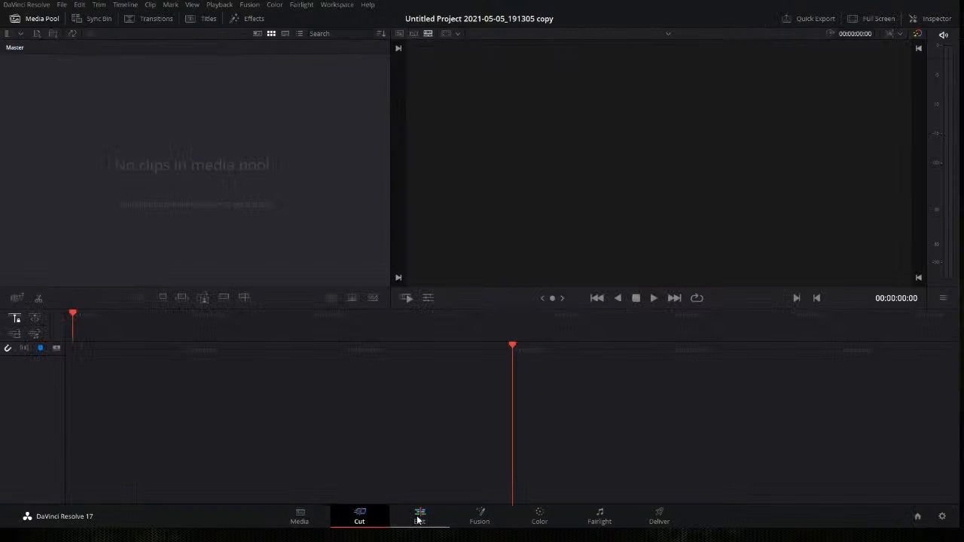
left_click(422, 519)
left_click(484, 518)
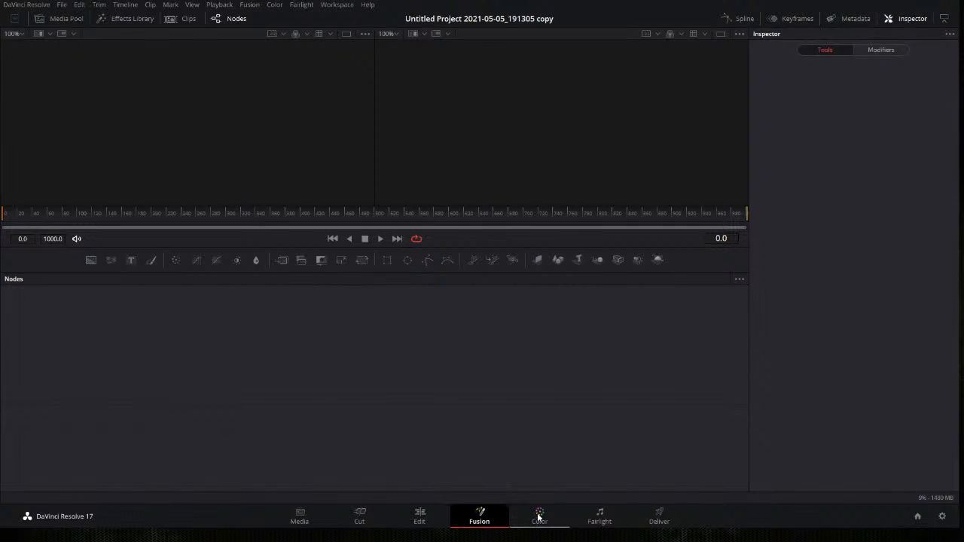
left_click(539, 518)
left_click(601, 518)
left_click(659, 519)
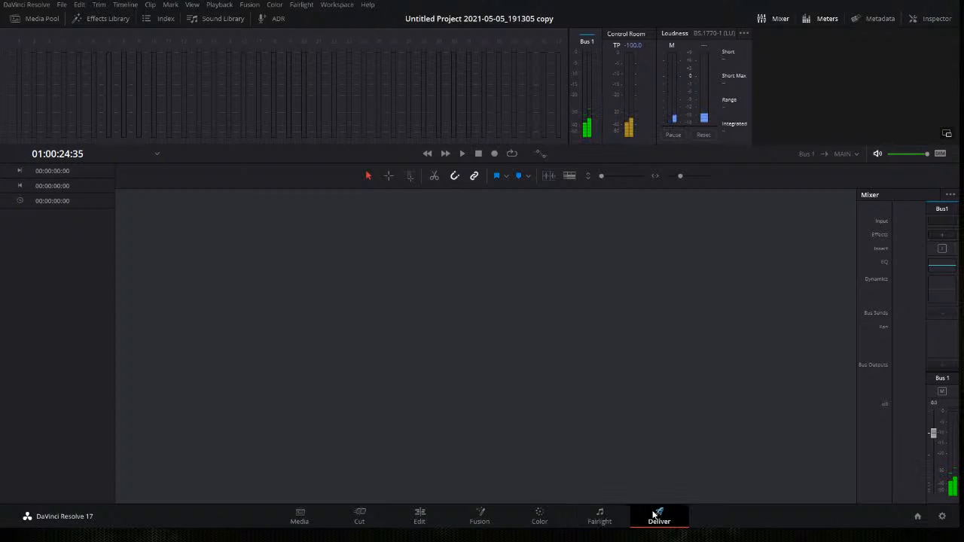
left_click(299, 519)
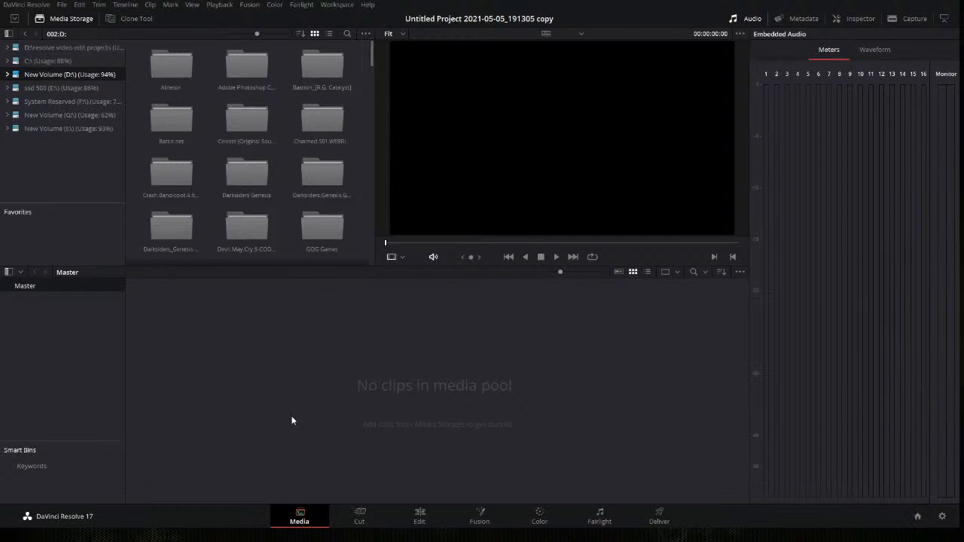
Try placing a video compilation clip in a Cut page timeline and splitting it at 01:00:04:17
left_click(360, 515)
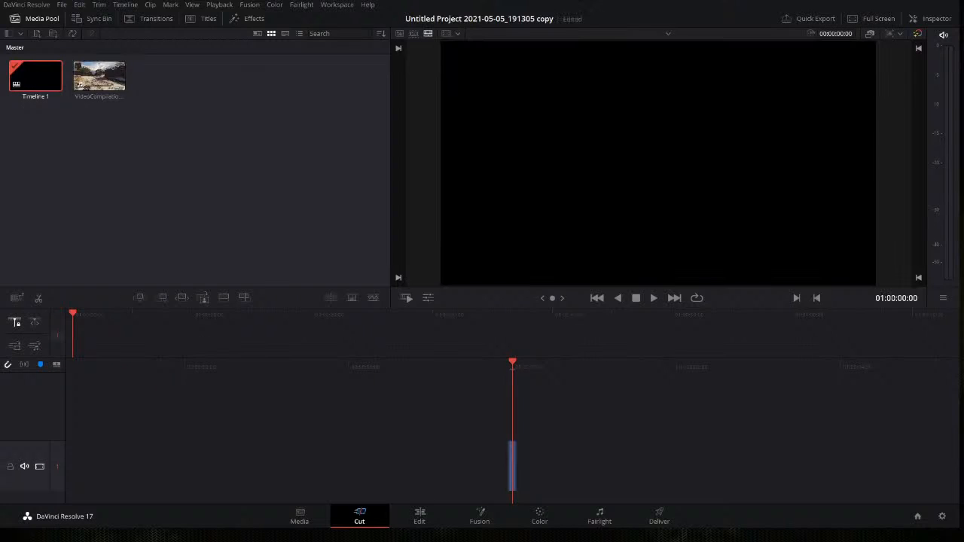
left_click_drag(512, 465, 482, 469)
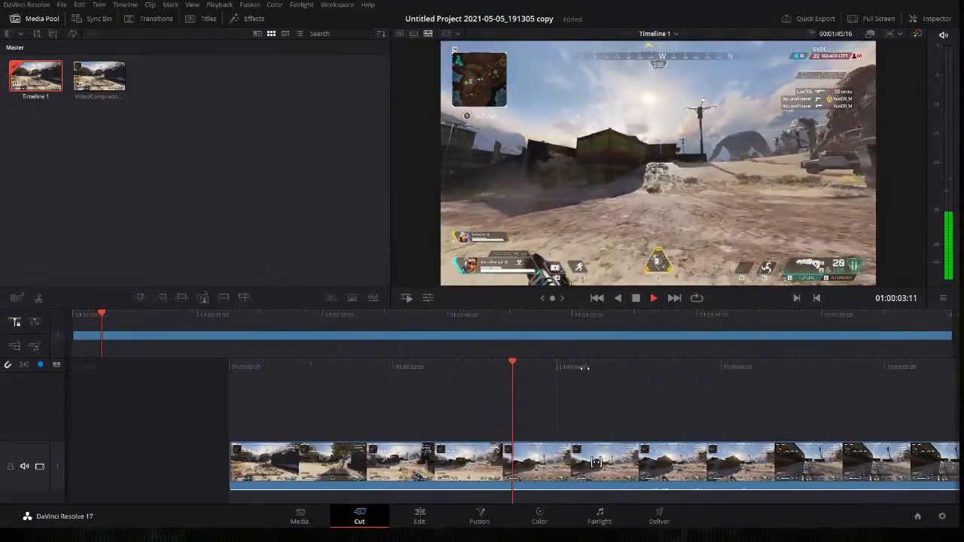
key("space")
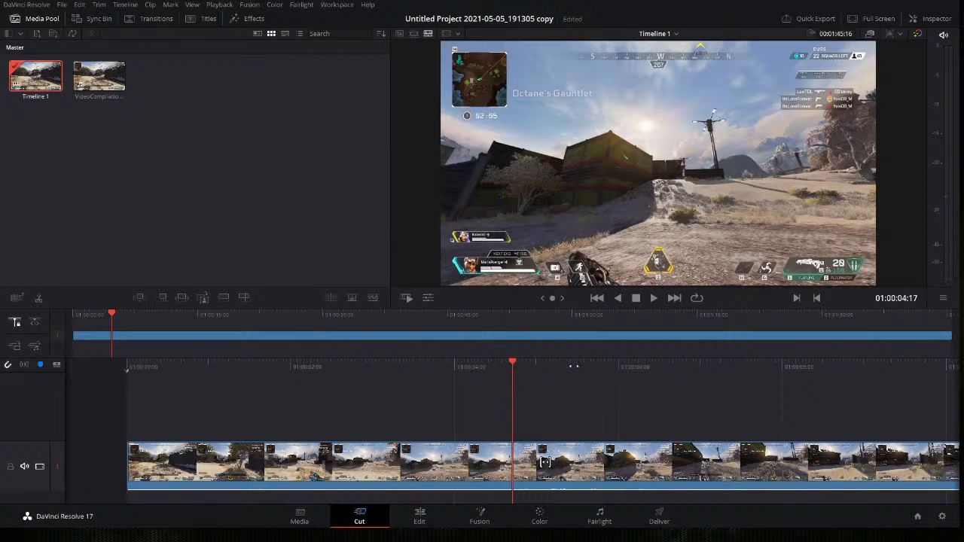
key("ctrl+b")
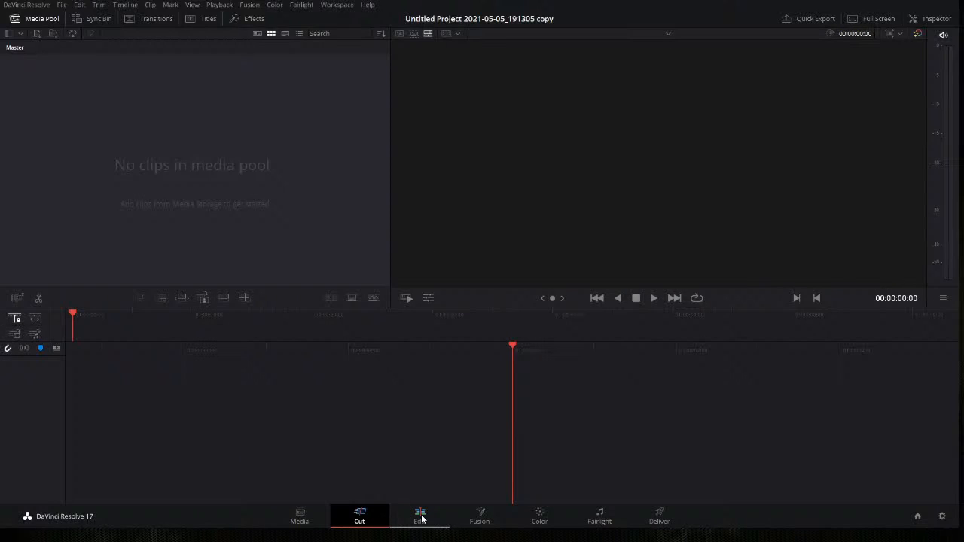
Examine the workspaces of the Edit, Fusion, Color and Fairlight pages one after another
left_click(420, 518)
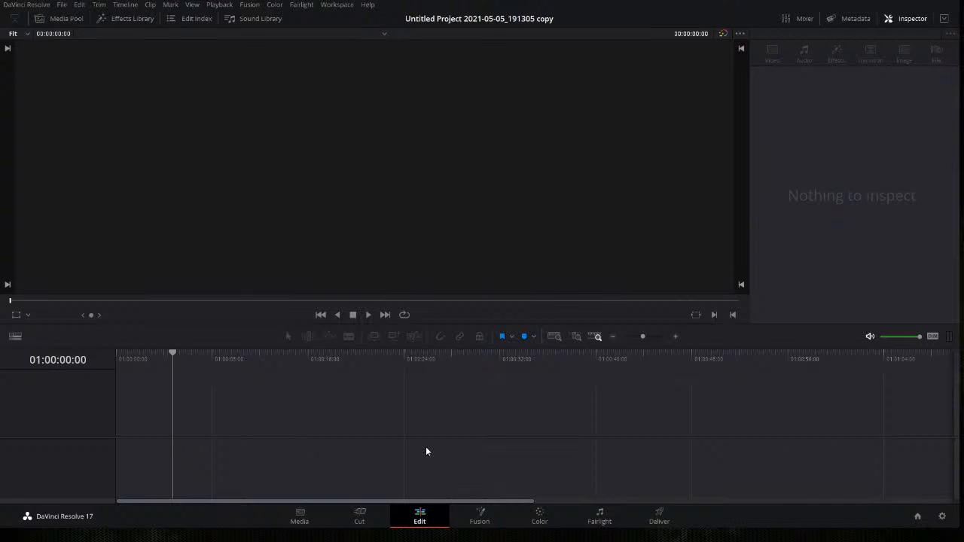
left_click(487, 520)
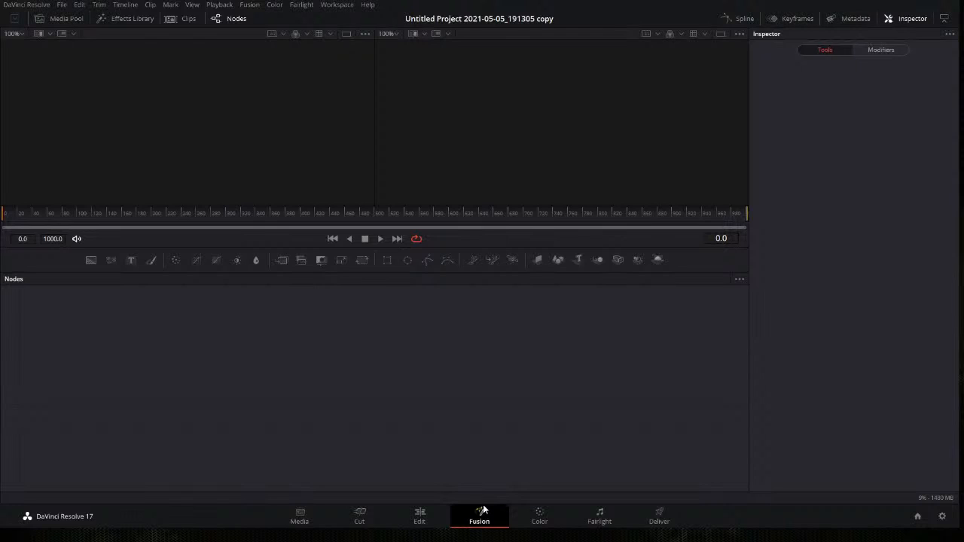
left_click(540, 517)
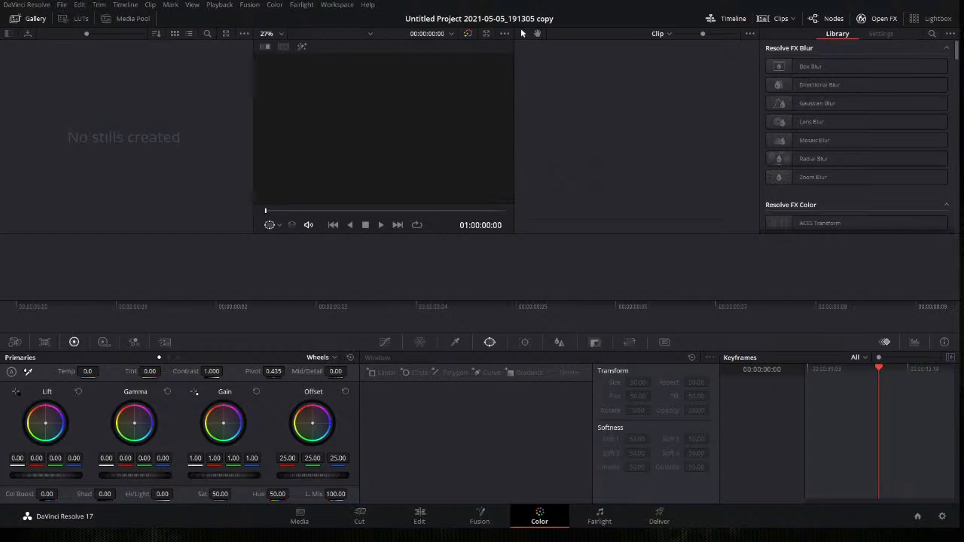
left_click(600, 517)
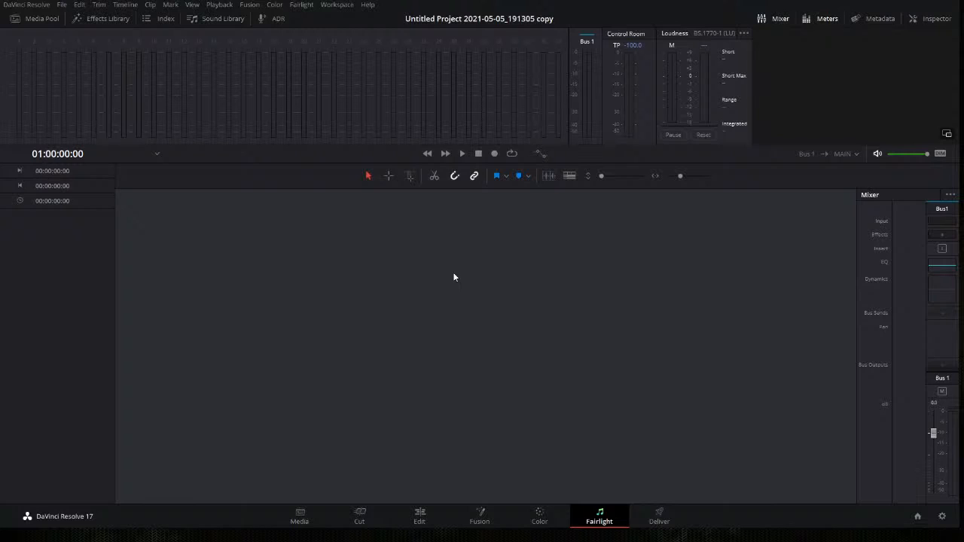
On the Deliver page, choose the YouTube 1080p render preset and check its settings
left_click(666, 514)
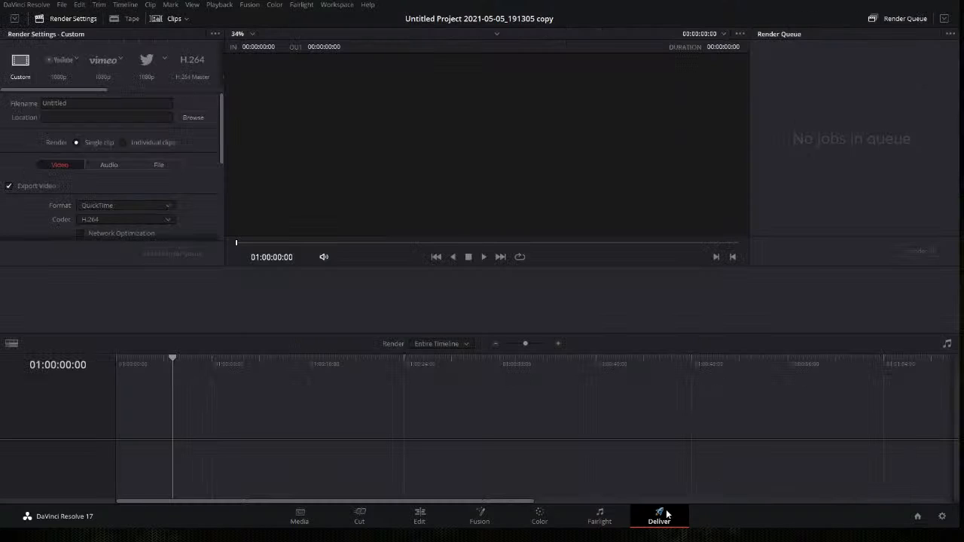
left_click(61, 63)
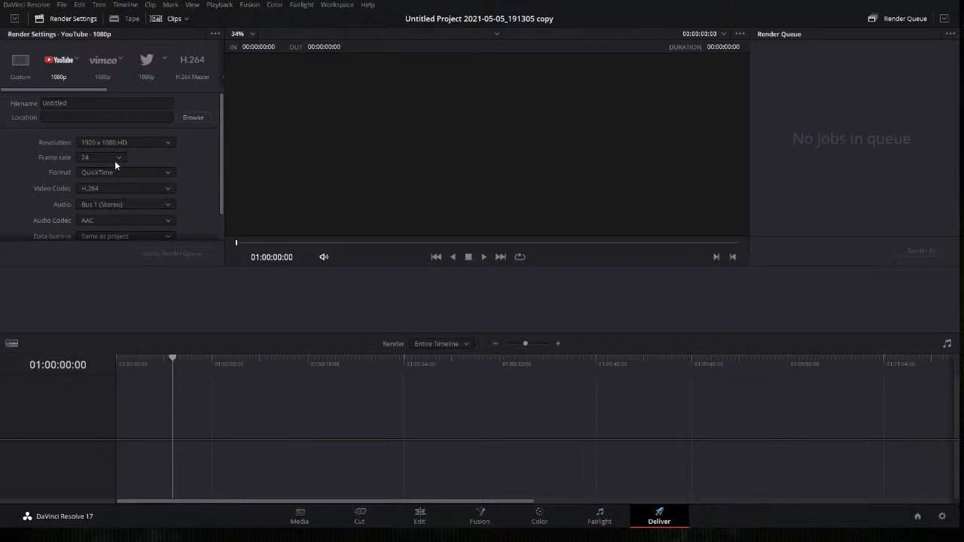
left_click(110, 185)
Return to the Edit page and hide the Inspector
left_click(421, 519)
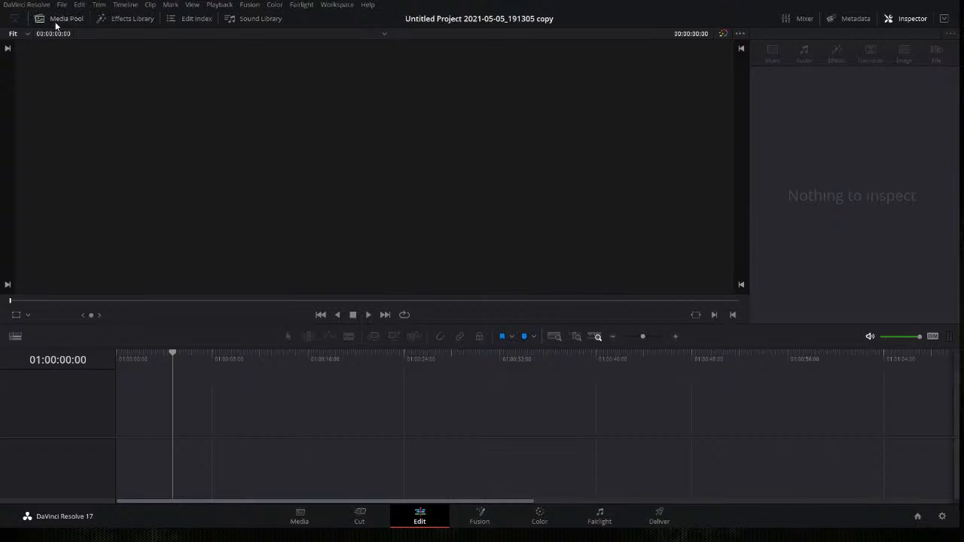
left_click(917, 19)
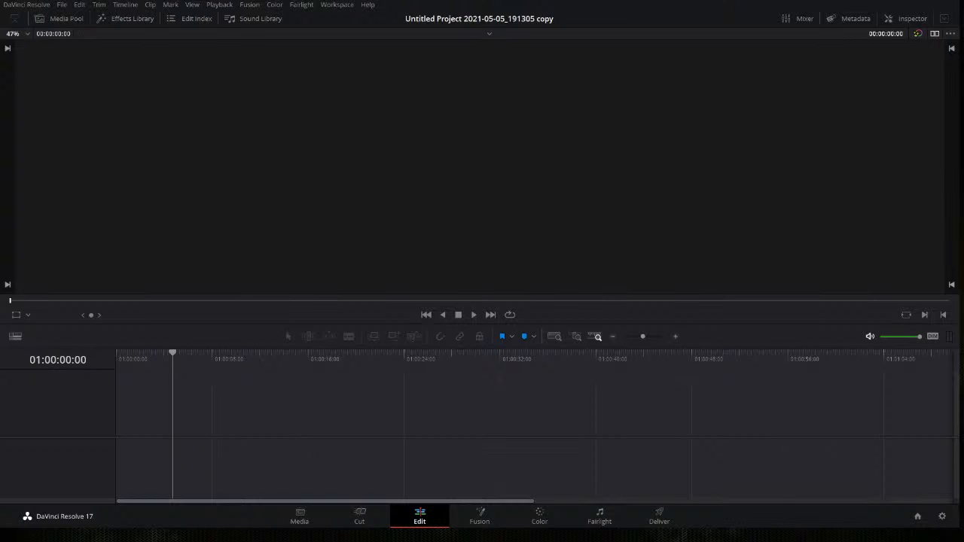
Try adding the two video compilation clips directly to an automatic timeline, and delete them from it
left_click_drag(138, 441, 324, 430)
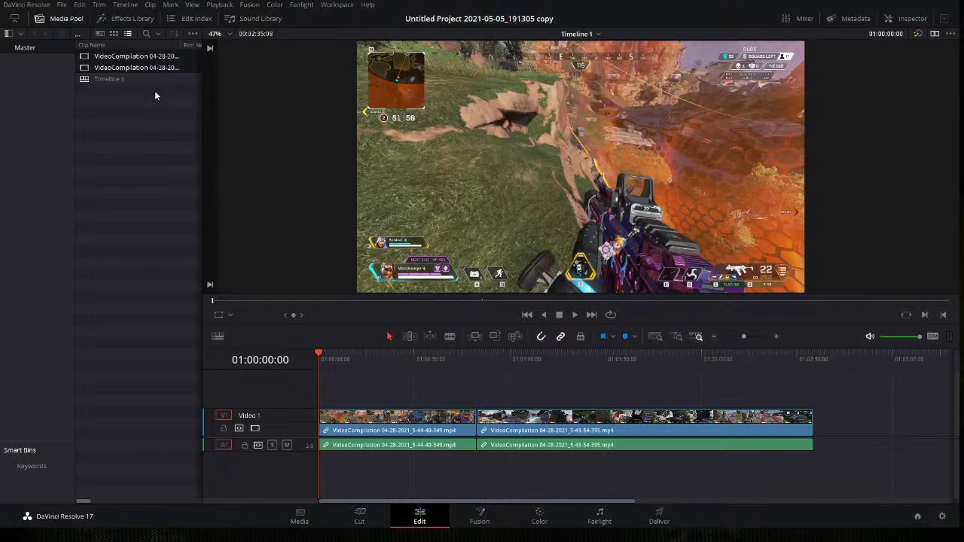
left_click(155, 70)
left_click_drag(808, 484, 380, 413)
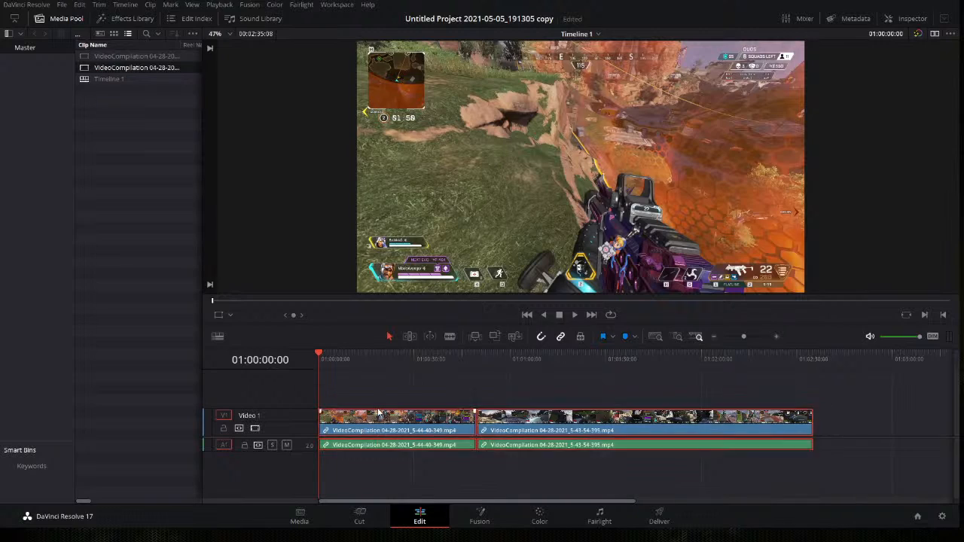
key("Delete")
Create a timeline named my first edit and delete the old Timeline 1 from the media pool
left_click(138, 137)
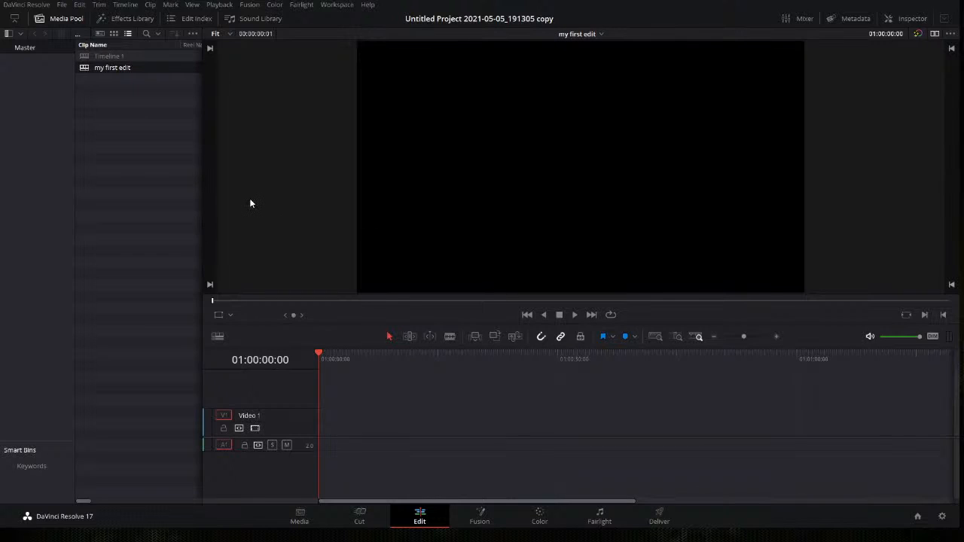
left_click(115, 56)
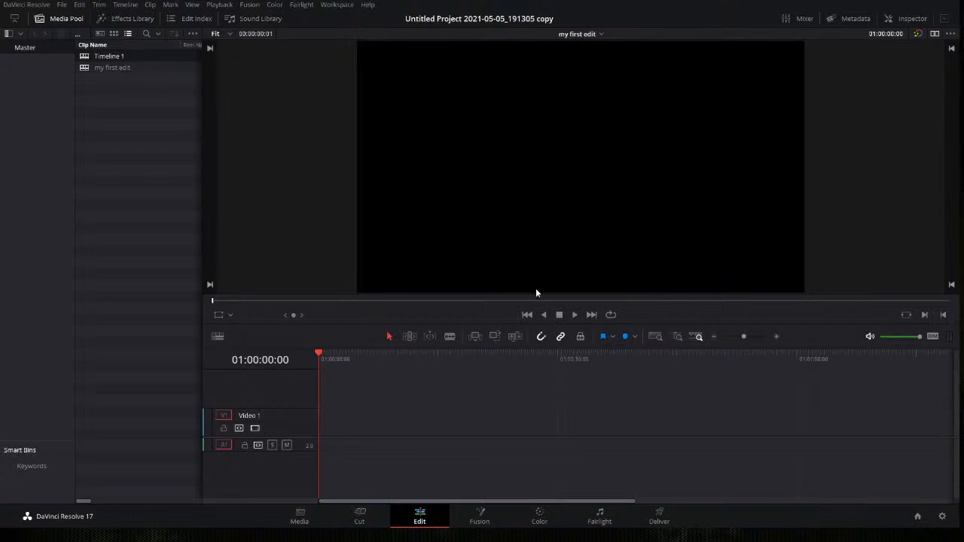
key("Delete")
left_click(108, 55)
left_click(108, 56)
key("Return")
Place the two video compilation clips on the Video 1 track with a gap before the second clip
left_click_drag(1, 452, 321, 424)
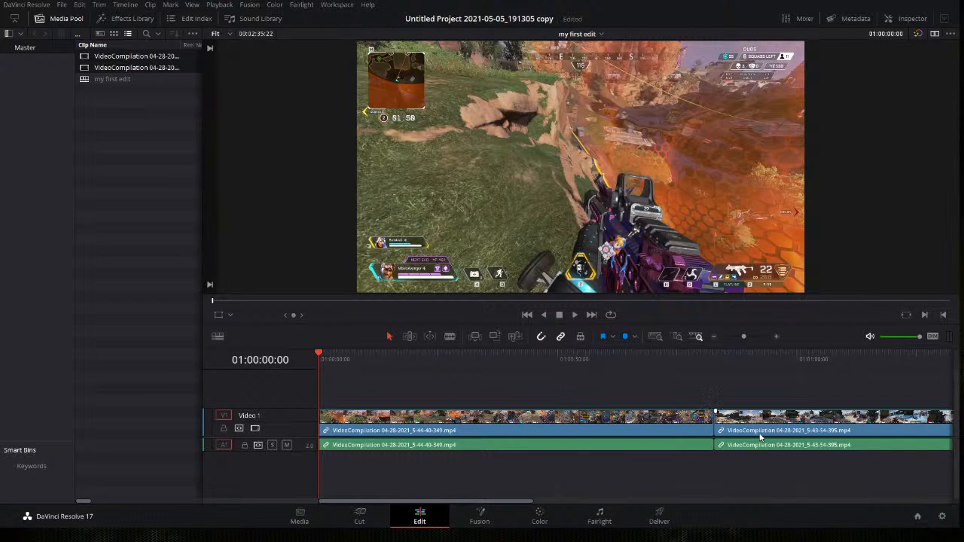
left_click_drag(775, 423, 864, 422)
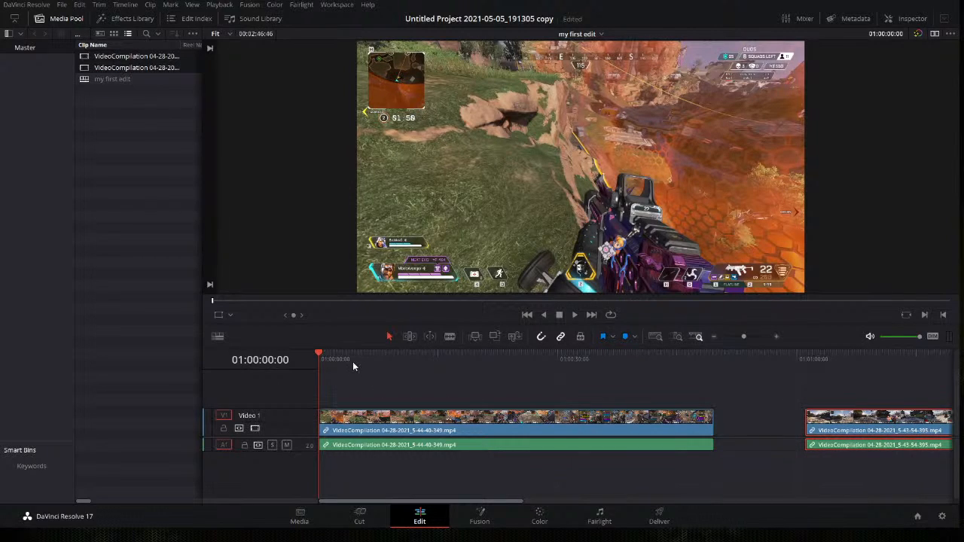
Play several passages in the first 17 seconds of the first clip to find where the action starts
key("space")
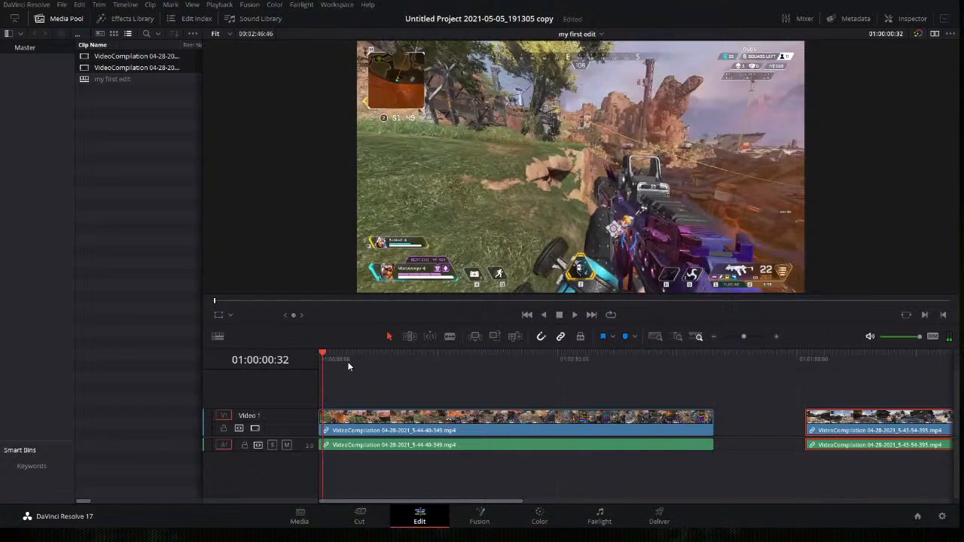
key("ctrl+s")
left_click(374, 356)
left_click(343, 359)
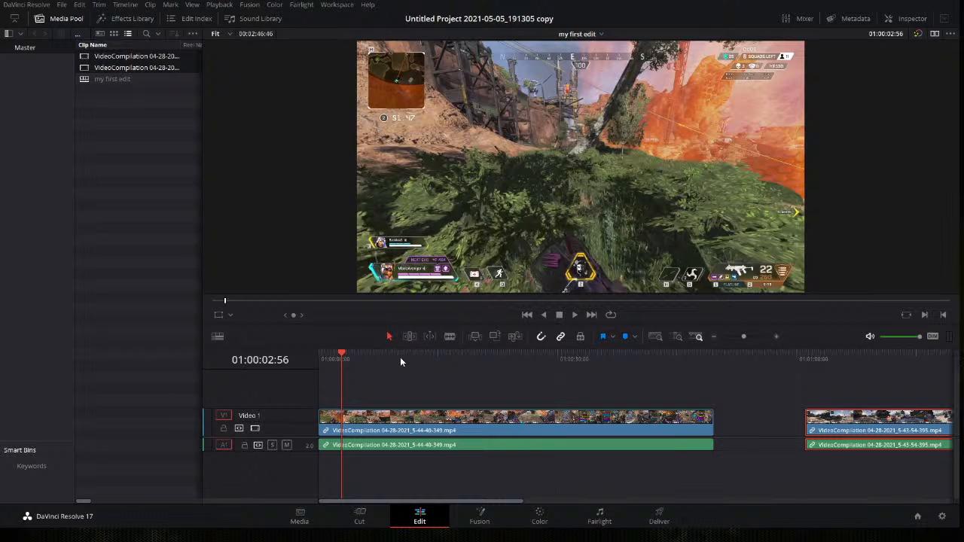
key("space")
left_click(433, 357)
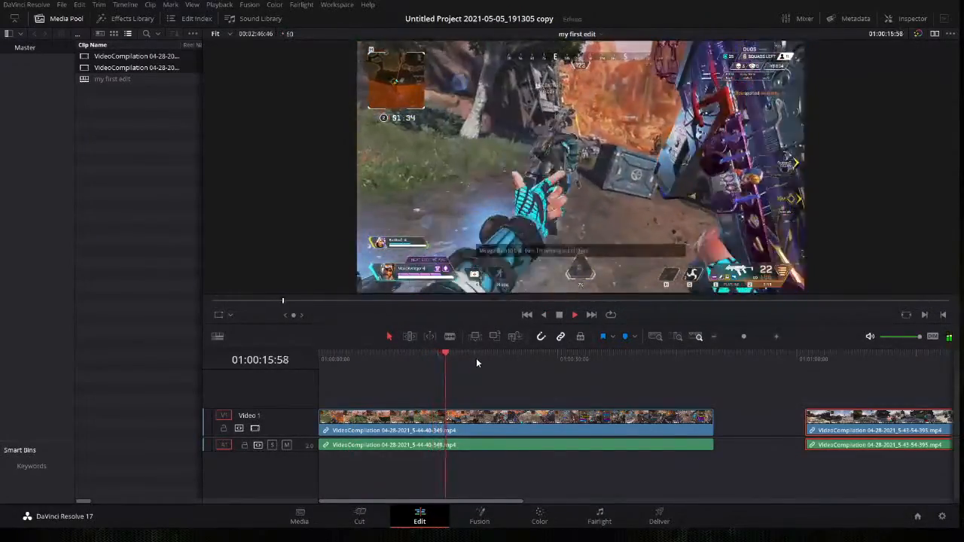
key("space")
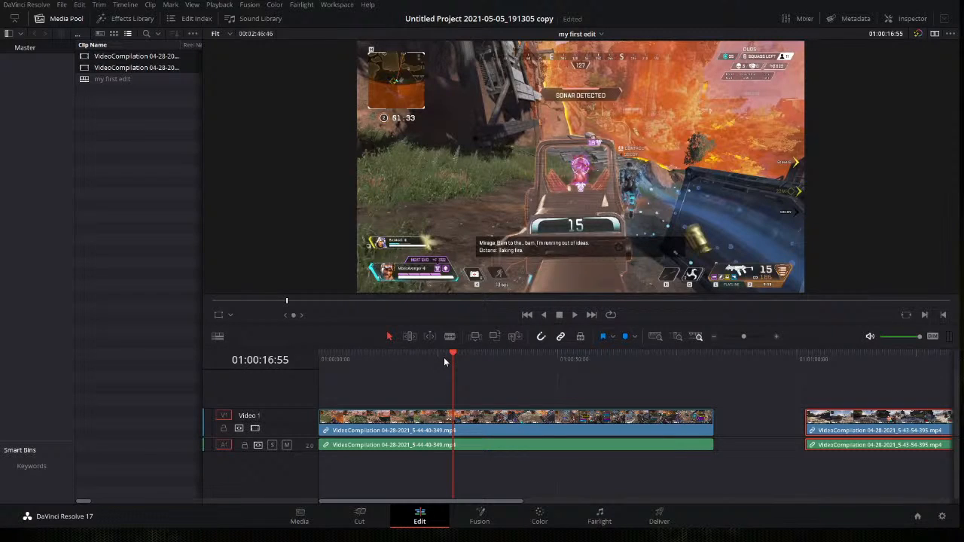
Trim the first clip's opening up to 01:00:11:54 and move the shortened clip and the playhead to the timeline's start
left_click(416, 355)
key("space")
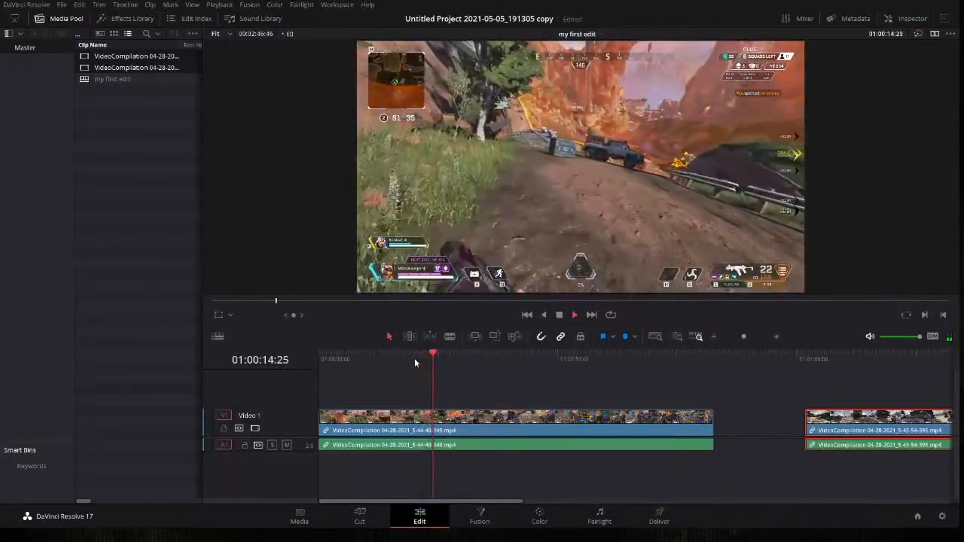
key("space")
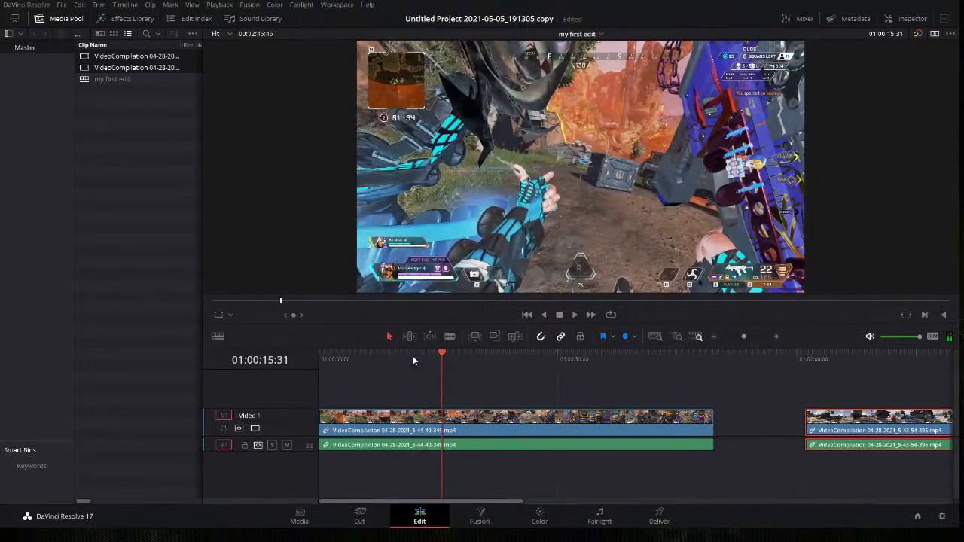
left_click(412, 359)
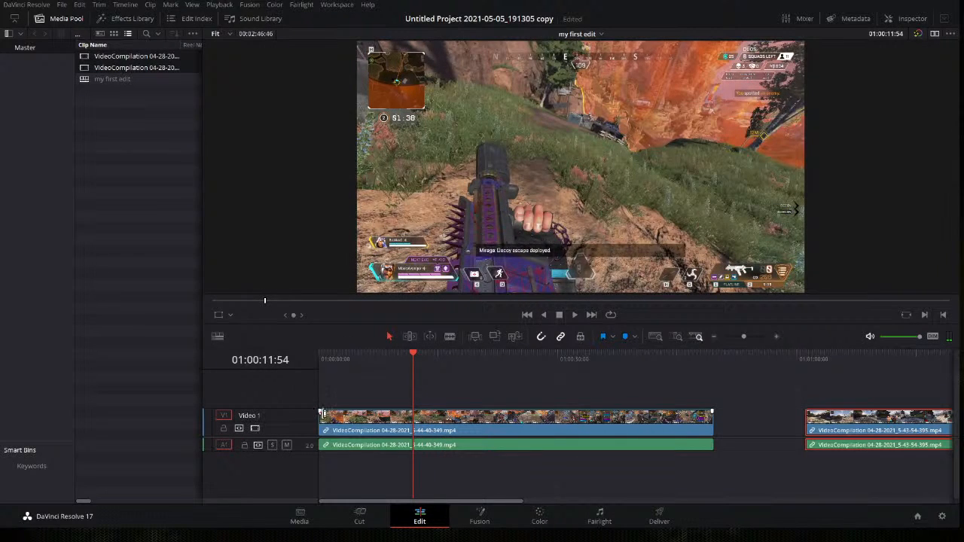
mouse_move(323, 413)
left_mouse_down()
mouse_move(415, 416)
mouse_move(333, 415)
left_mouse_up()
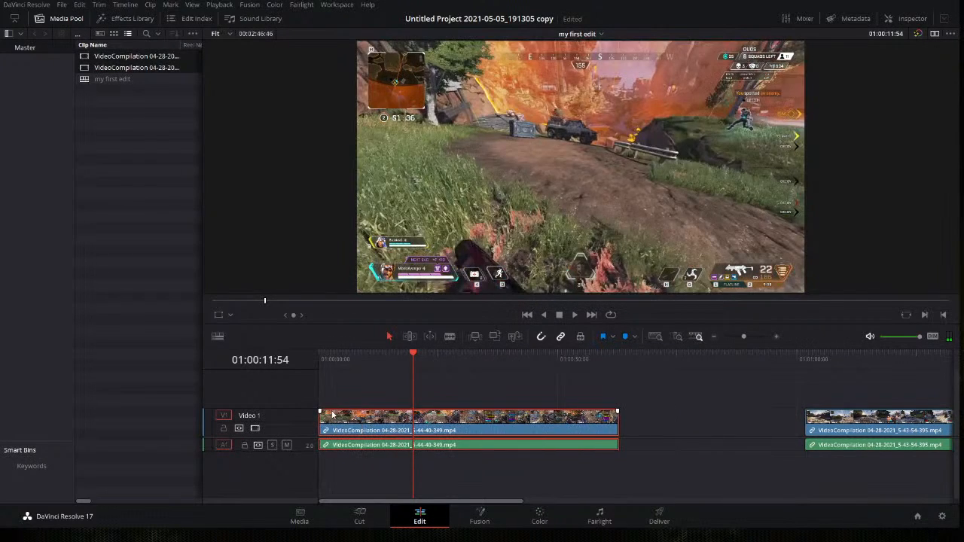
left_click(324, 360)
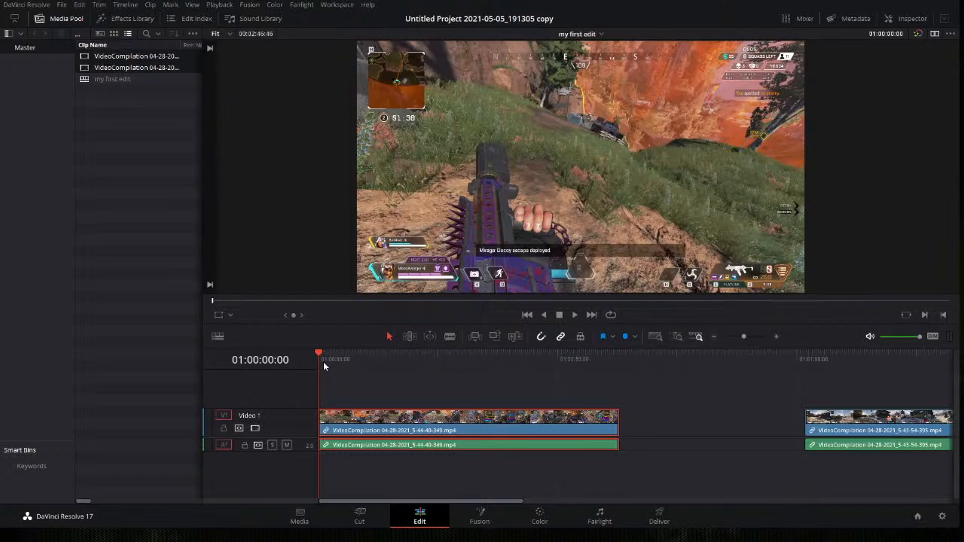
Hide the media pool, then trim the first clip's opening up to 01:00:03:04 and keep the clip at the timeline's start
key("space")
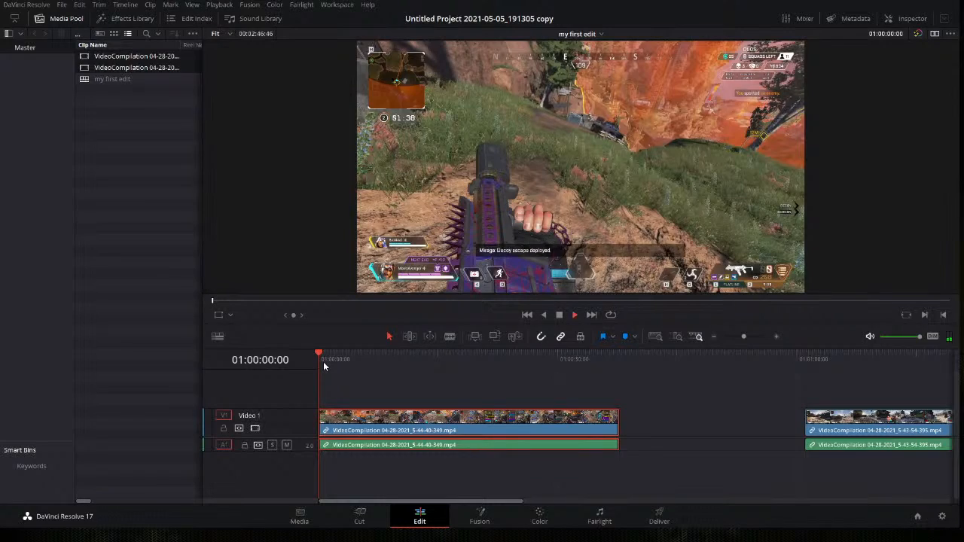
left_click(72, 18)
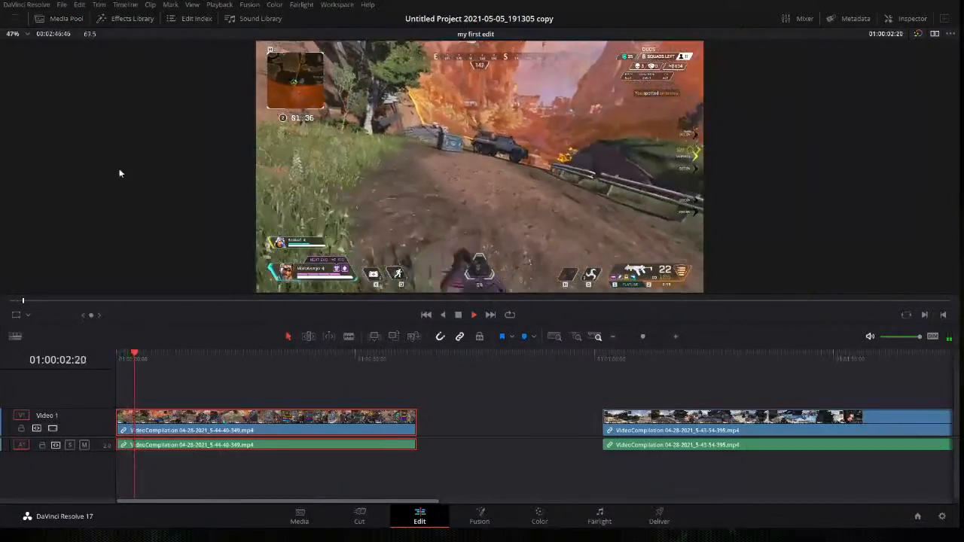
key("space")
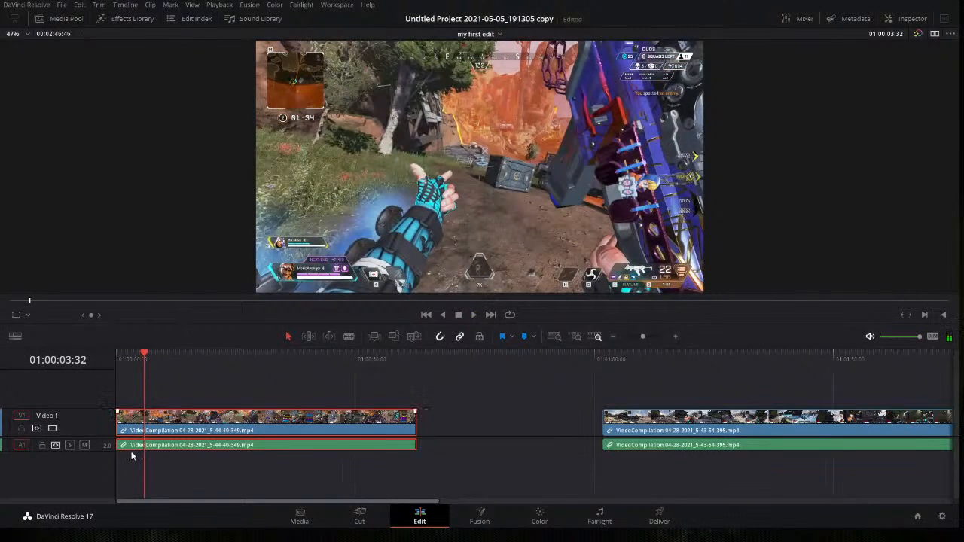
left_click(140, 354)
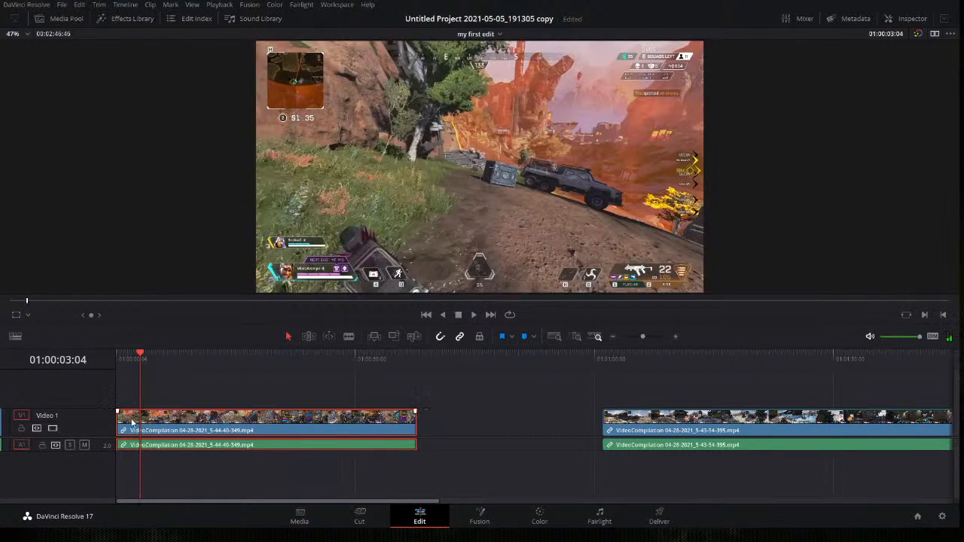
left_click_drag(118, 419, 141, 419)
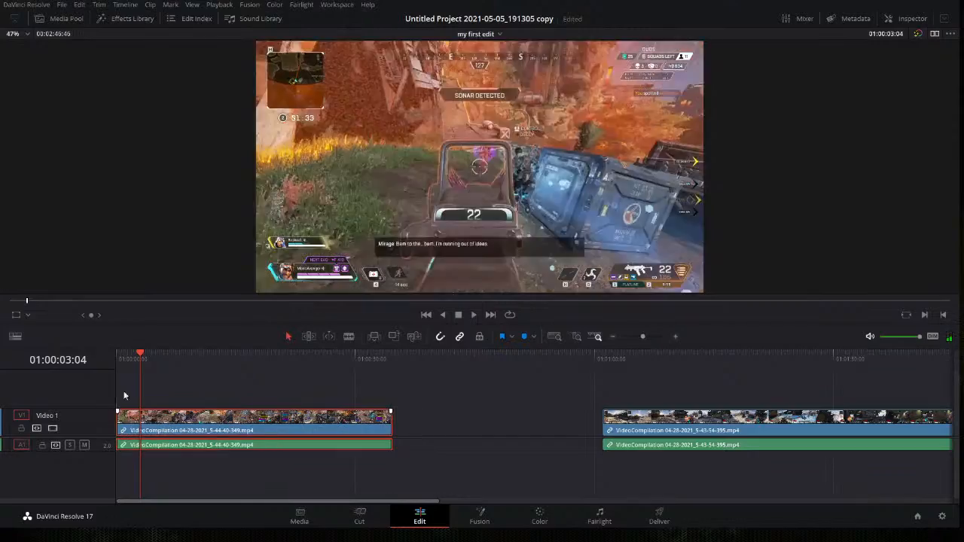
Play the first clip from the timeline's start to find where the action ends and place the playhead at 01:00:17:18
left_click(118, 355)
key("space")
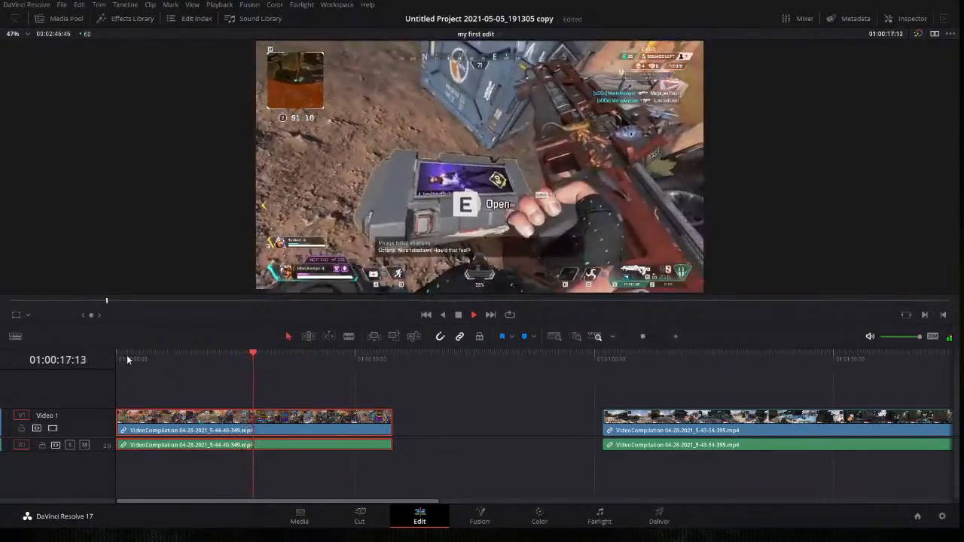
key("space")
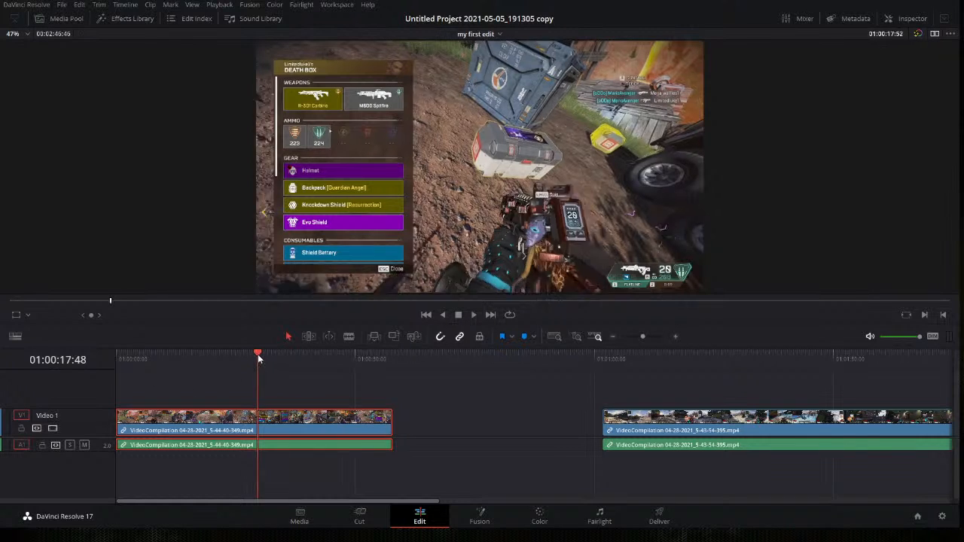
left_click_drag(258, 354, 254, 355)
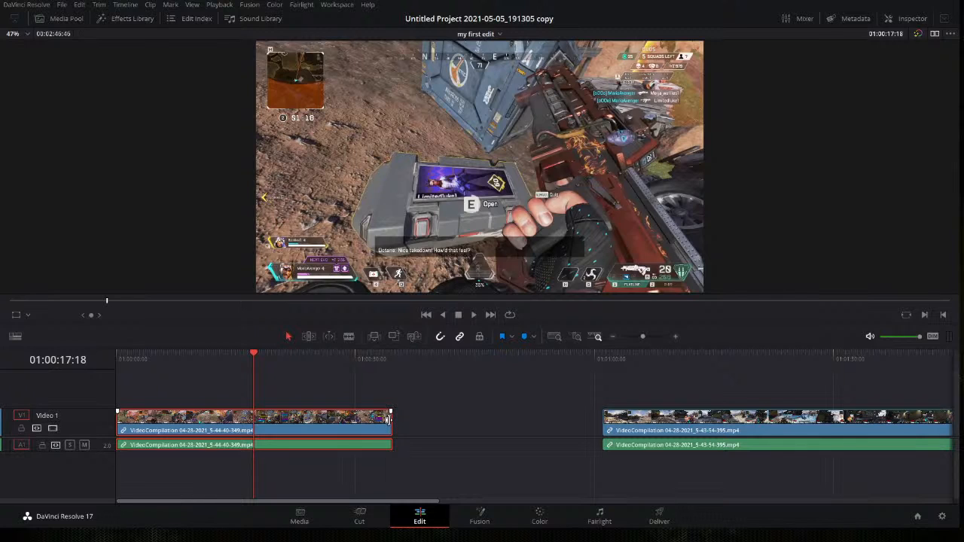
Try trimming the first clip's end back to the playhead at 01:00:17:18, and undo that trim
left_click_drag(389, 421, 253, 424)
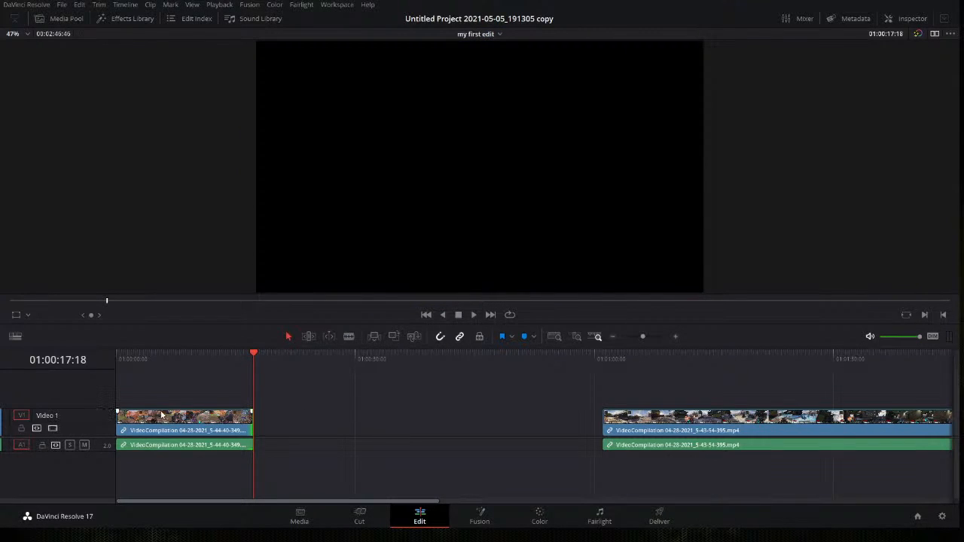
key("ctrl+z")
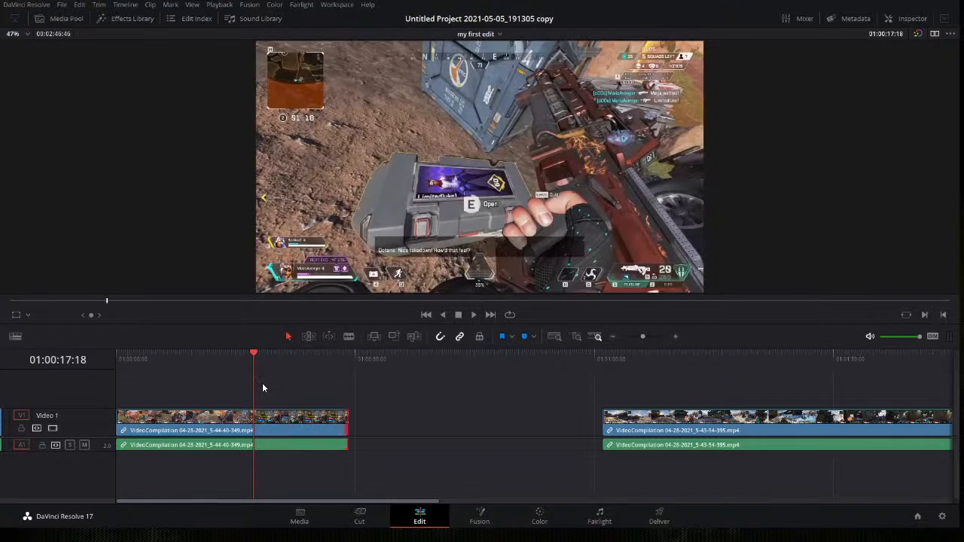
Split the first clip at 01:00:17:18 and cut the part after it into four pieces with the Blade tool
key("ctrl+b")
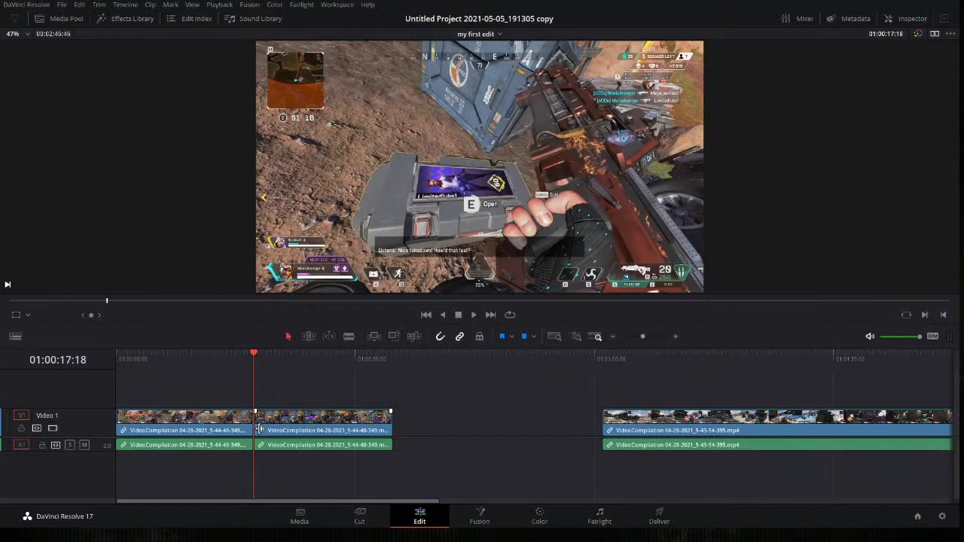
left_click(348, 337)
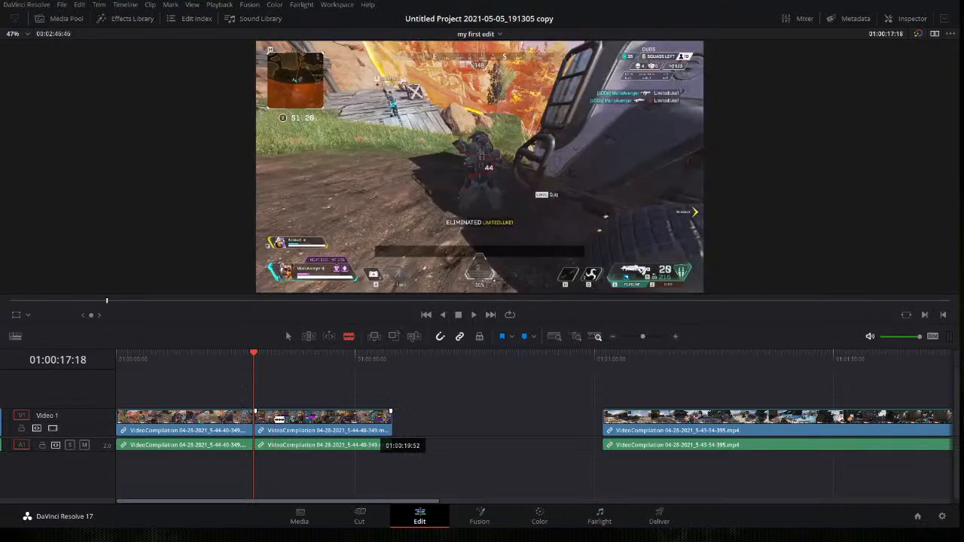
left_click(308, 419)
left_click(348, 419)
left_click(376, 419)
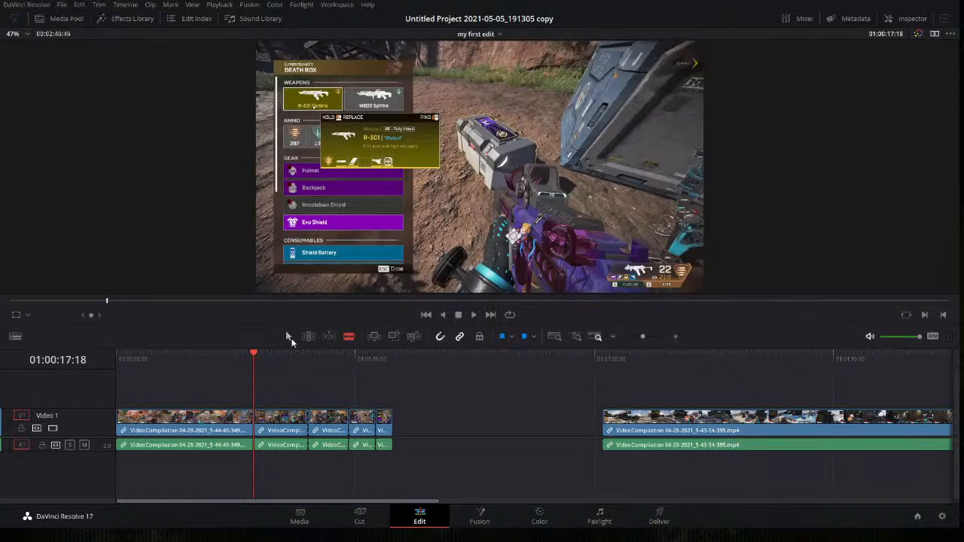
Ripple delete all pieces after 01:00:17:18 and move the second compilation clip closer, starting at 01:00:20:36
left_click(288, 336)
left_click_drag(429, 458, 280, 398)
key("Delete")
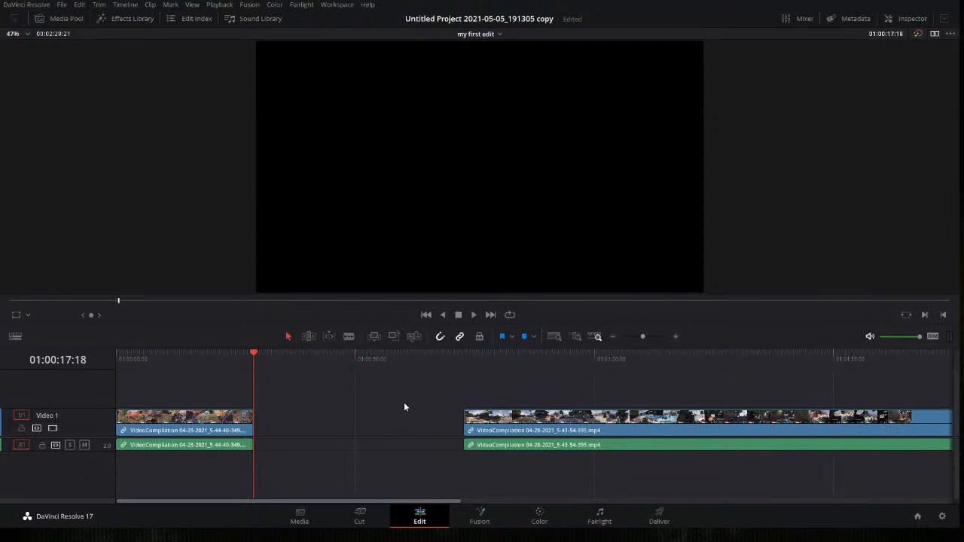
left_click_drag(454, 360, 461, 358)
left_click_drag(503, 425, 319, 425)
Play the second compilation clip from its start, split it at 01:00:29:46 and place the playhead on the cut
key("Up")
key("space")
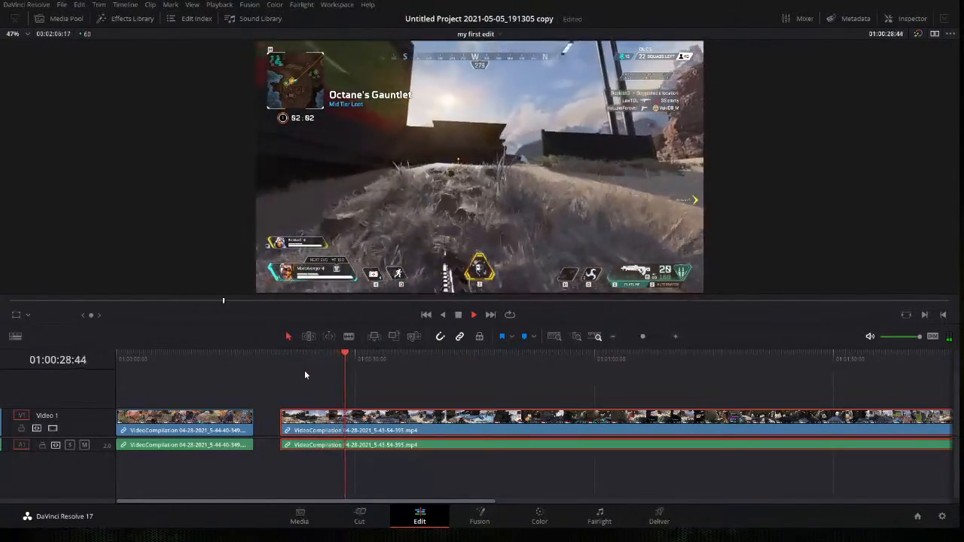
key("ctrl+b")
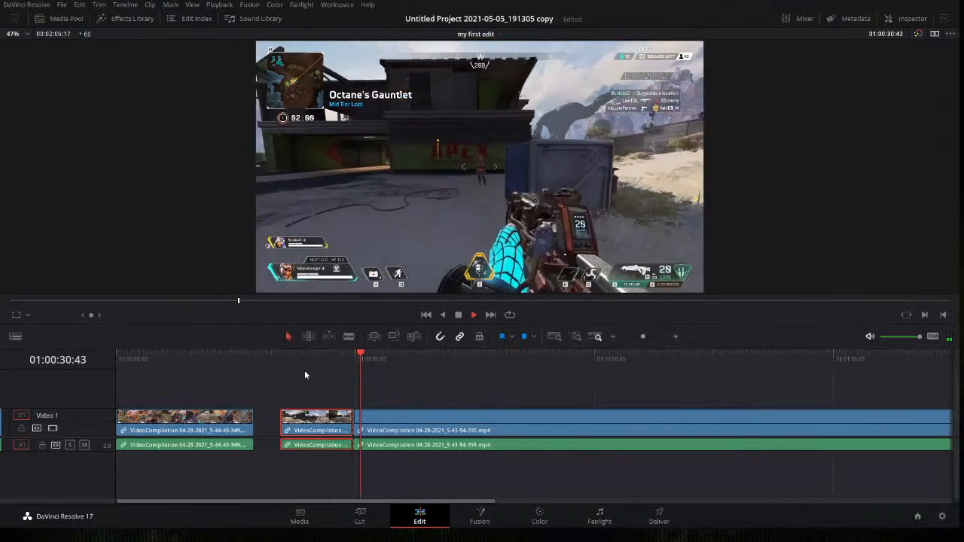
key("space")
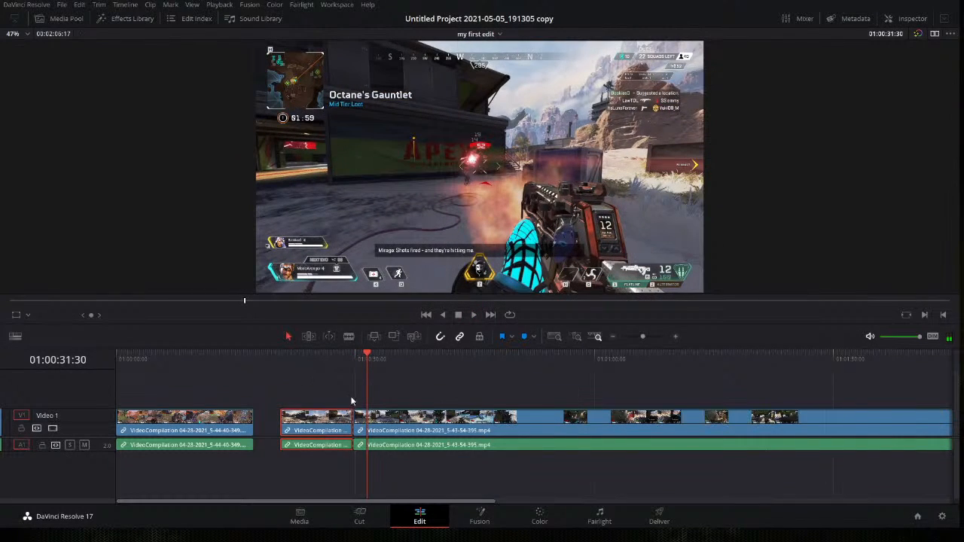
left_click(354, 359)
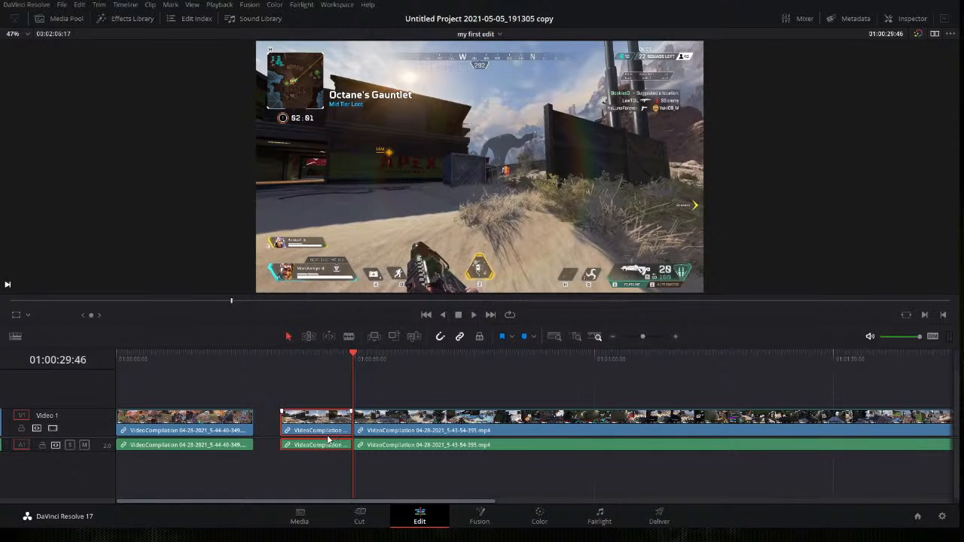
Redo the second clip's split at 01:00:29:46, ripple delete the part before the cut and save the project
key("Delete")
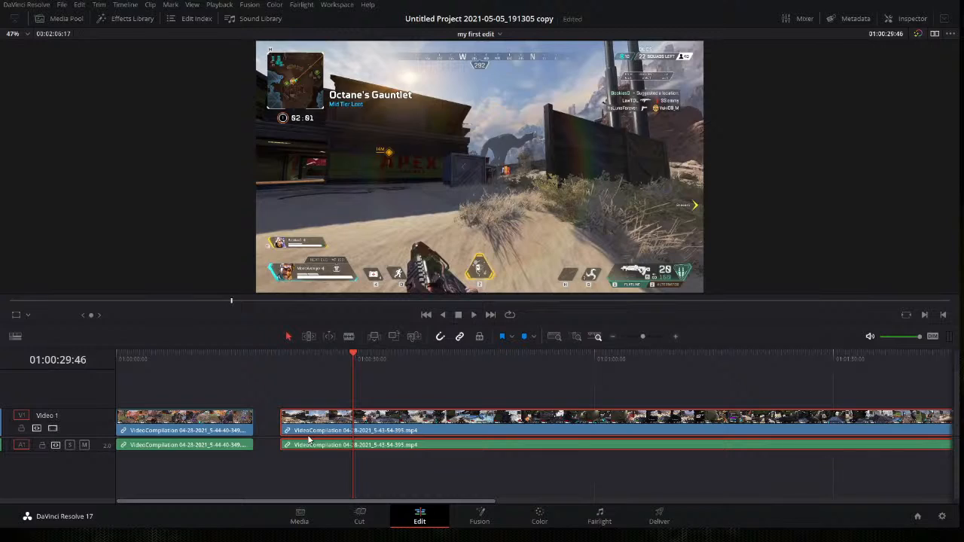
key("ctrl+s")
key("ctrl+b")
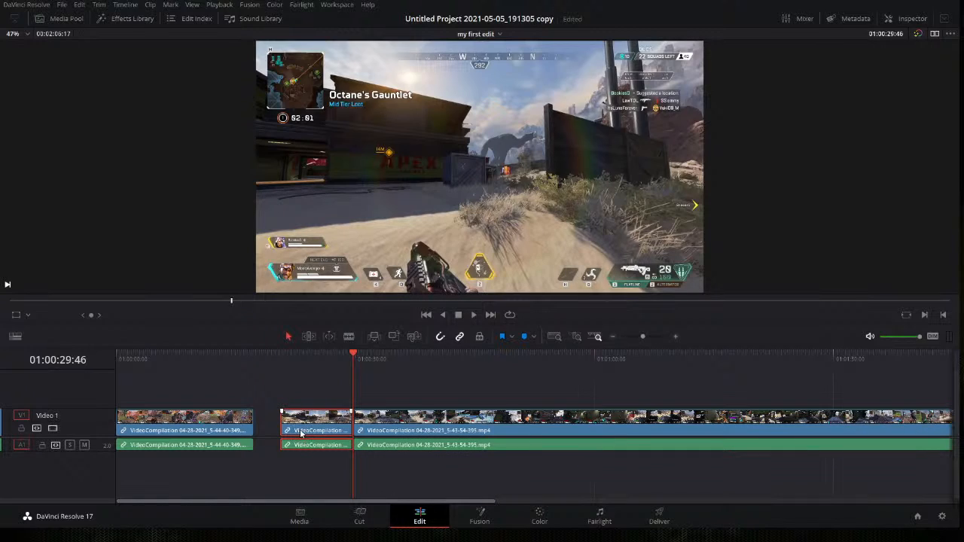
key("ctrl+s")
key("Delete")
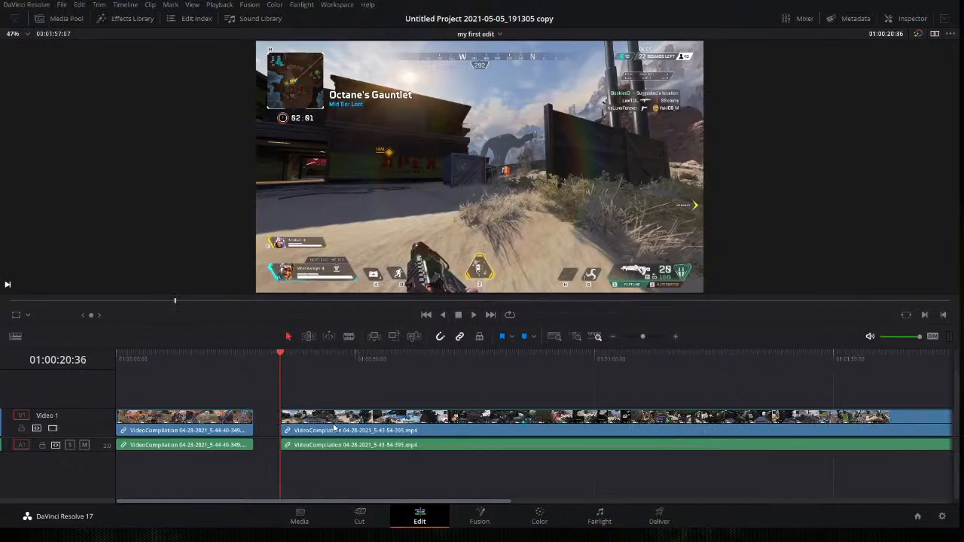
Play the shortened second clip from its start and split it at 01:00:33:18
key("space")
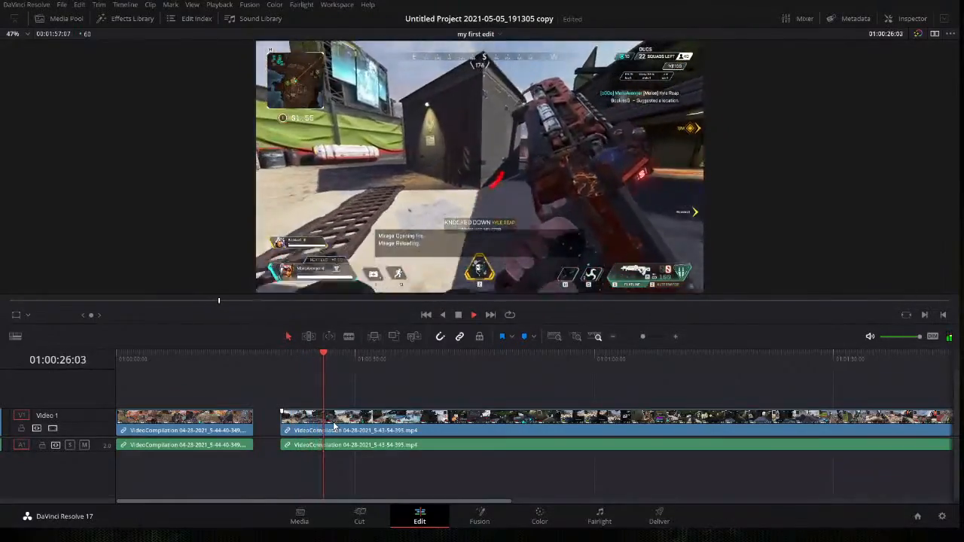
key("space")
key("space")
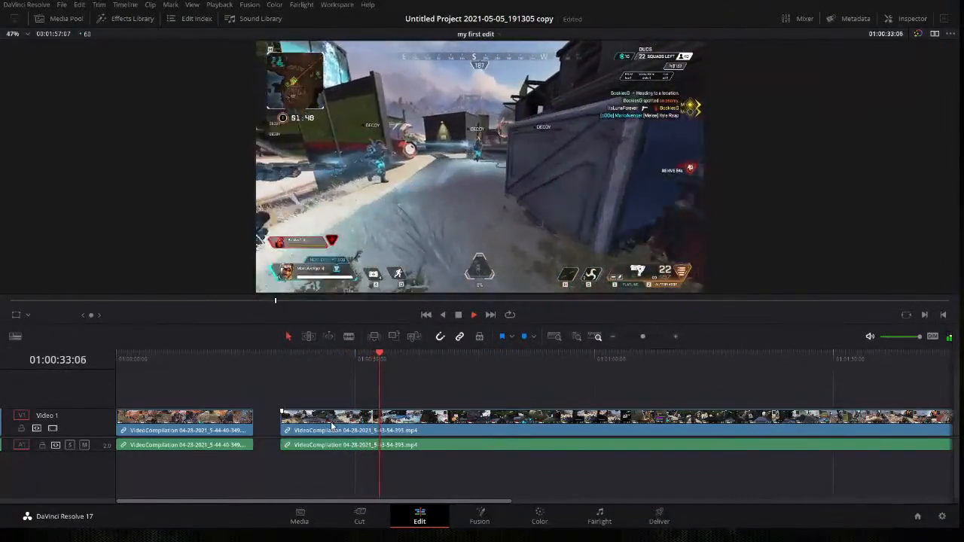
key("space")
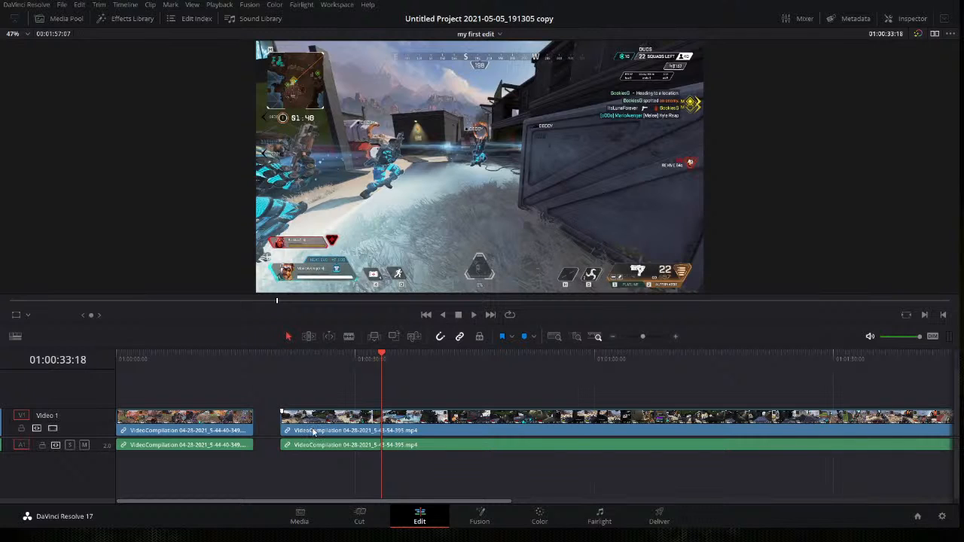
key("ctrl+b")
Play on from the cut to the end of the running passage and split the clip again at 01:00:42:13
key("space")
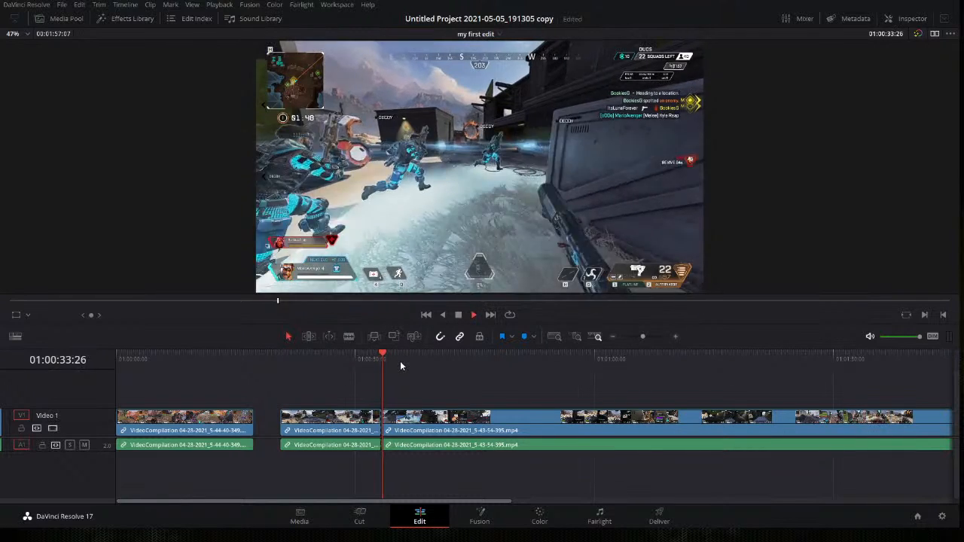
key("space")
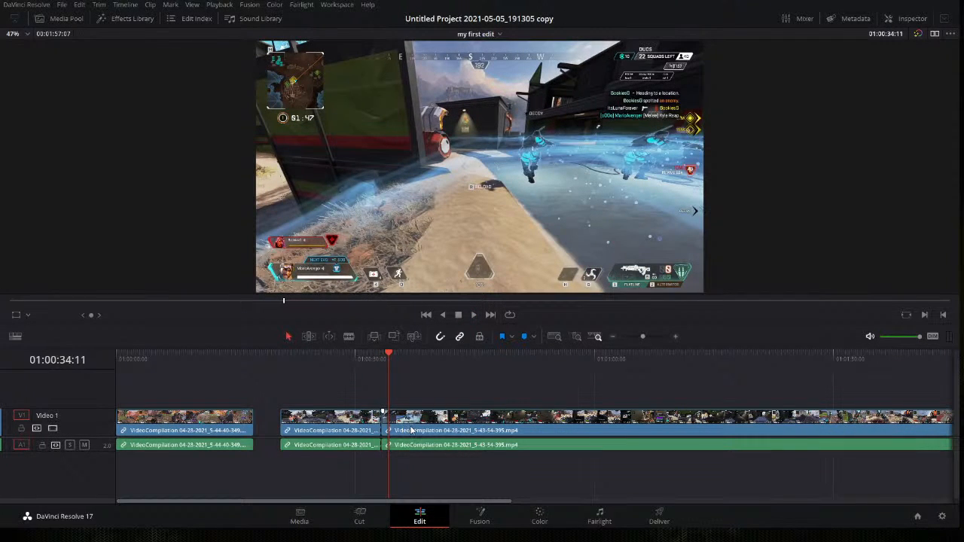
key("space")
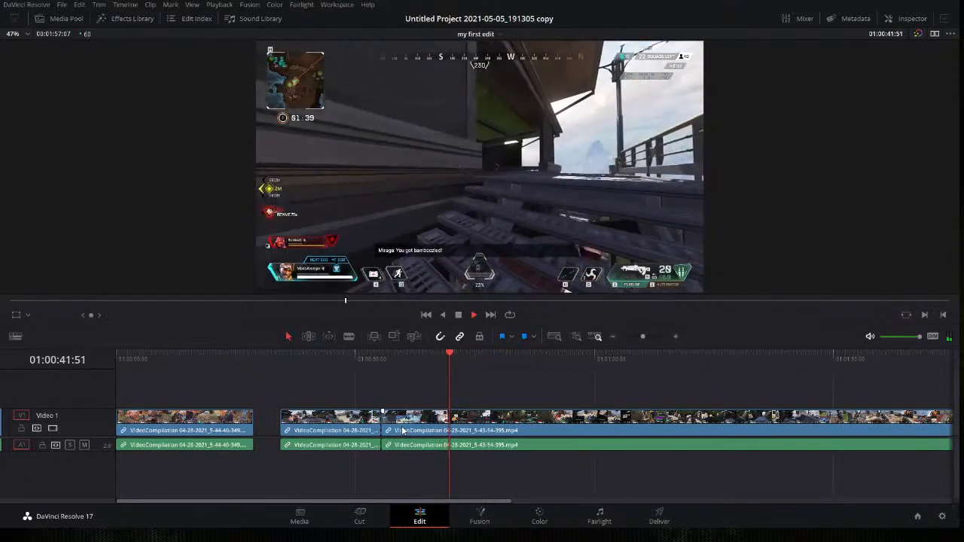
key("space")
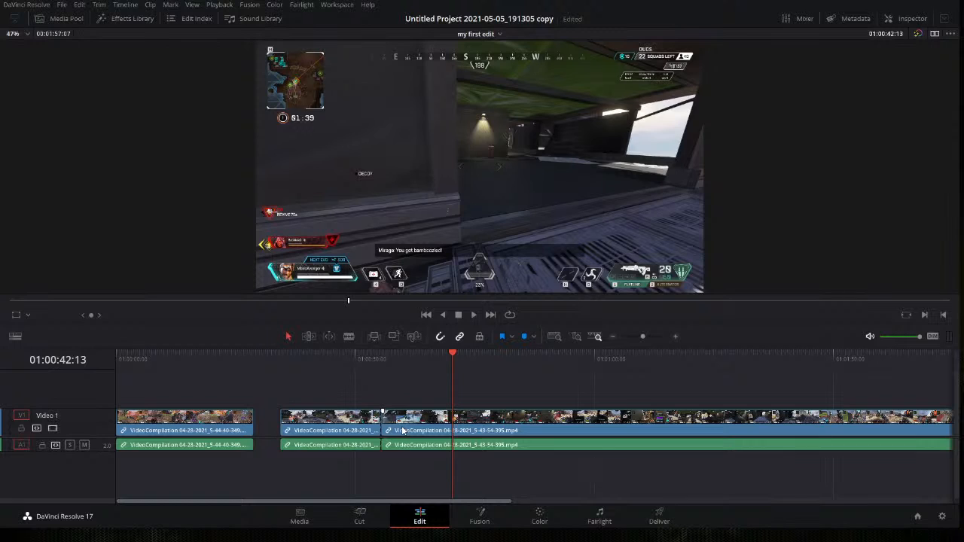
key("ctrl+b")
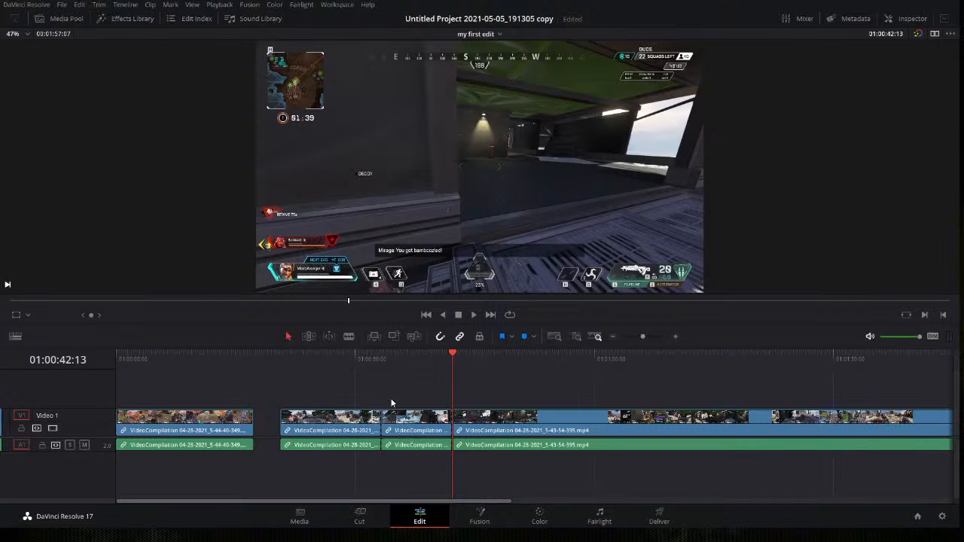
Play the middle piece up to 01:00:34:16 and move the long last piece later, leaving a gap of about 6.5 seconds
left_click(381, 368)
key("space")
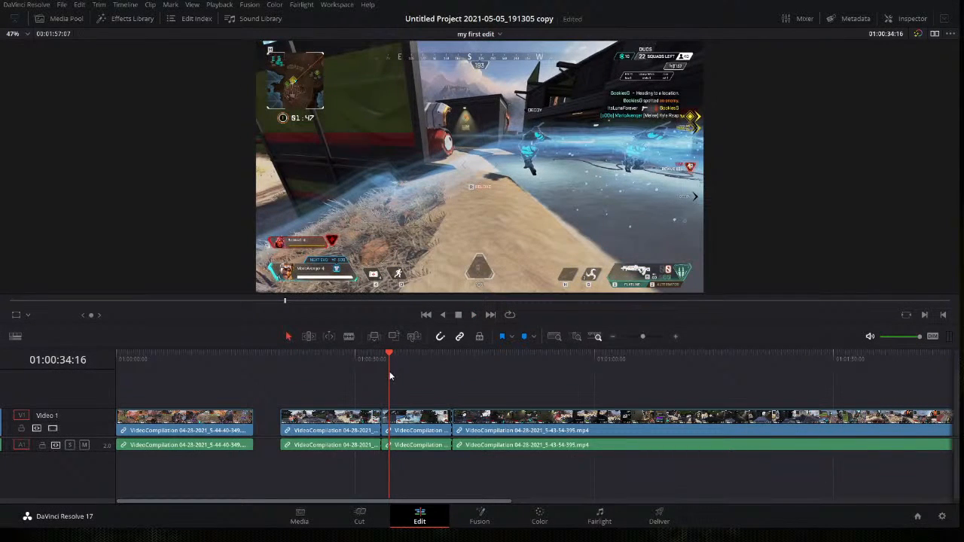
left_click(409, 426)
left_click(519, 427)
left_click_drag(519, 427, 572, 429)
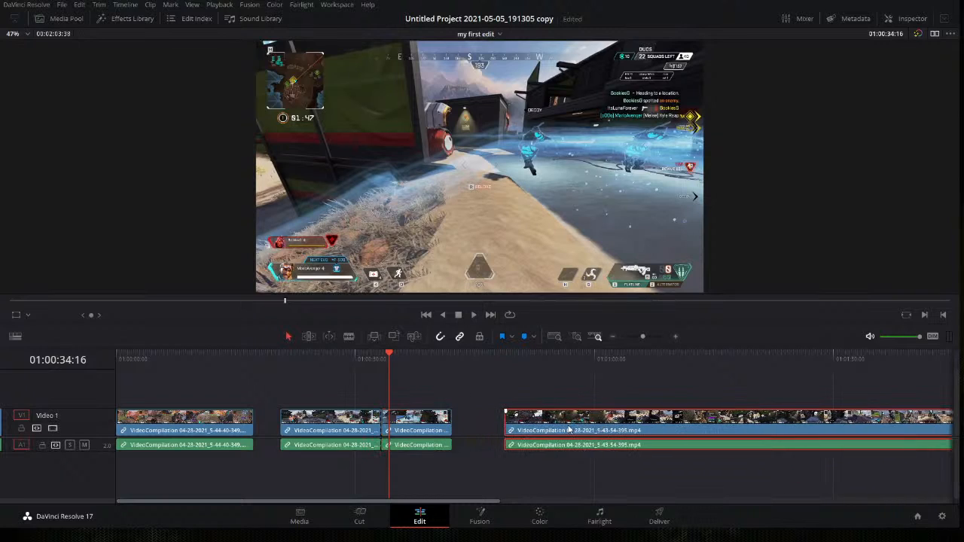
Show the retime controls on the piece between the two cuts and set its speed to 200%
left_click(433, 431)
key("ctrl+r")
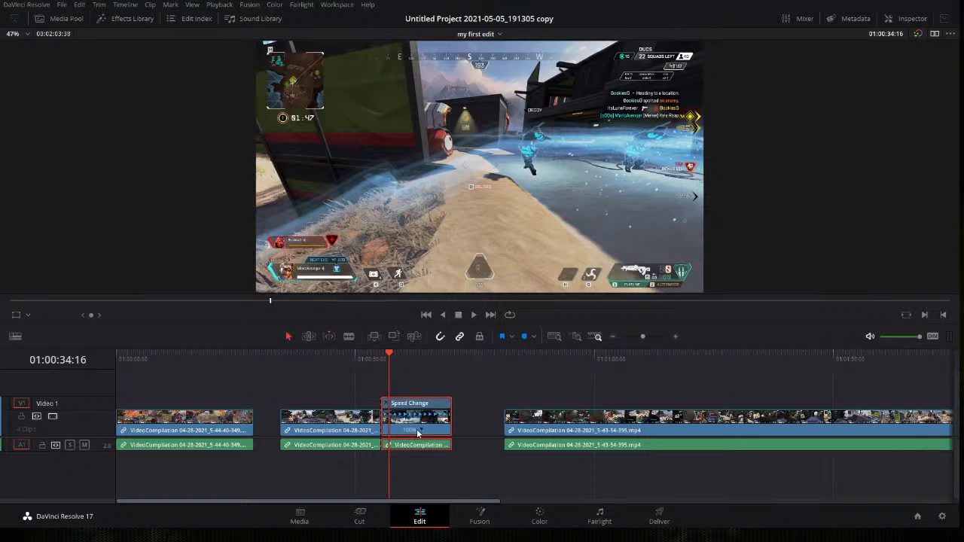
scroll(422, 434, "up", 3)
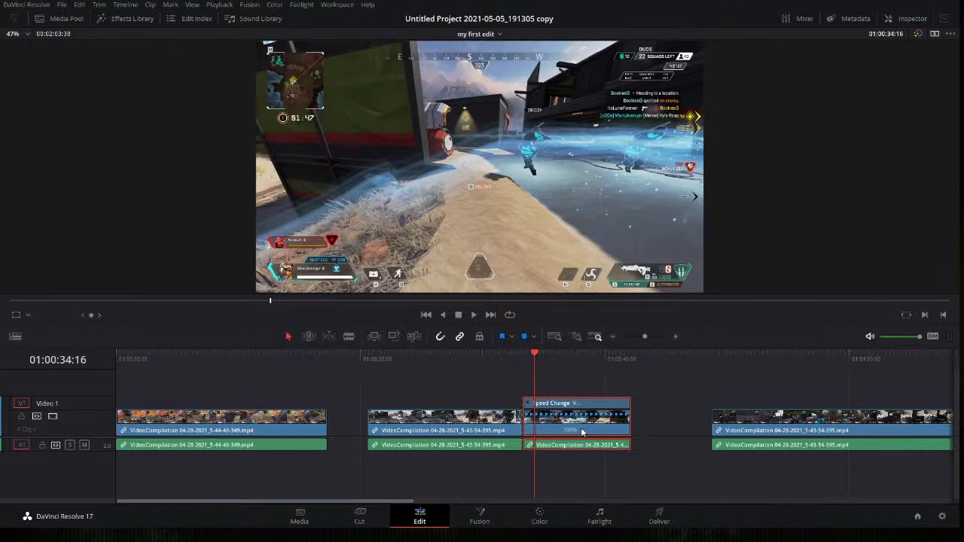
left_click(693, 499)
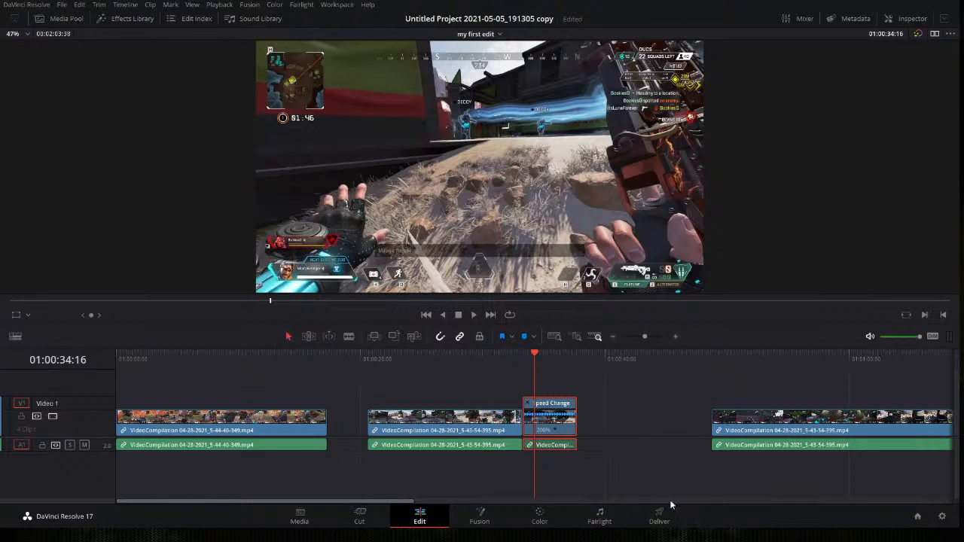
Save the project and stretch the retimed piece slightly to a speed of 191%
key("ctrl+s")
left_click_drag(577, 403, 579, 403)
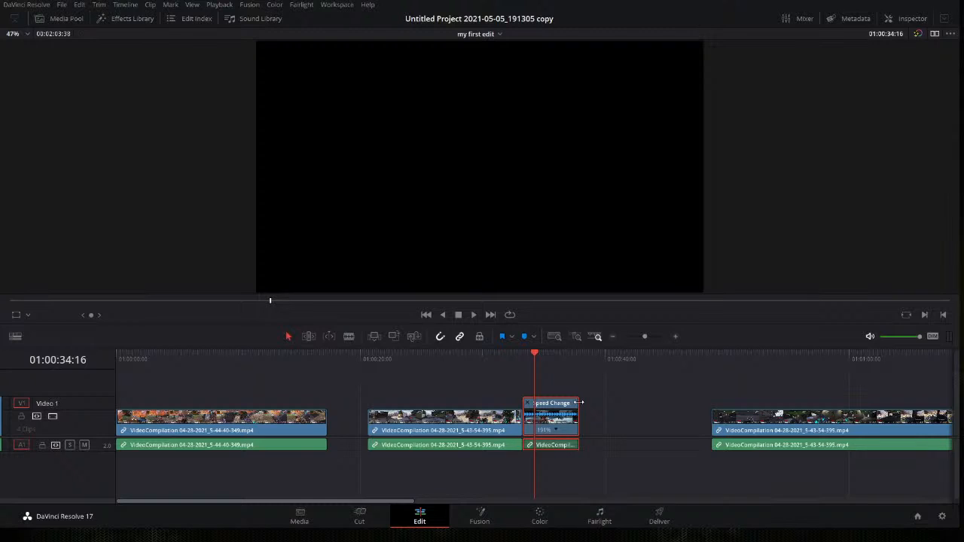
Undo the last stretch of the retimed piece and move the long last clip earlier to close the gap behind it
left_click_drag(579, 403, 579, 403)
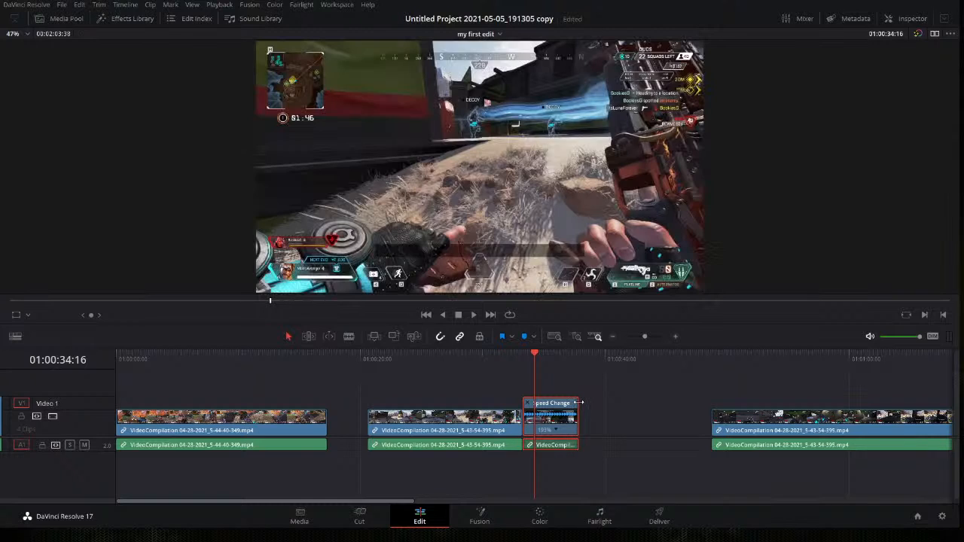
key("ctrl+z")
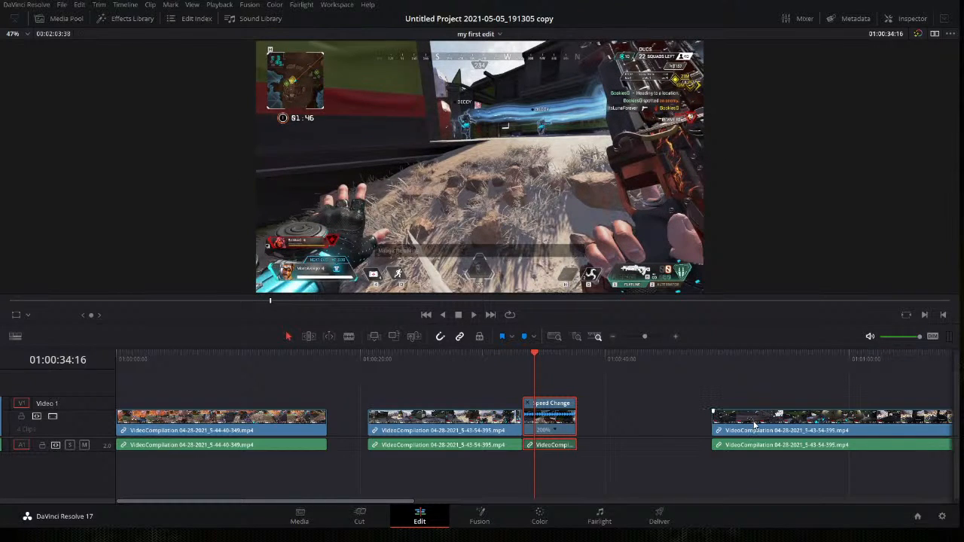
left_click_drag(748, 426, 613, 430)
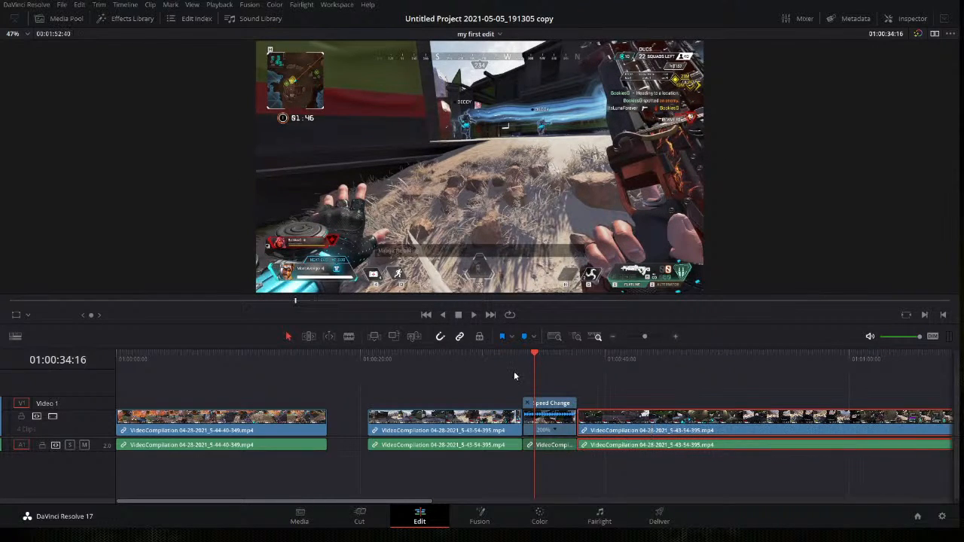
Play from just before the retimed piece to the end of the fight and split the last clip at 01:00:51:45
left_click(494, 360)
key("space")
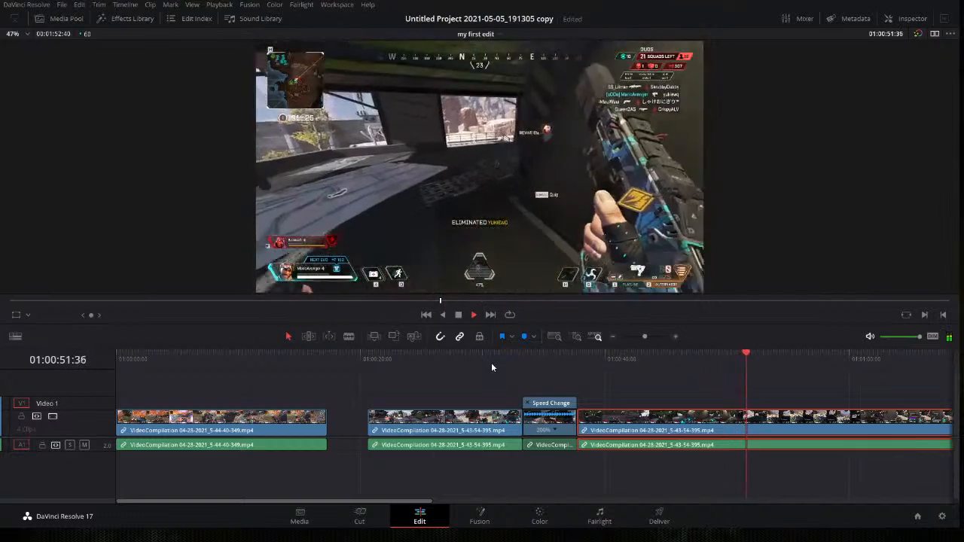
key("space")
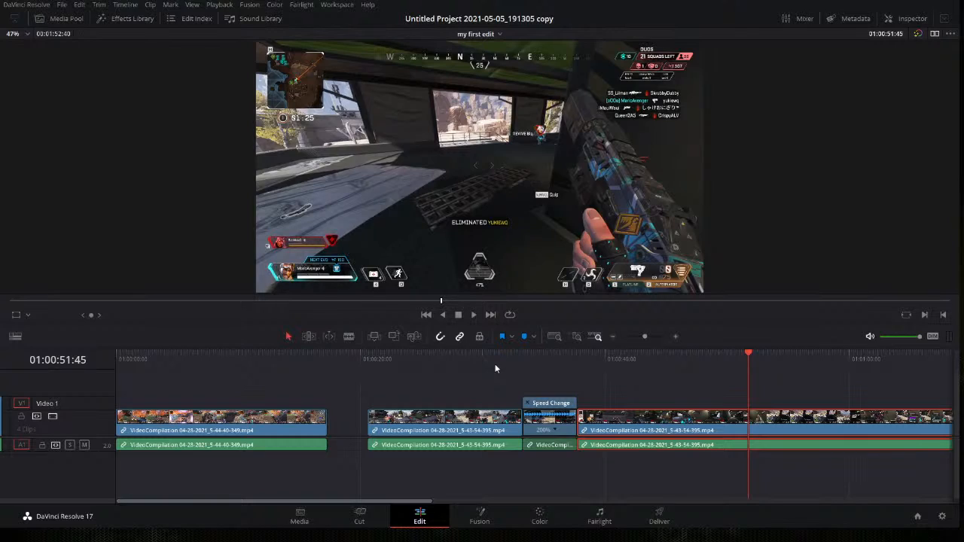
key("ctrl+b")
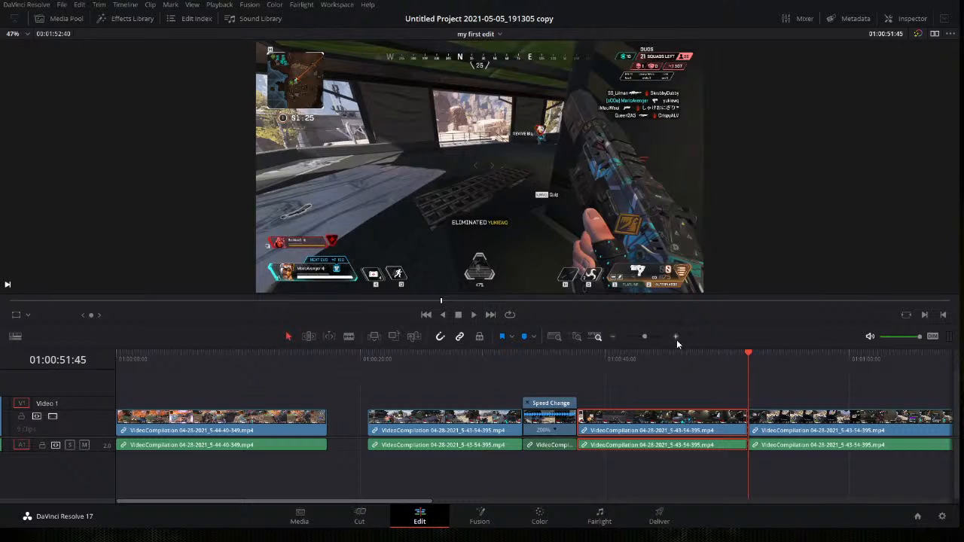
Replay the passage where the shooting stops and split the clip at 01:00:46:07 and again at 01:00:49:29
left_click(666, 358)
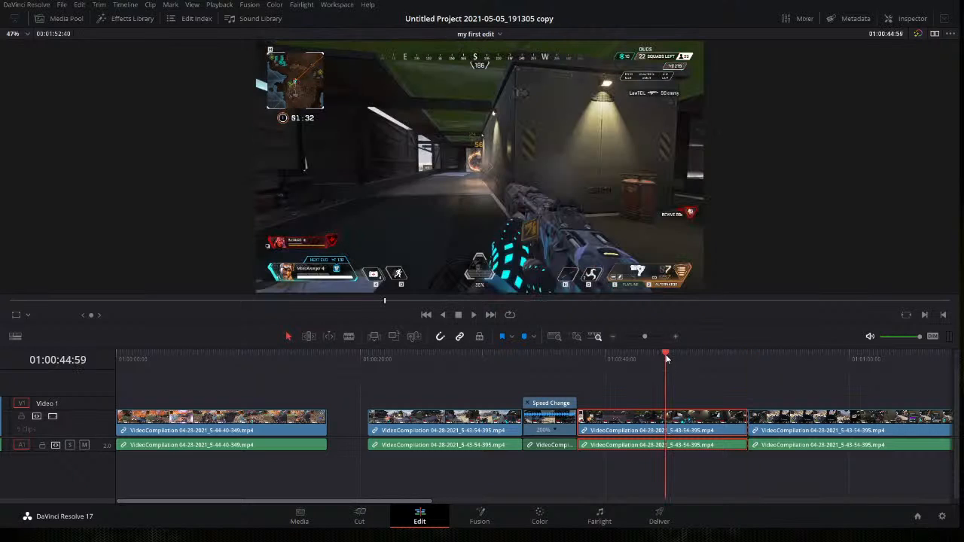
key("space")
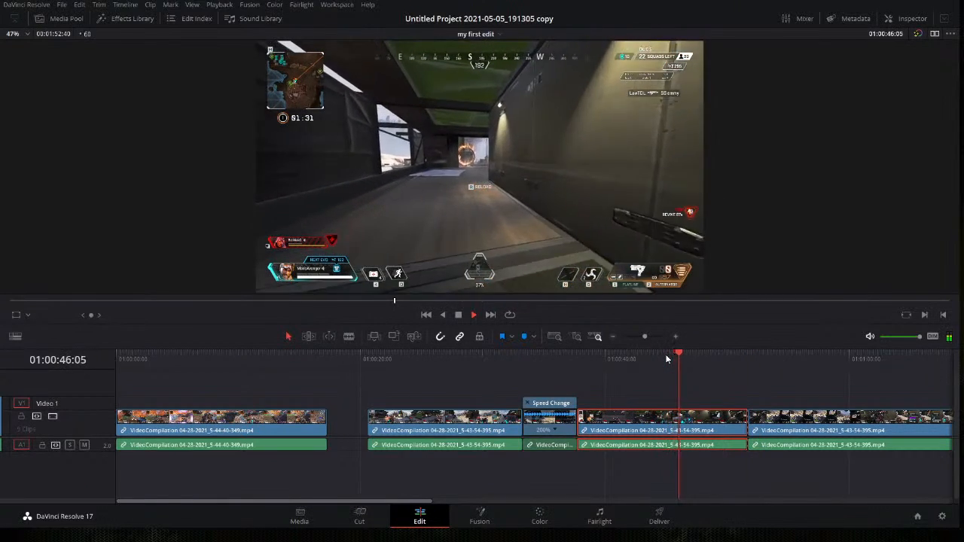
key("space")
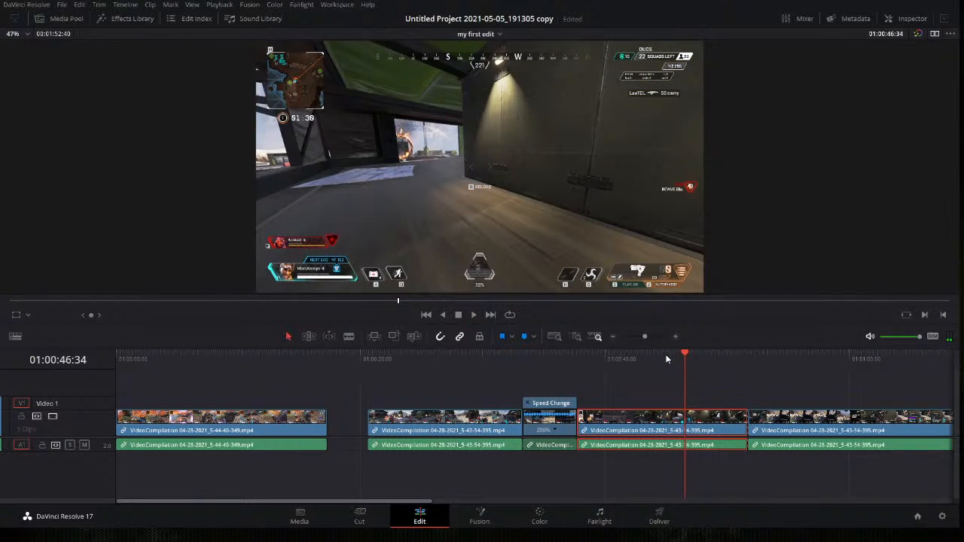
left_click(668, 360)
key("space")
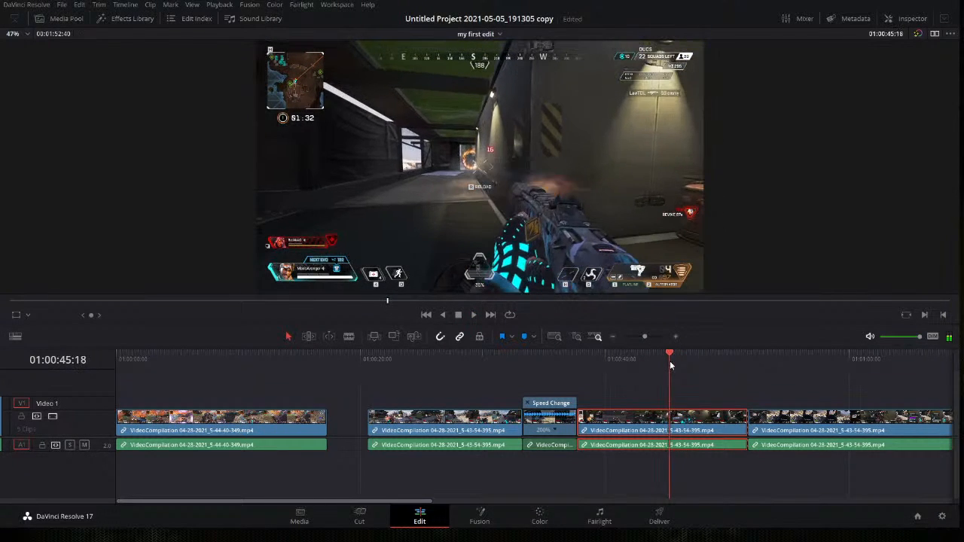
key("space")
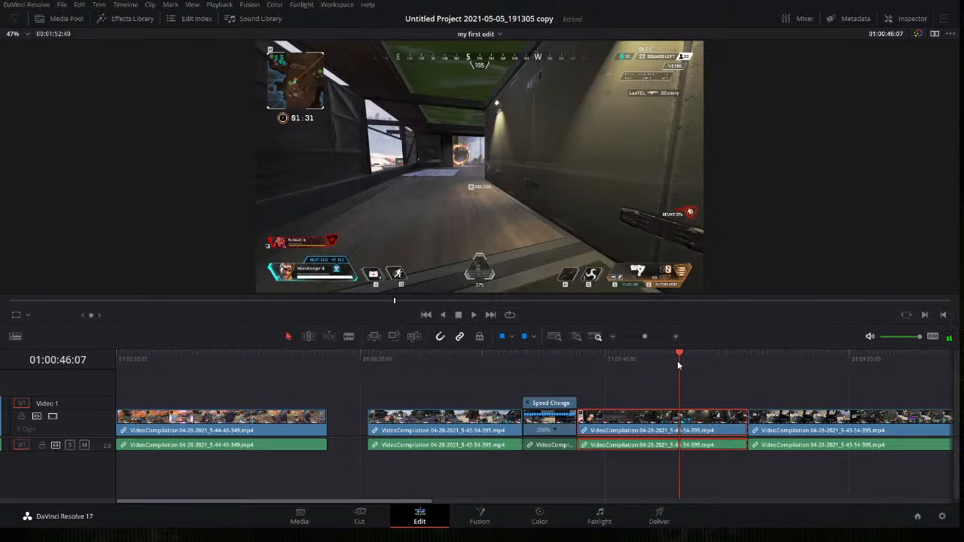
key("ctrl+b")
left_click_drag(682, 362, 722, 358)
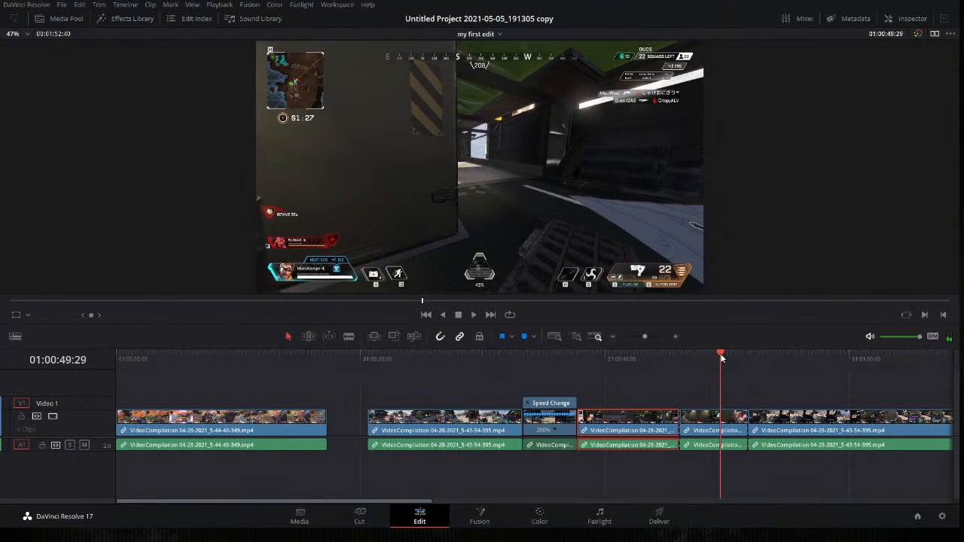
key("ctrl+b")
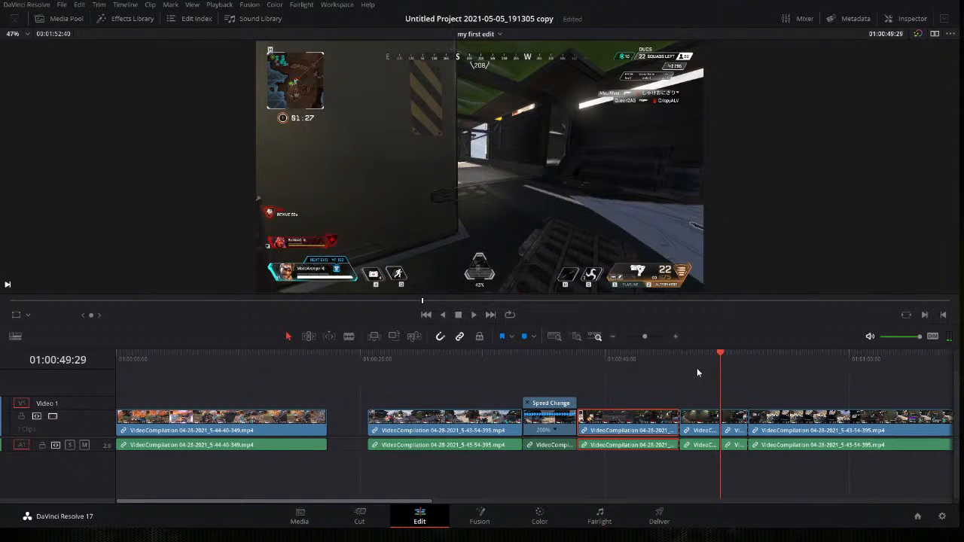
Show the retime controls on the piece between the two cuts, double its speed and move the following pieces against it
key("ctrl+r")
key("ctrl+r")
left_click(701, 421, "ctrl")
left_click(699, 419)
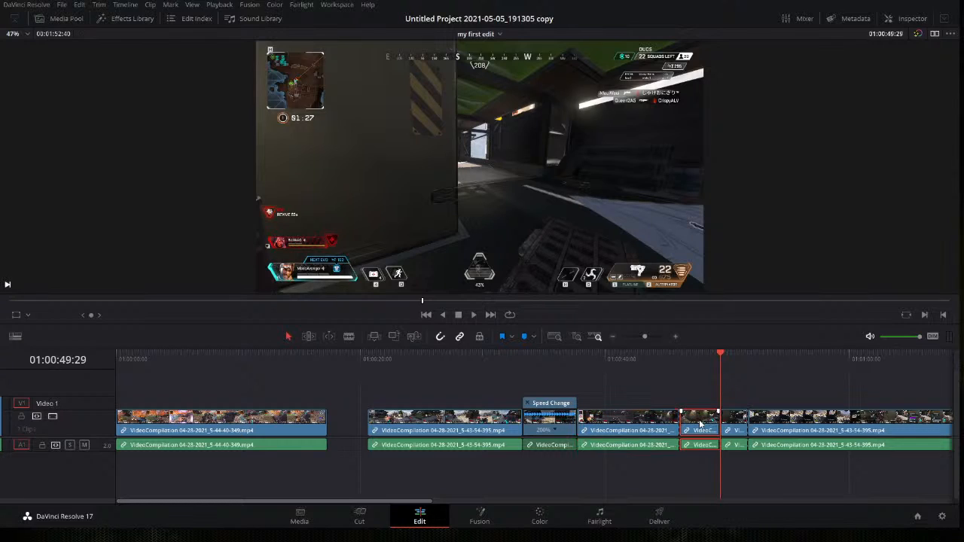
key("ctrl+r")
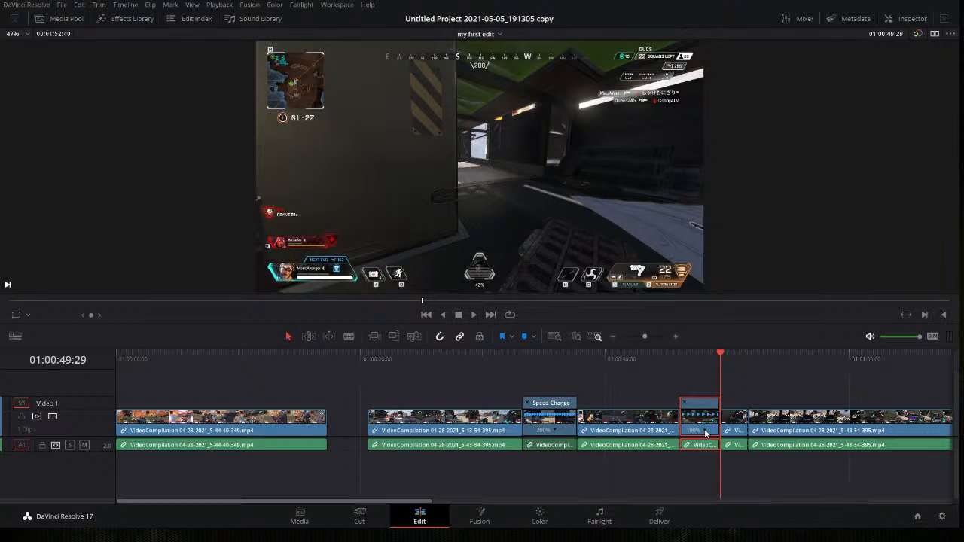
left_click(824, 501)
left_click_drag(833, 488, 715, 410)
left_click_drag(776, 426, 755, 425)
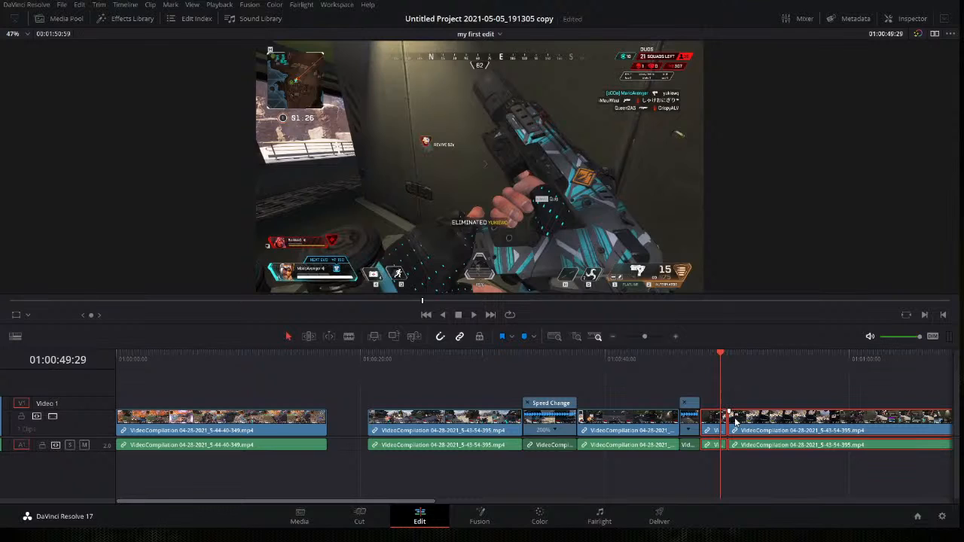
Open the Inspector for the newly retimed piece and set its zoom to 1.590
left_click(690, 425)
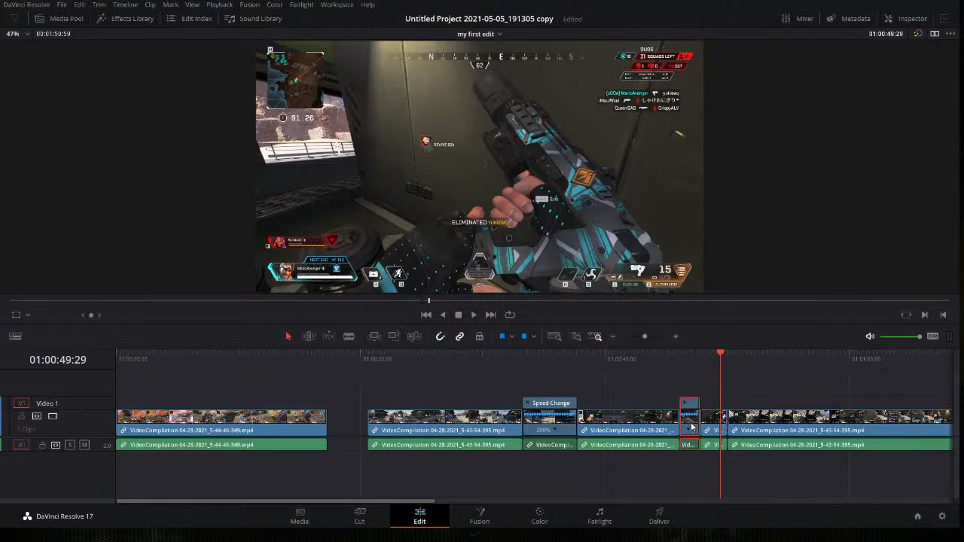
left_click(909, 18)
left_click(772, 52)
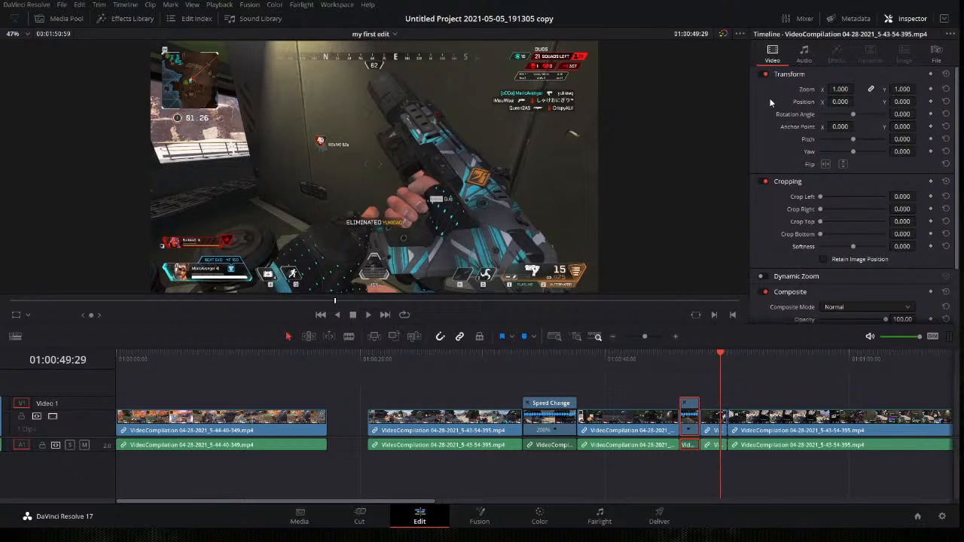
left_click_drag(840, 89, 856, 89)
Play across the cut into the zoomed piece to check the effect and return to 01:00:44:39
left_click(629, 360)
key("space")
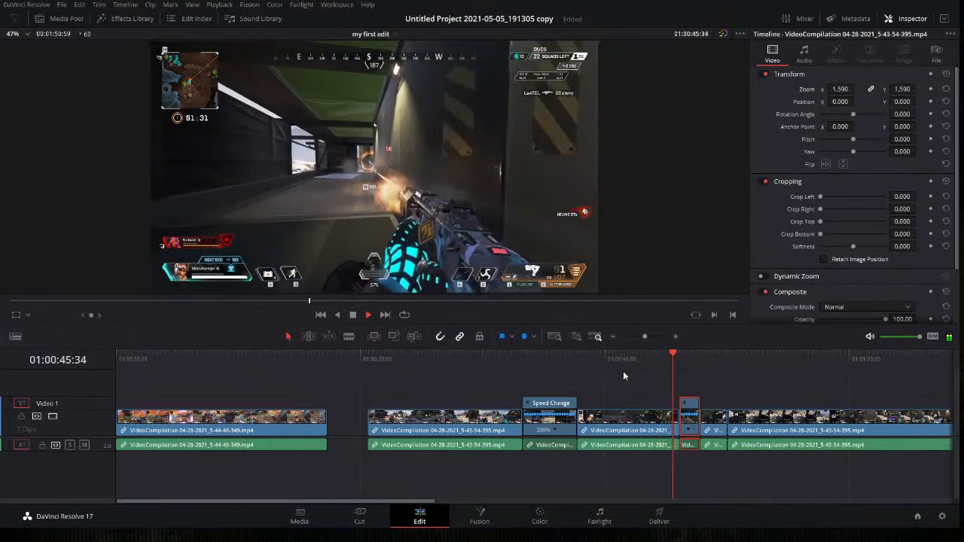
key("space")
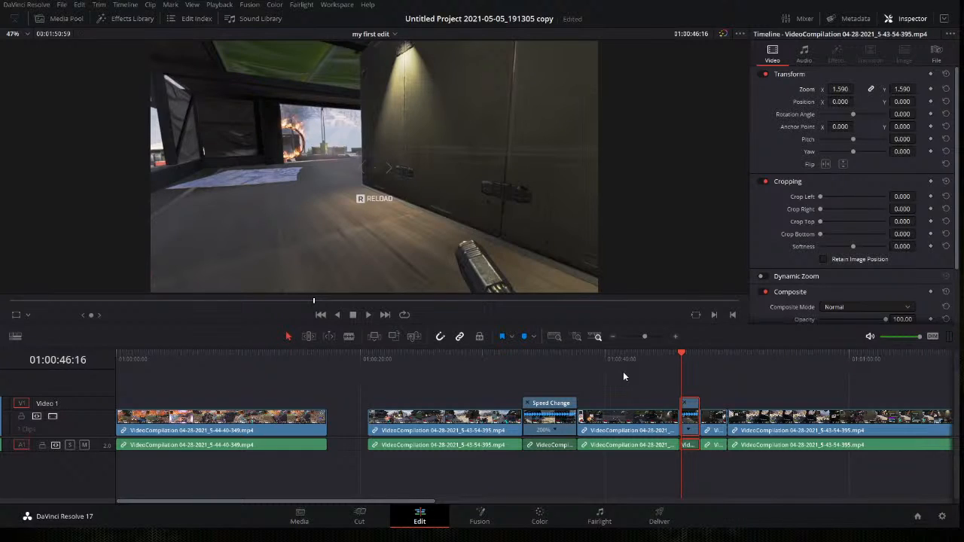
left_click(622, 361)
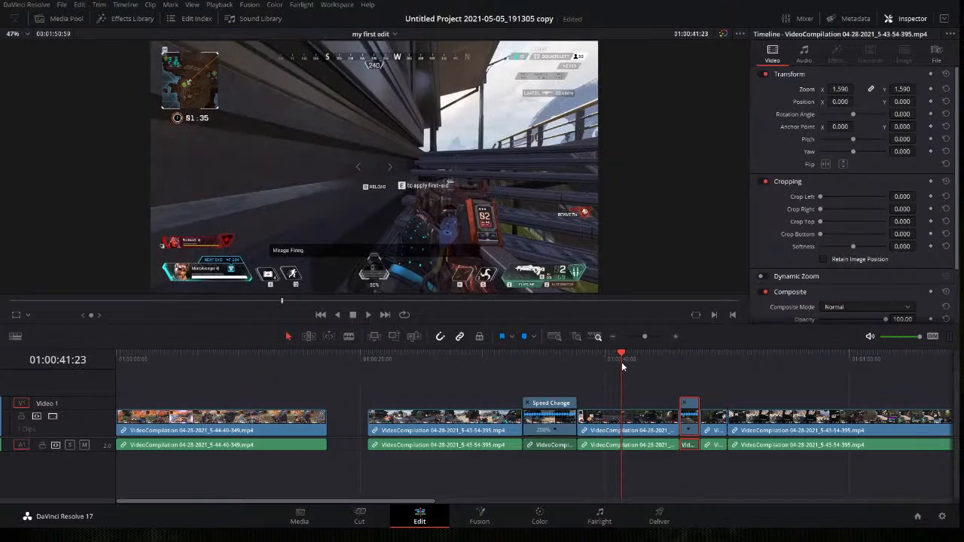
left_click(660, 362)
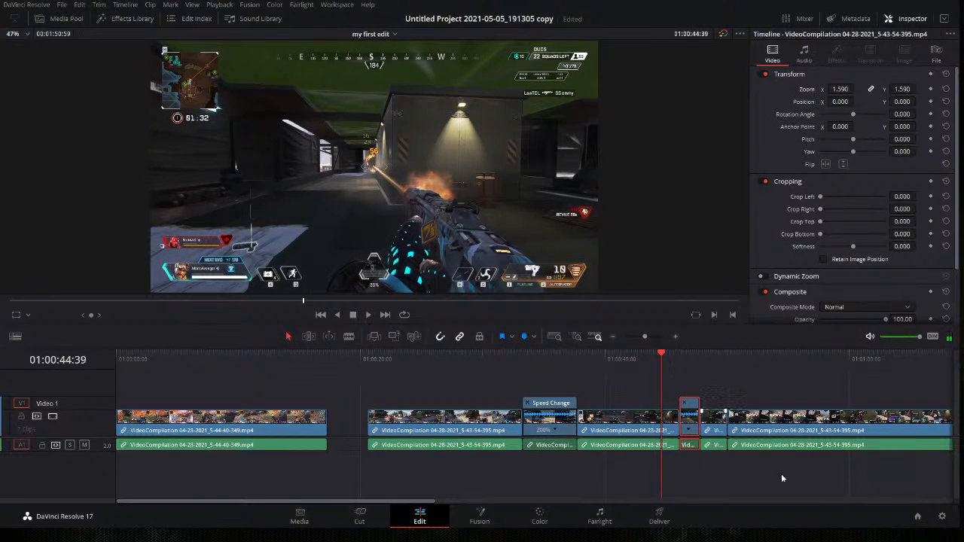
Undo the zoom, the moves, the second retiming and the splits at 01:00:49:29 and 01:00:46:07
left_click_drag(878, 497, 719, 420)
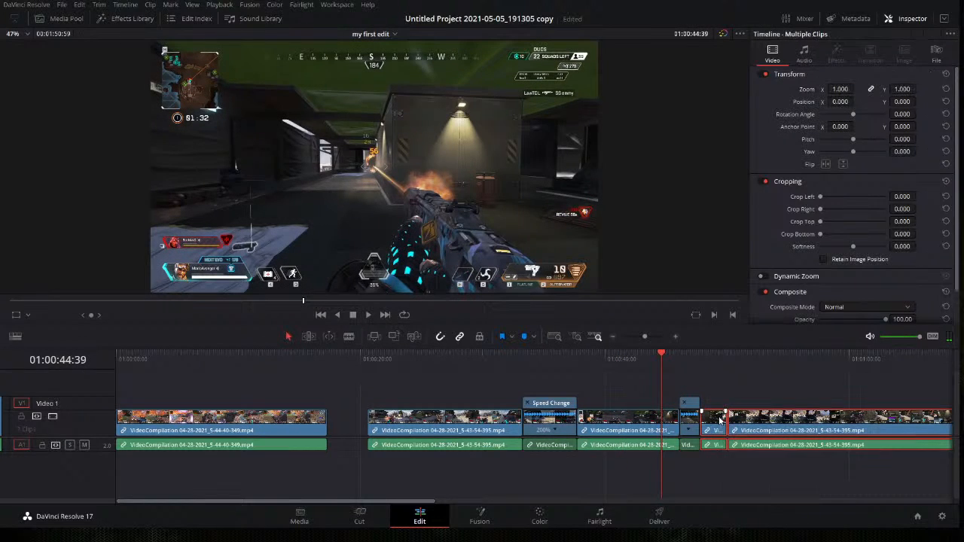
left_click(751, 475)
key("ctrl+z")
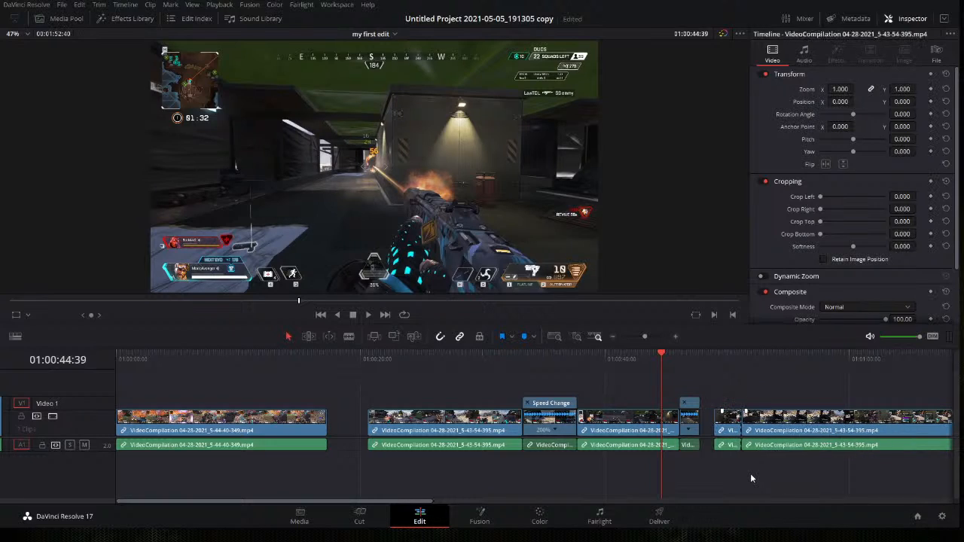
key("ctrl+z")
key("ctrl+z")
key("ctrl+z")
key("ctrl+z")
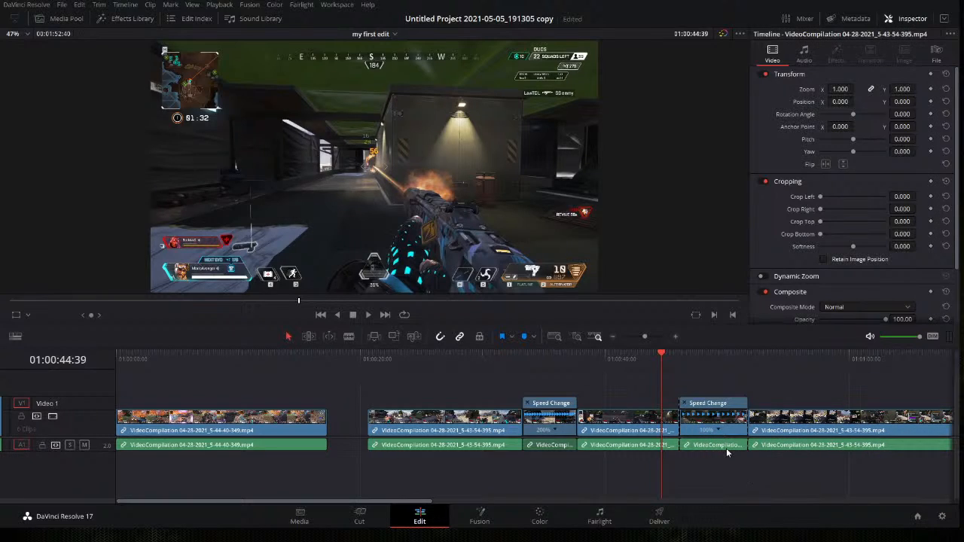
key("ctrl+z")
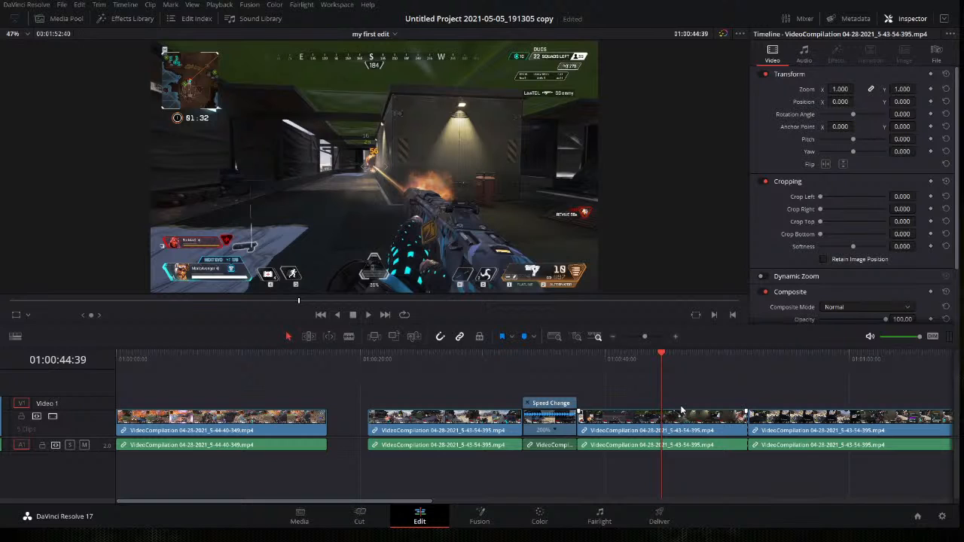
Split the clip at 01:00:44:39 and play on from the cut to 01:00:52:14
key("ctrl+b")
key("space")
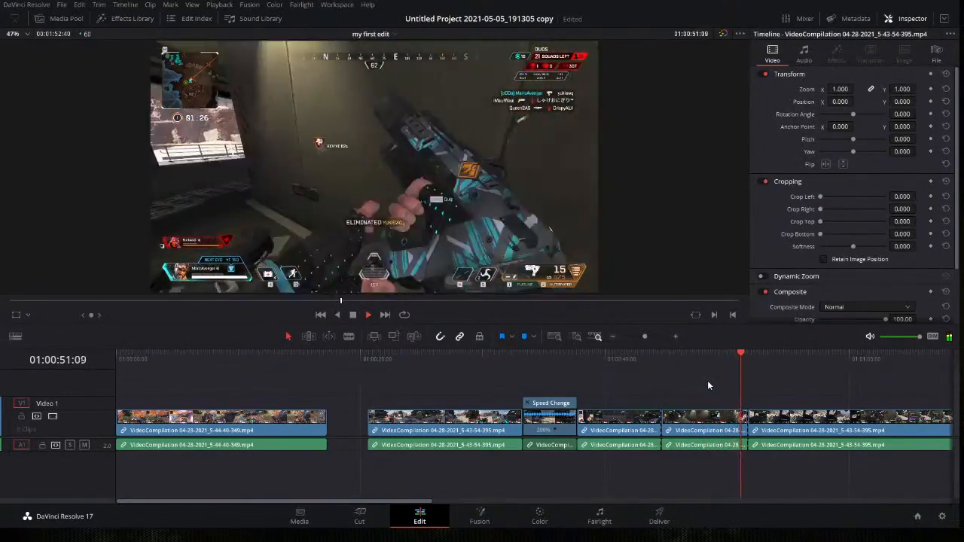
key("space")
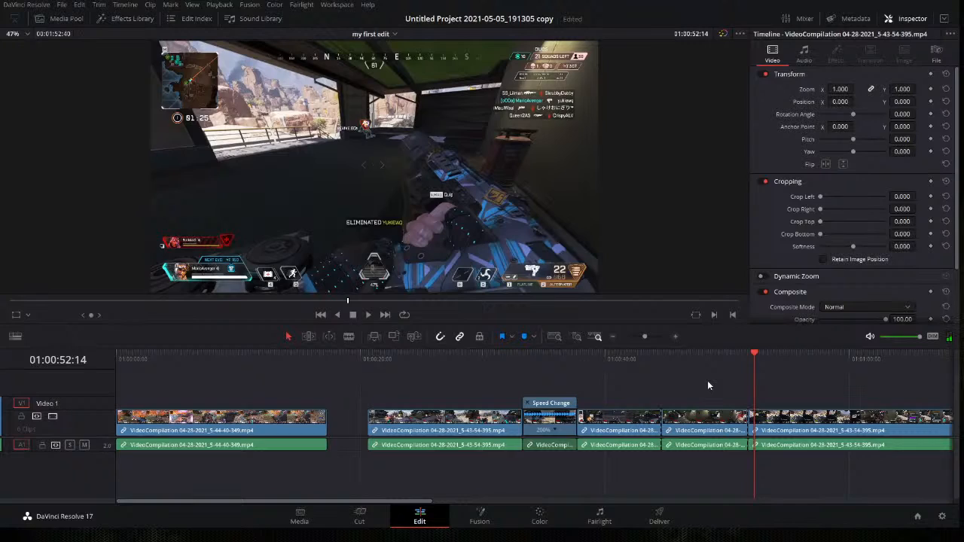
Save the project and split the piece after the new cut at 01:00:49:38
key("ctrl+s")
left_click(678, 355)
left_click_drag(678, 358, 723, 360)
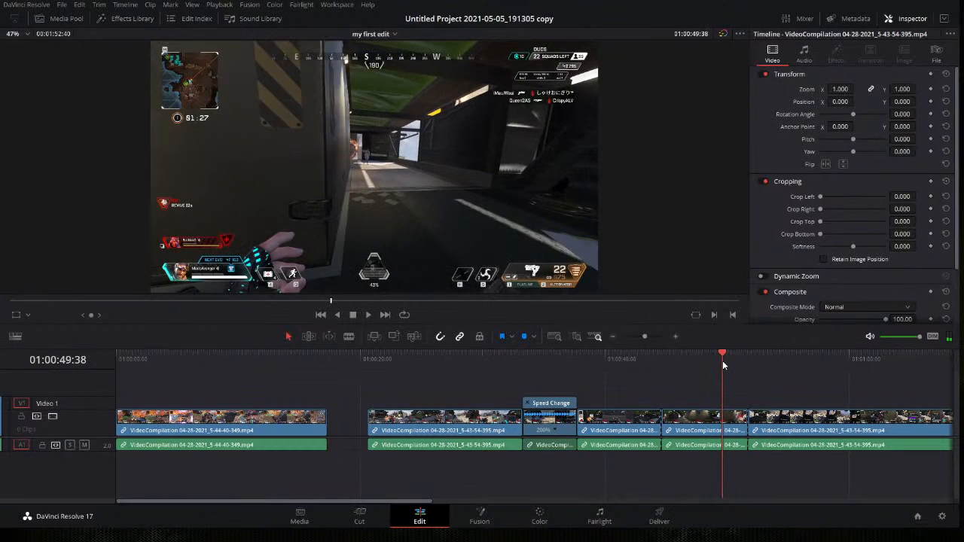
key("ctrl+b")
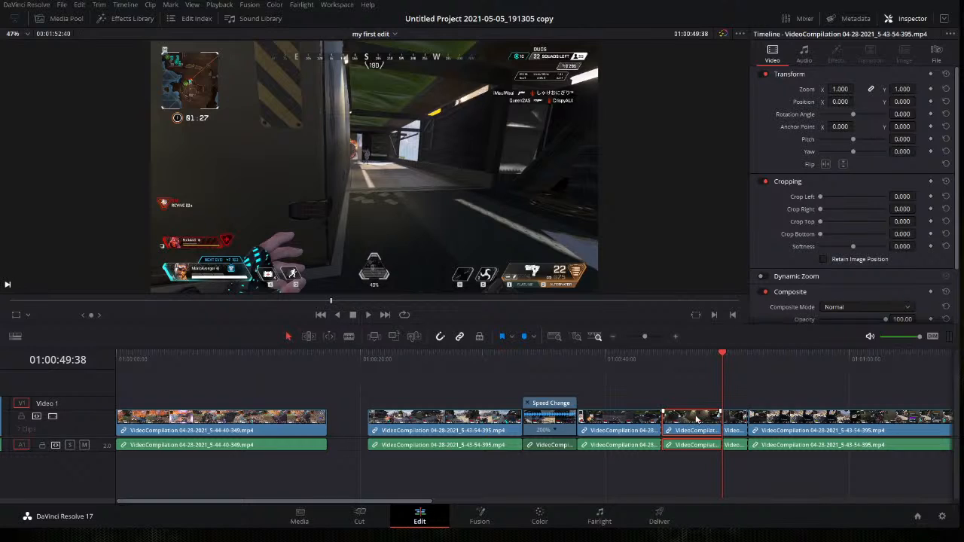
Show the retime controls on the piece between 01:00:44:39 and 01:00:49:38 and set its speed to 200%
left_click(690, 363)
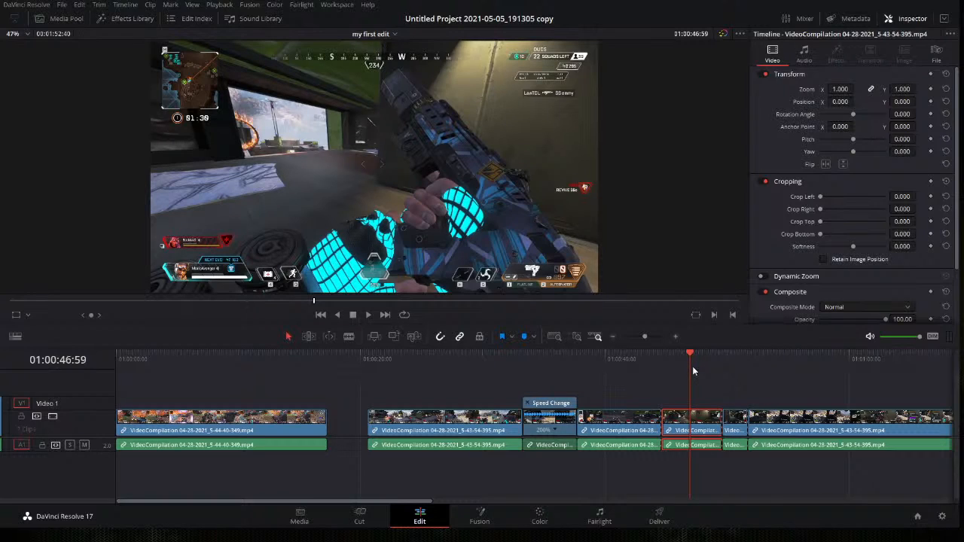
key("ctrl+r")
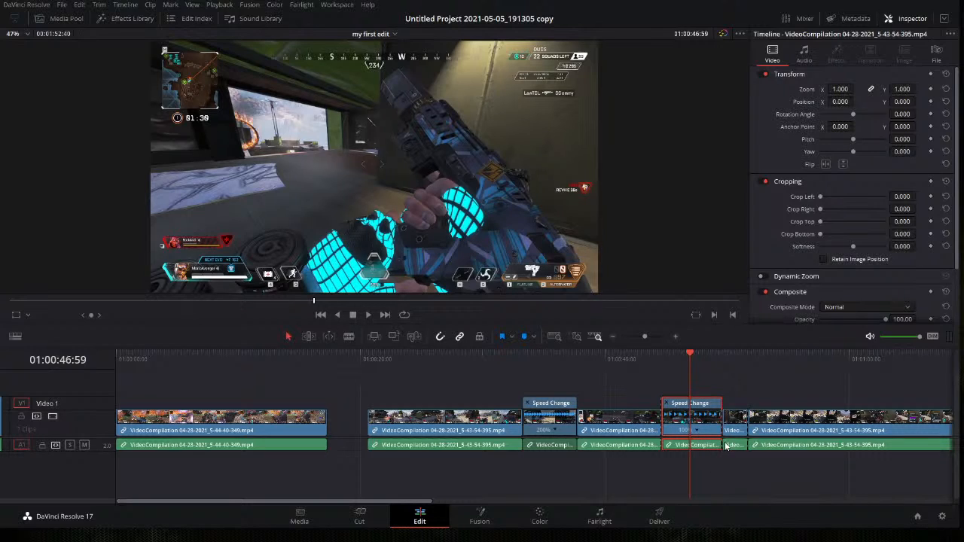
left_click(791, 506)
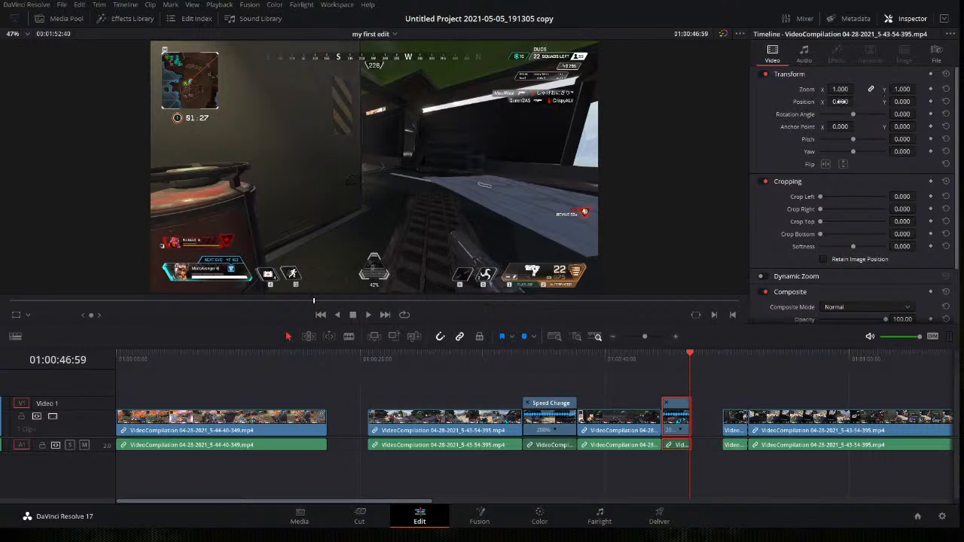
Try out the rotation angle, left and bottom crop and softness settings for the retimed piece in the Inspector
left_click_drag(853, 112, 856, 117)
double_click(856, 114)
left_click_drag(824, 195, 790, 199)
mouse_move(820, 233)
left_mouse_down()
mouse_move(812, 238)
mouse_move(819, 217)
left_mouse_up()
left_click_drag(851, 247, 896, 248)
scroll(797, 279, "down", 1)
scroll(798, 279, "up", 1)
Lower the retimed piece's audio volume and move the following pieces against it, with the playhead at 01:00:44:39
left_click(803, 55)
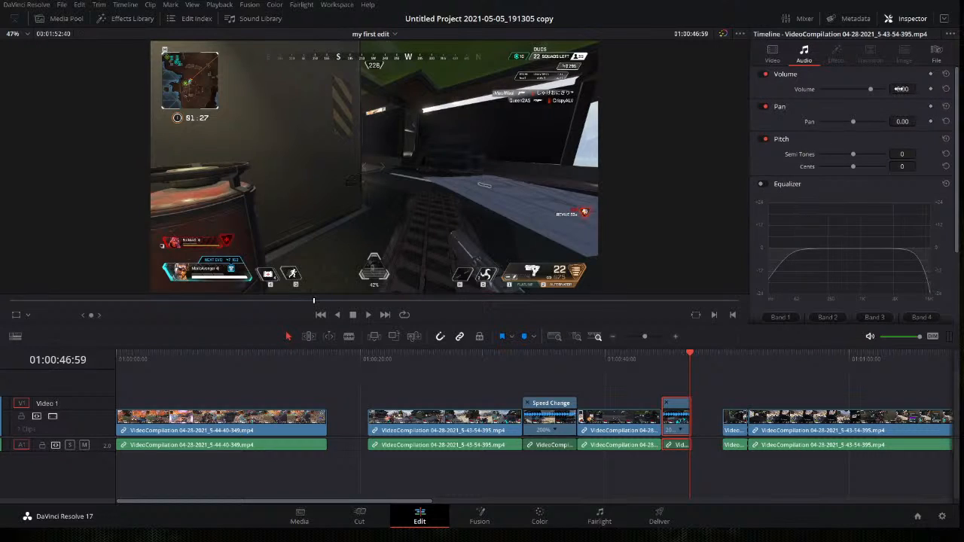
left_click_drag(870, 89, 839, 91)
key("Up")
left_click_drag(766, 484, 736, 428)
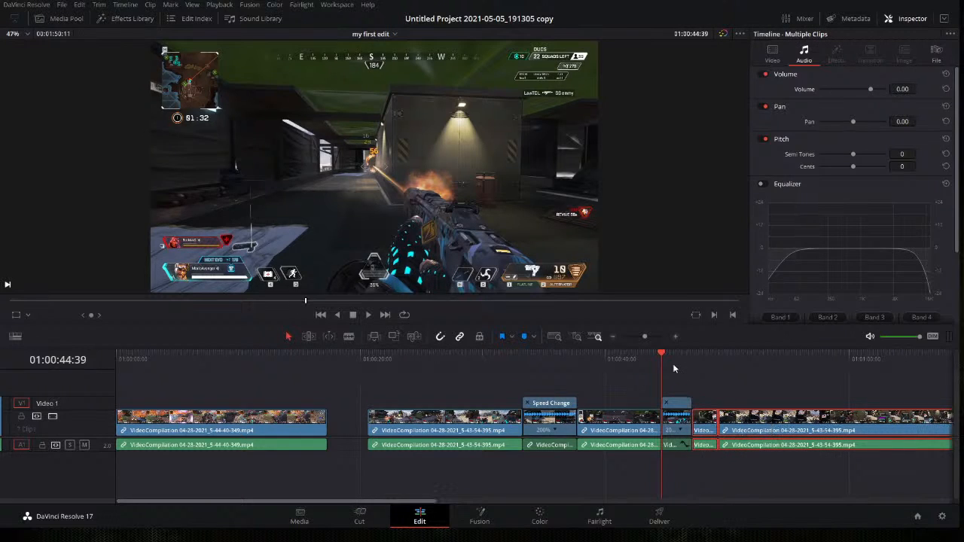
Play back the retimed section and the pieces after it, and clear the clip selection
left_click(643, 354)
key("space")
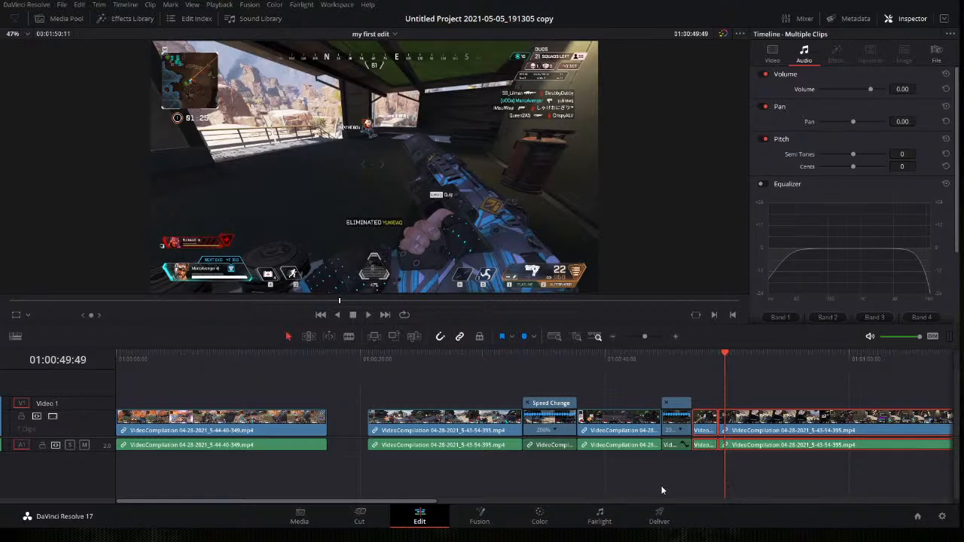
left_click(698, 472)
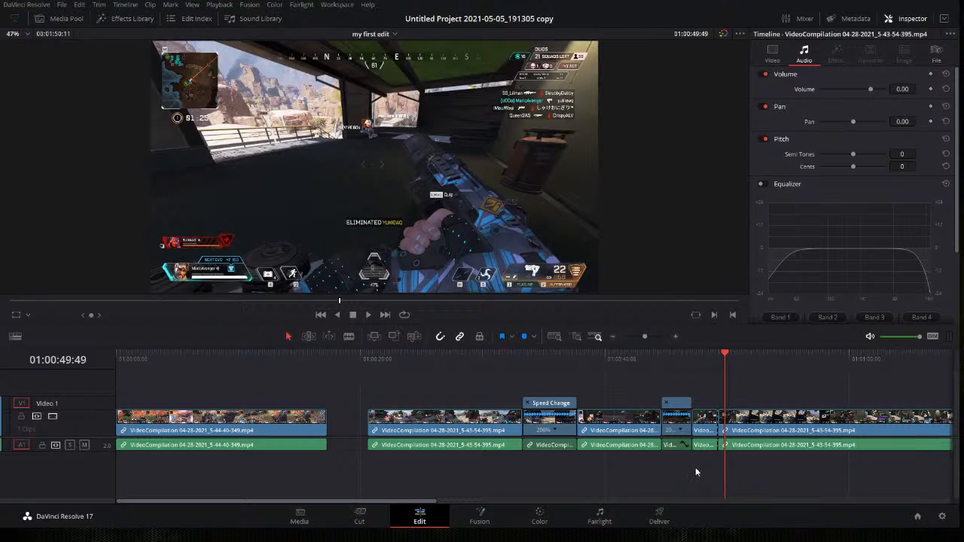
Skim the long last clip from about 01:00:51 onward for the next action worth keeping
left_click(742, 354)
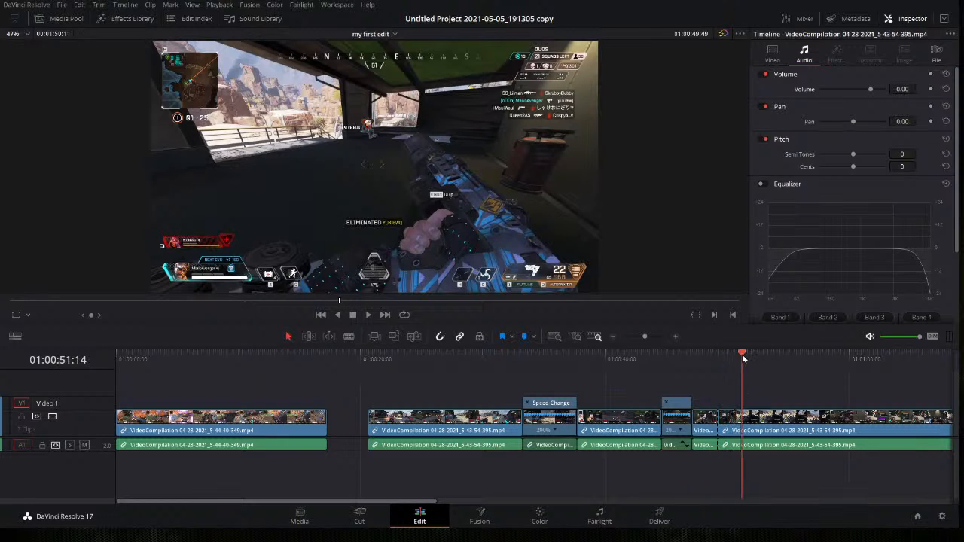
left_click(798, 363)
key("space")
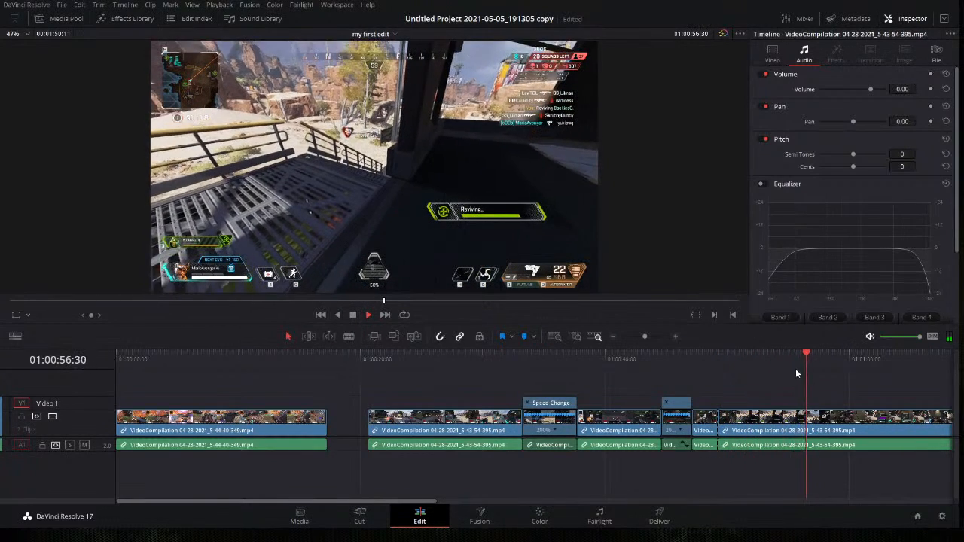
scroll(778, 382, "down", 3)
key("space")
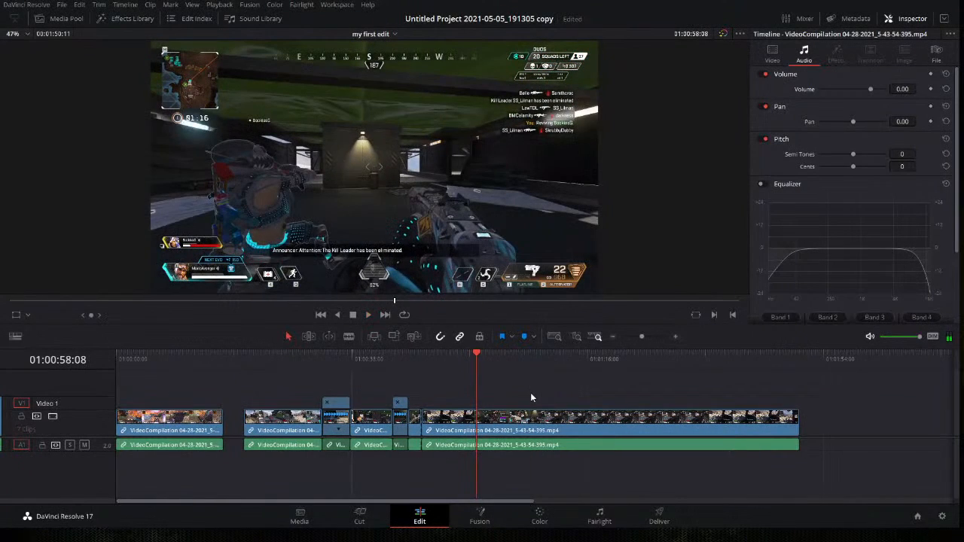
scroll(520, 377, "down", 3)
scroll(522, 384, "up", 3)
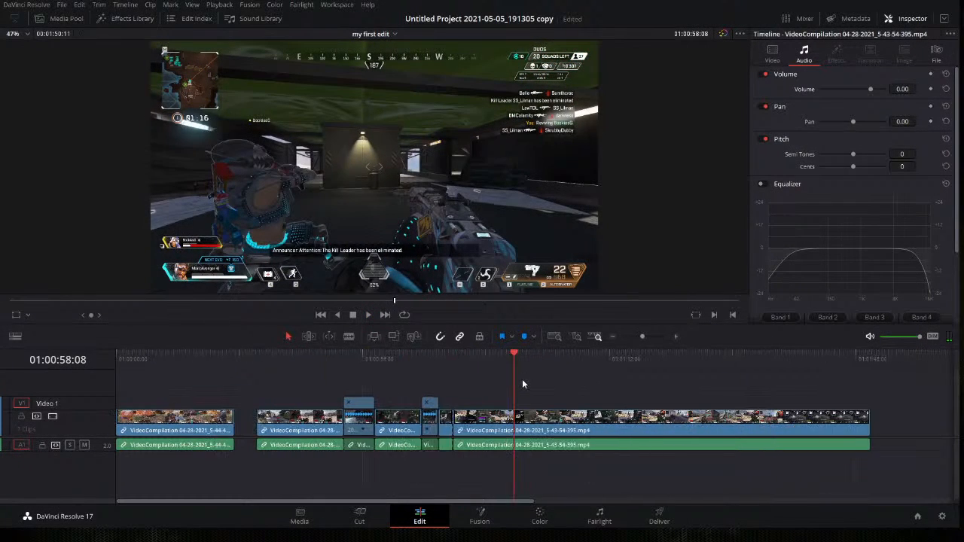
scroll(523, 385, "down", 1)
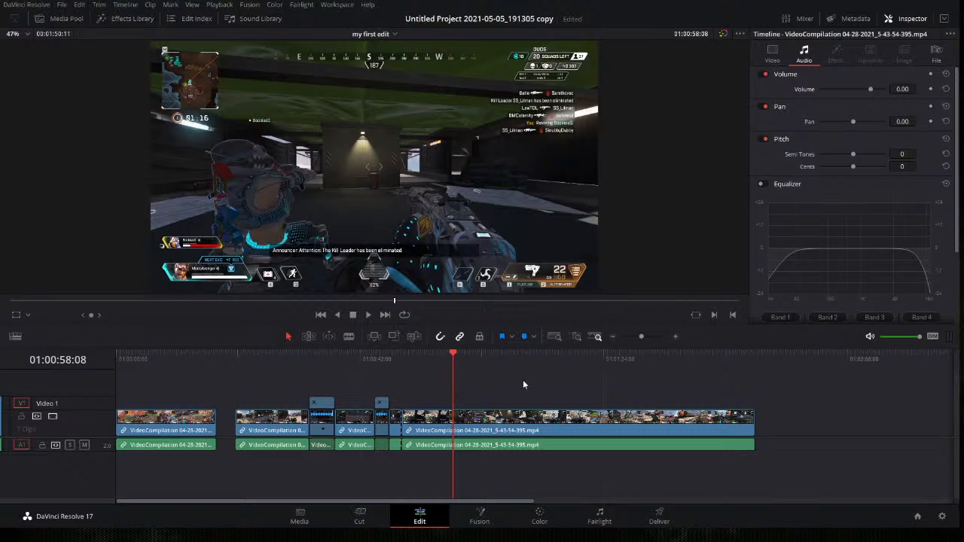
scroll(523, 379, "down", 3)
scroll(523, 380, "up", 1)
scroll(523, 381, "up", 1)
key("space")
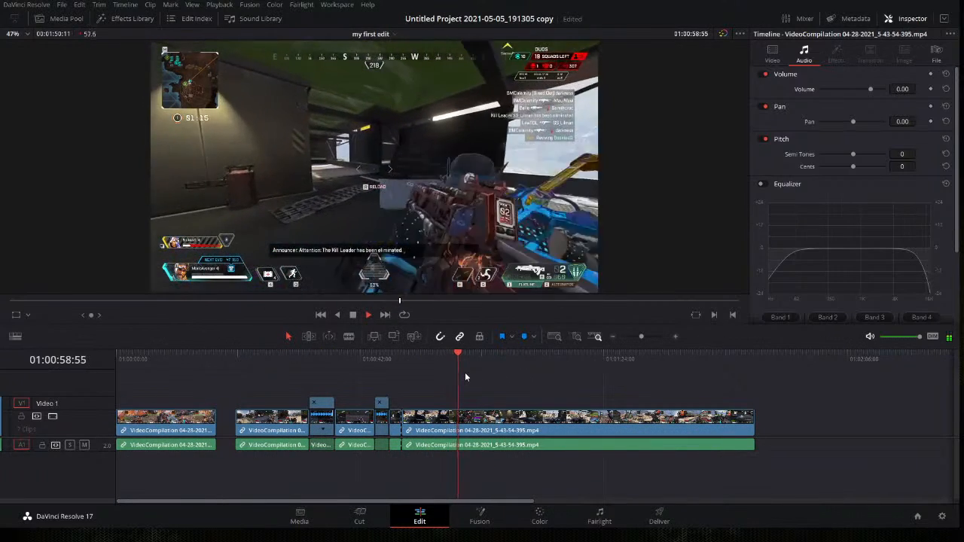
Split the last clip at 01:01:17:04, delete the part before the cut and close the gap
left_click_drag(513, 363, 565, 360)
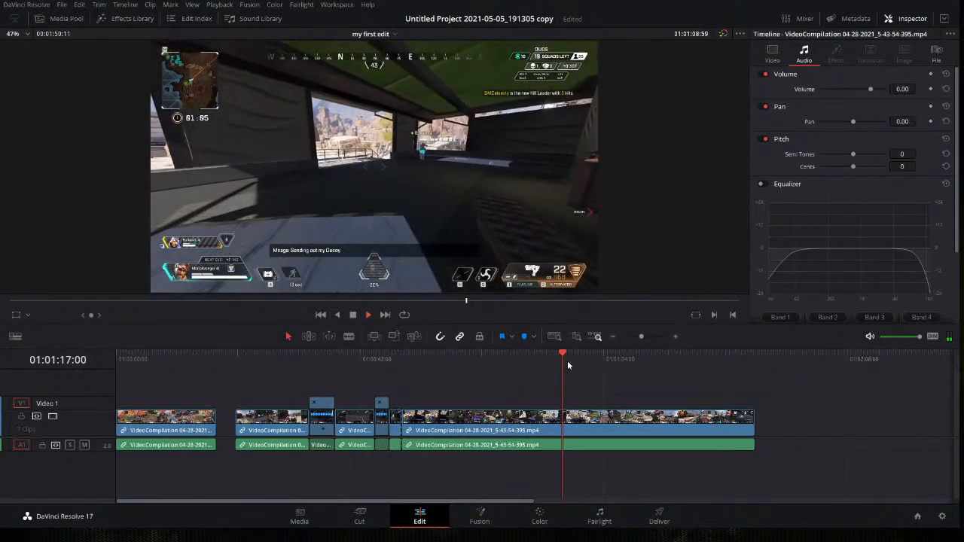
left_click(536, 363)
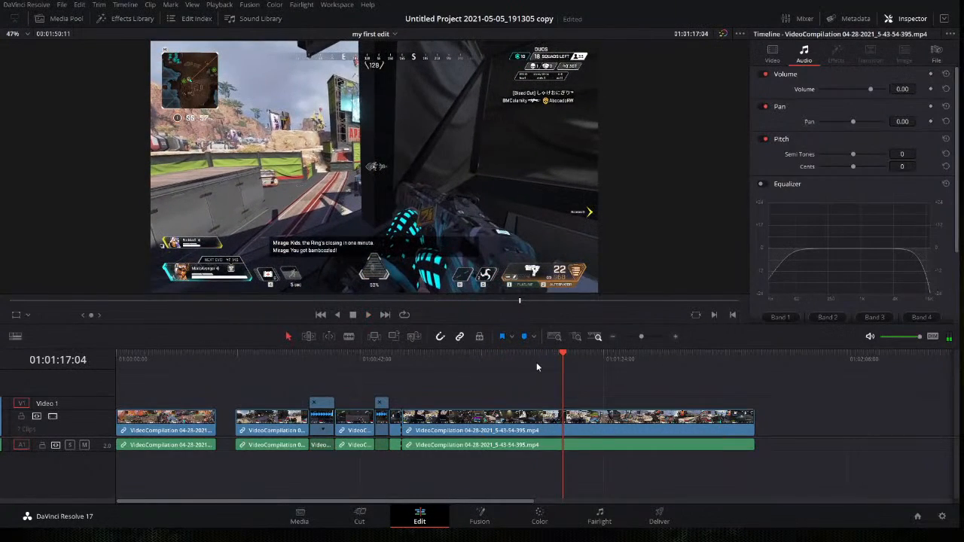
key("ctrl+b")
left_click(523, 434)
key("Delete")
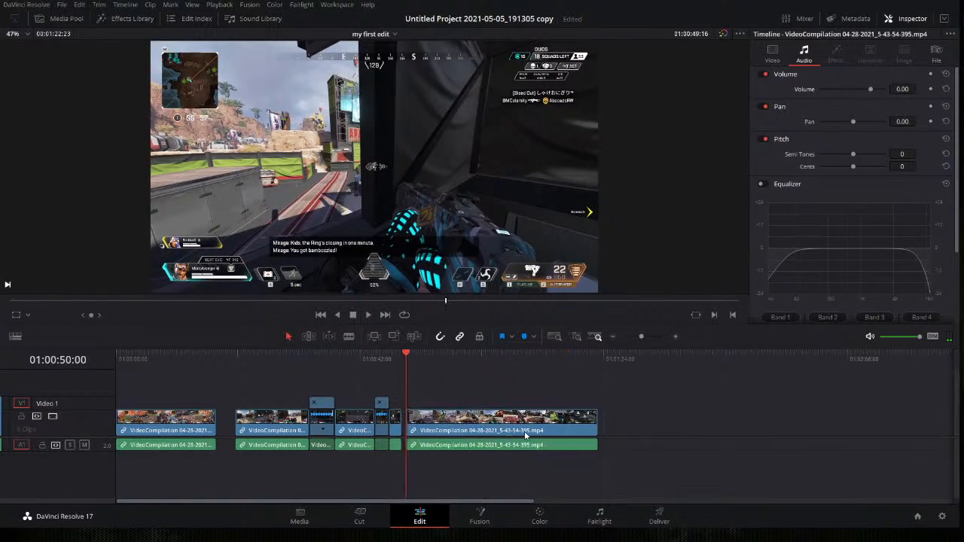
Cut the last clip about four seconds in, remove its opening piece and close the gap
key("space")
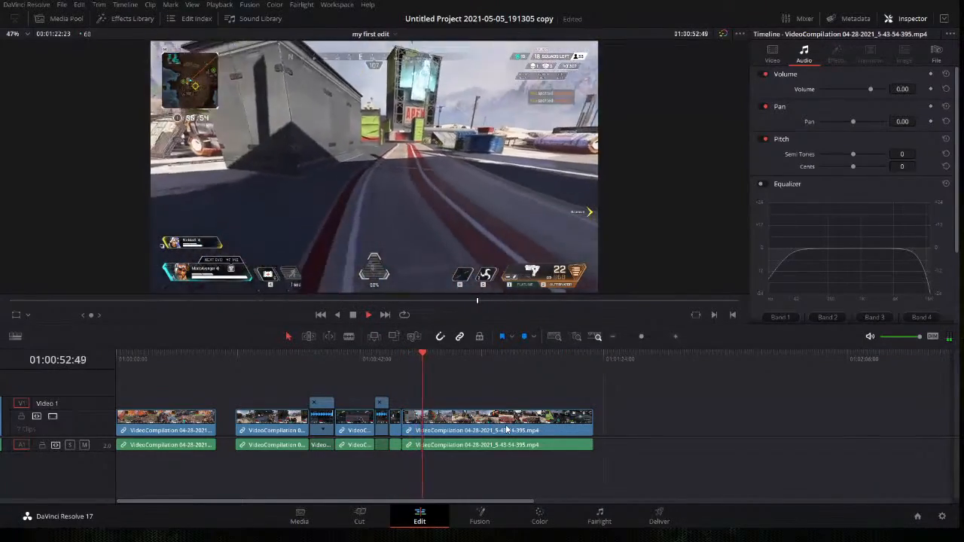
key("ctrl+b")
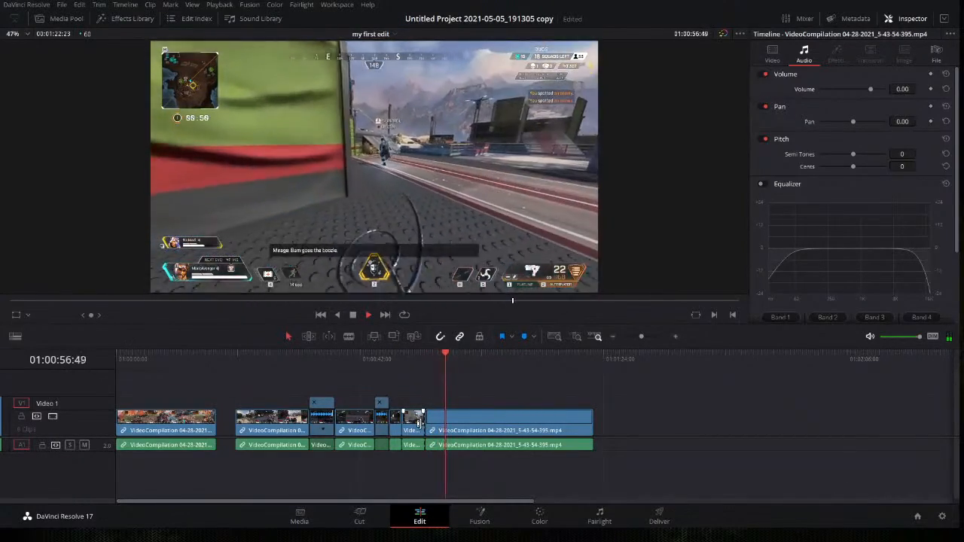
key("space")
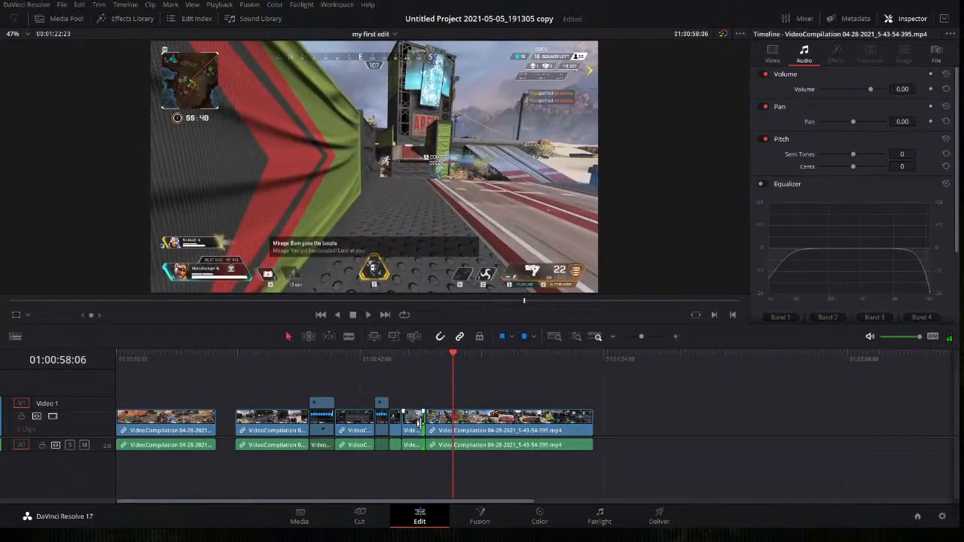
key("Delete")
Play the last clip from 01:00:49:16, split it after the final eliminations at about 01:01:05 and delete the remainder
left_click(398, 361)
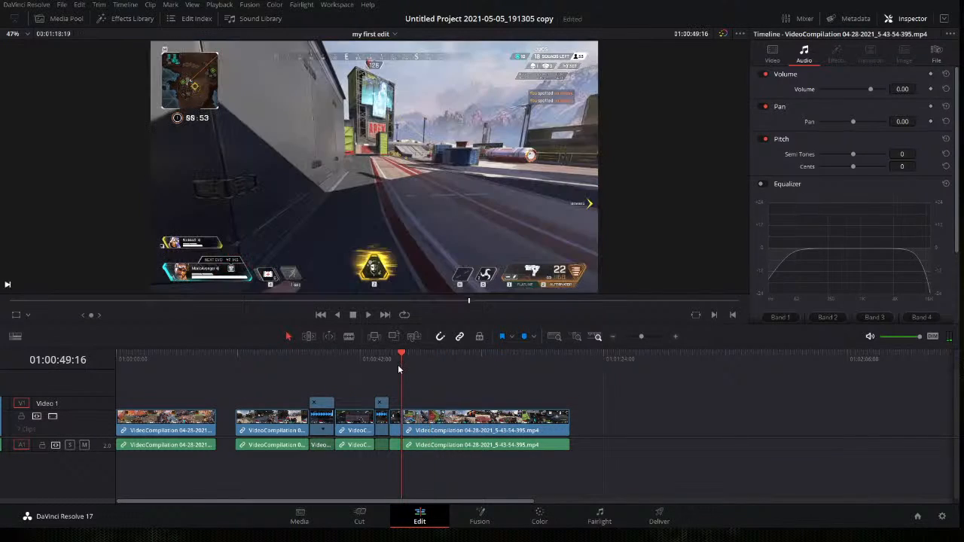
key("space")
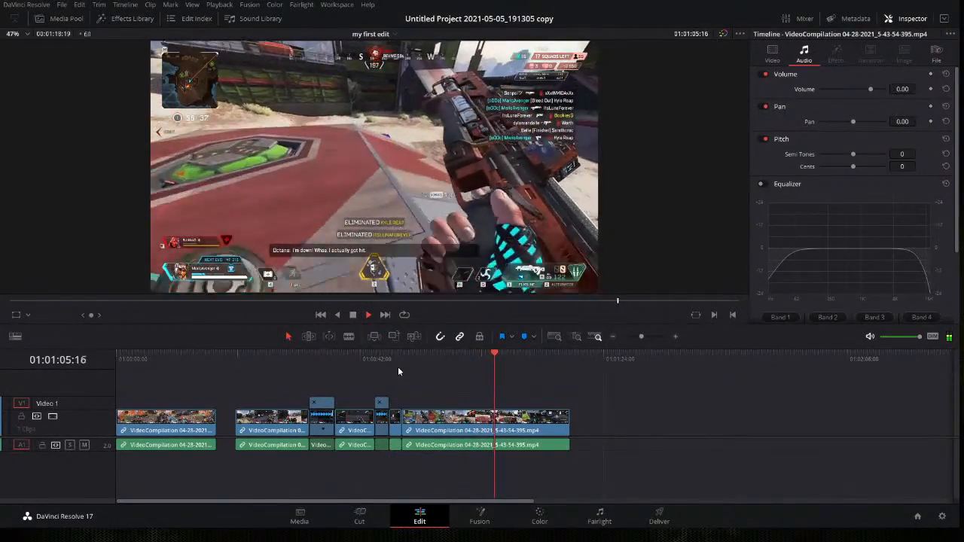
key("ctrl+b")
key("Delete")
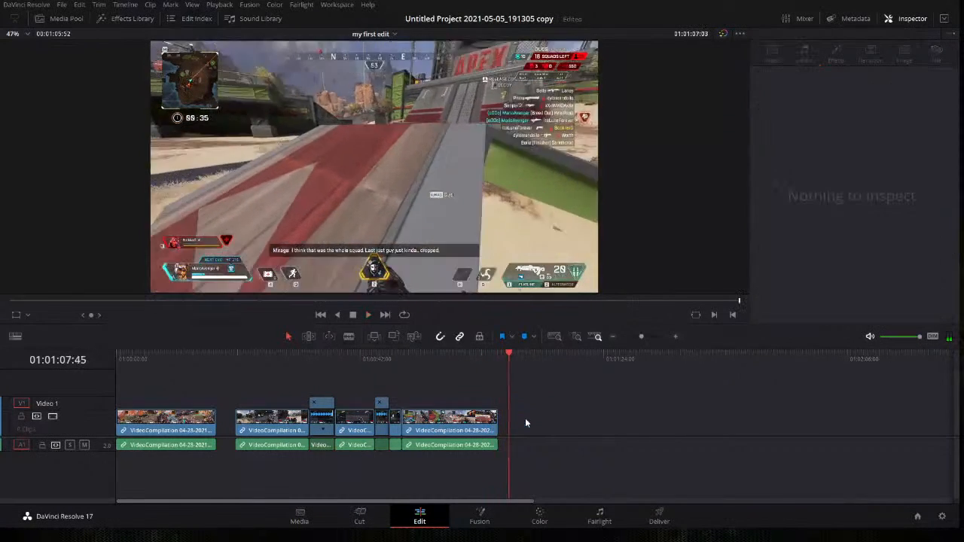
Move all clips after the gap against the first clip and play the whole edit from 01:00:00:00
left_click_drag(550, 480, 256, 427)
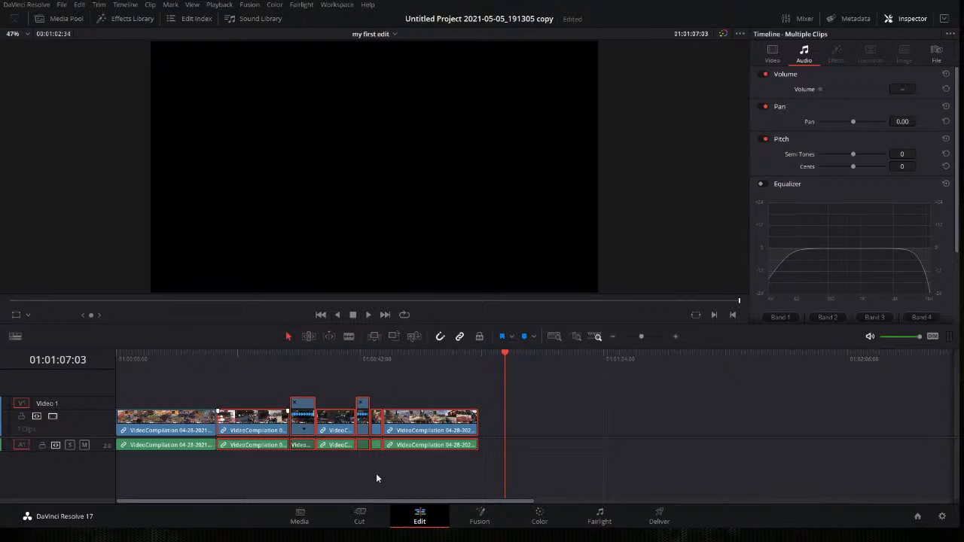
key("Up")
left_click(121, 362)
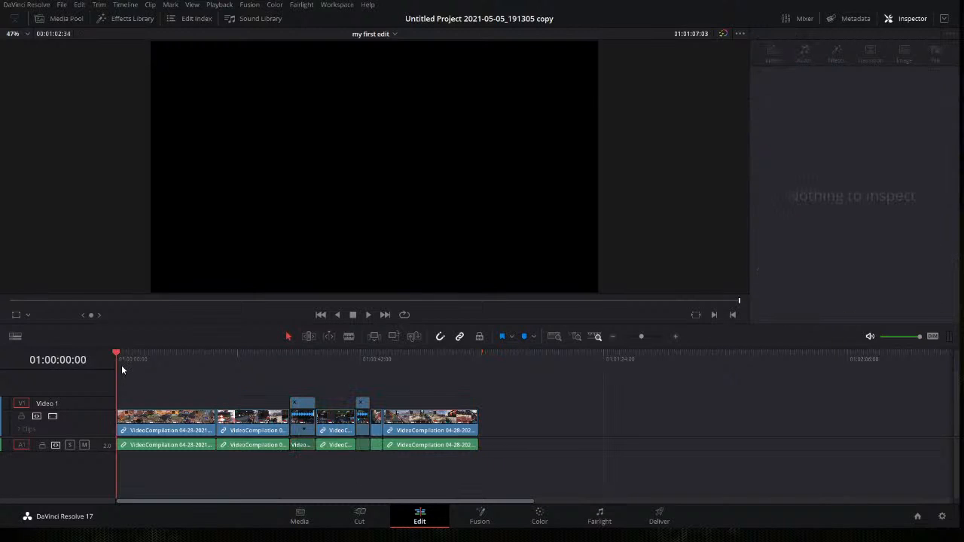
key("space")
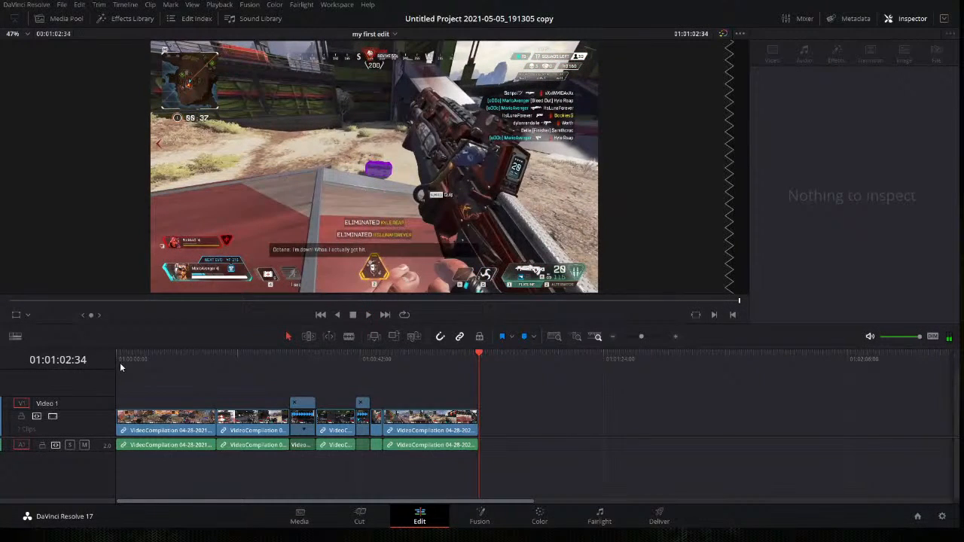
Place the playhead at 01:00:15:40, shortly before the first cut, and open the Effects Library
left_click(187, 361)
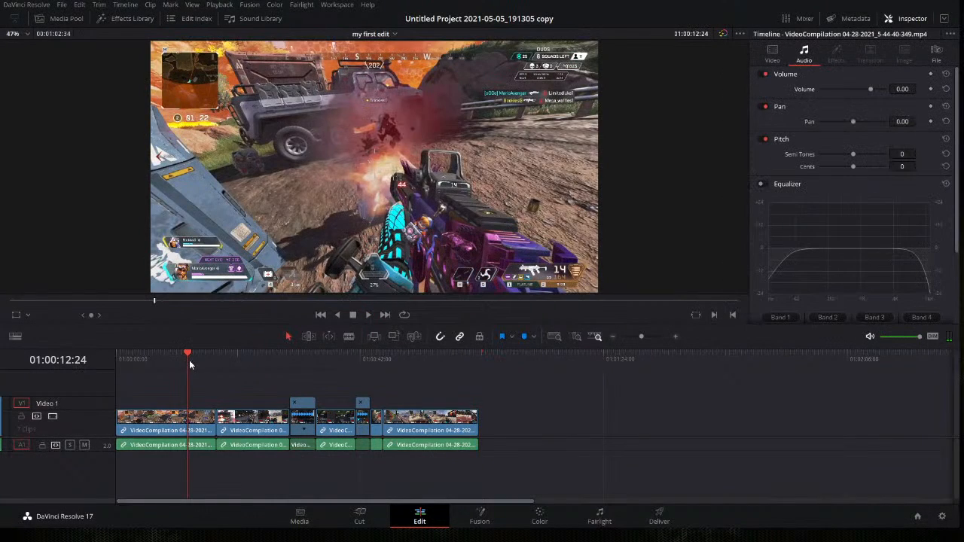
left_click_drag(195, 356, 207, 360)
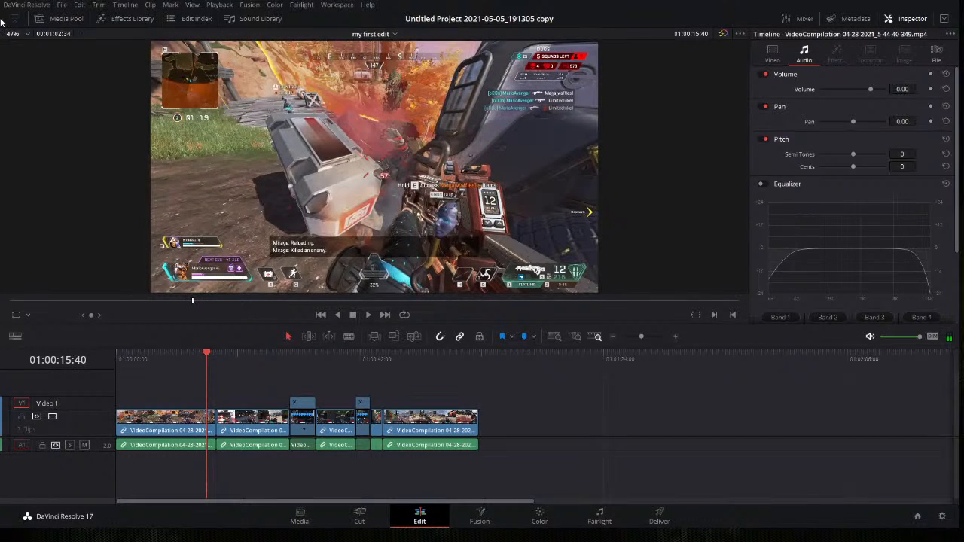
left_click(127, 19)
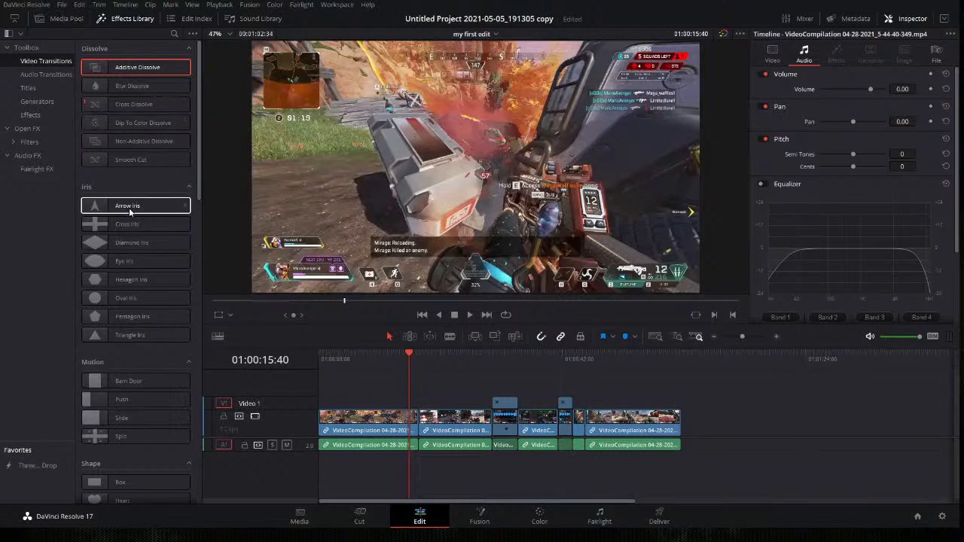
Browse the video transitions and apply Slide Right to the cut between the first and second clips
scroll(119, 392, "down", 3)
scroll(121, 402, "down", 9)
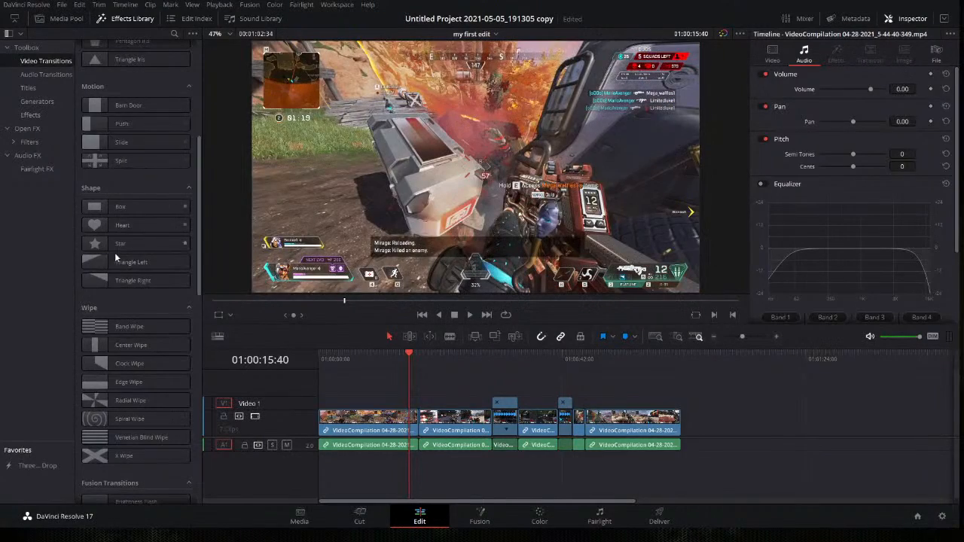
scroll(126, 300, "down", 10)
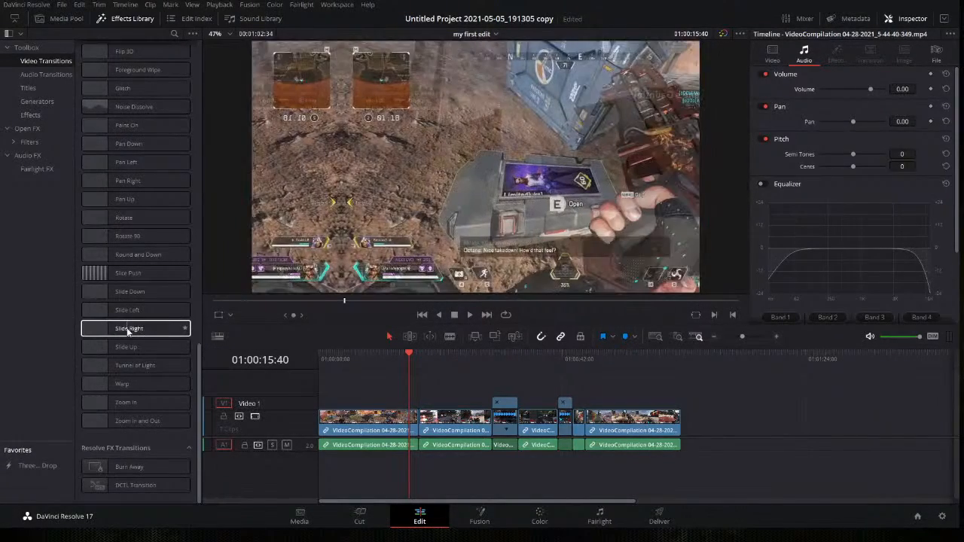
left_click_drag(132, 328, 214, 344)
left_click_drag(384, 409, 422, 427)
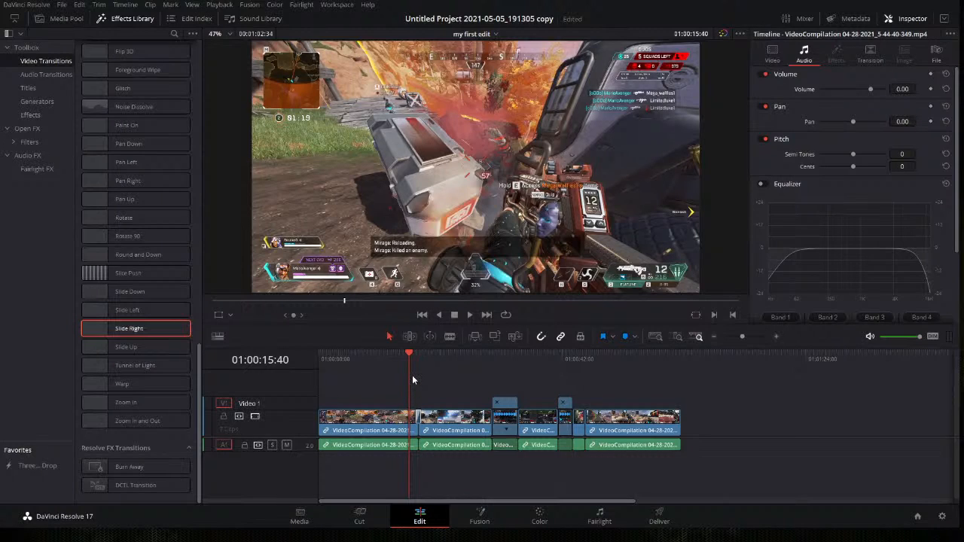
Lengthen the Slide Right transition to 1.4 seconds (84 frames) and play it back
scroll(419, 366, "up", 4)
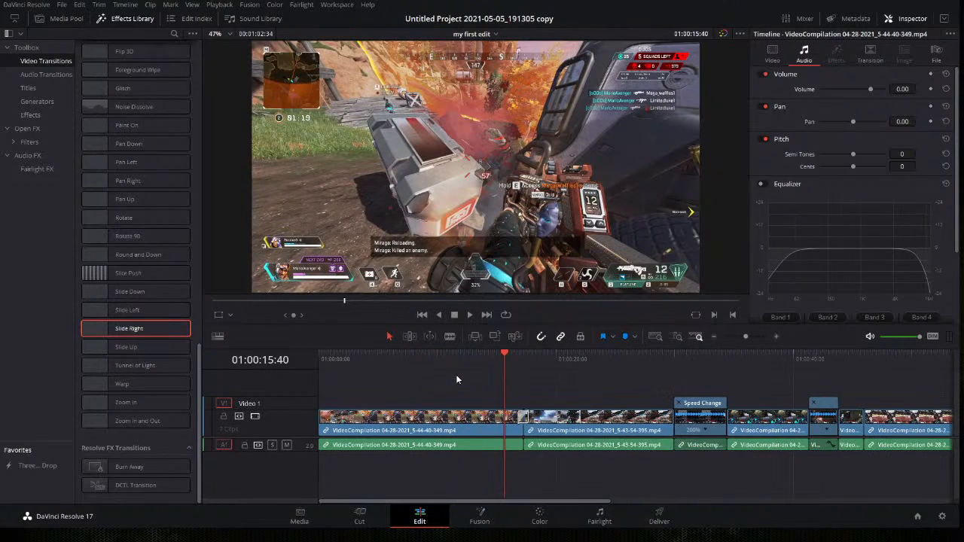
left_click(599, 419)
mouse_move(597, 417)
left_mouse_down()
mouse_move(572, 417)
mouse_move(595, 417)
left_mouse_up()
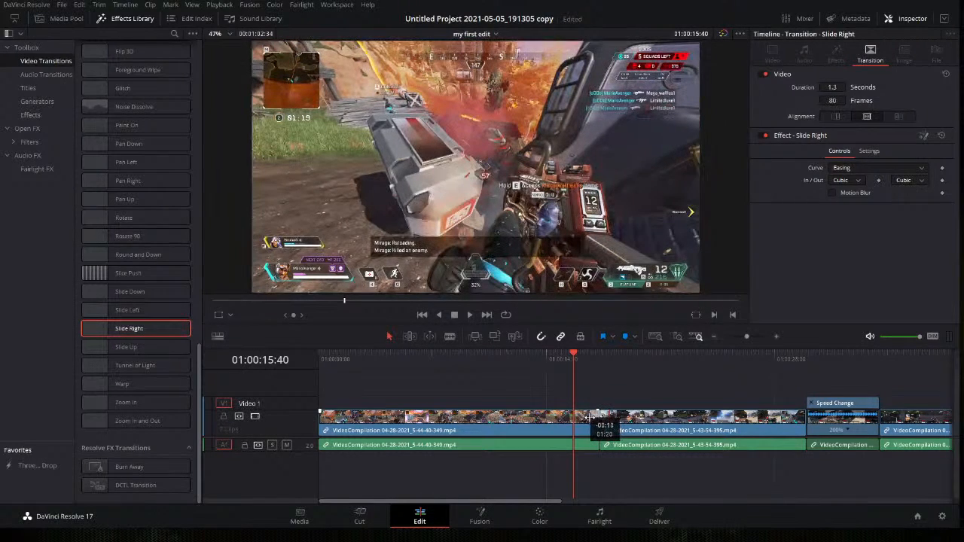
mouse_move(591, 416)
left_mouse_down()
mouse_move(575, 416)
mouse_move(589, 418)
left_mouse_up()
key("space")
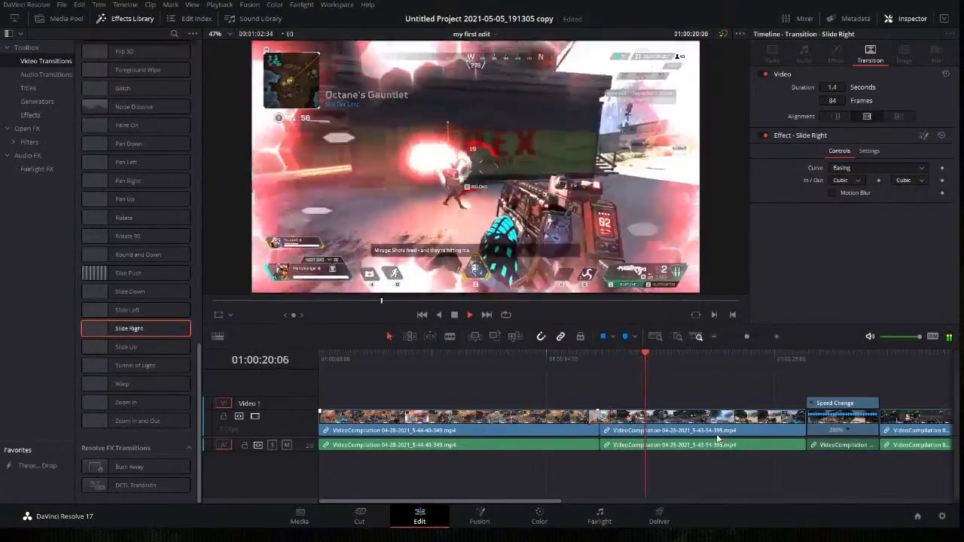
Add an Additive Dissolve transition to the cut before the last clip and play it back from 01:00:45:26
scroll(703, 445, "down", 3)
scroll(703, 443, "down", 1)
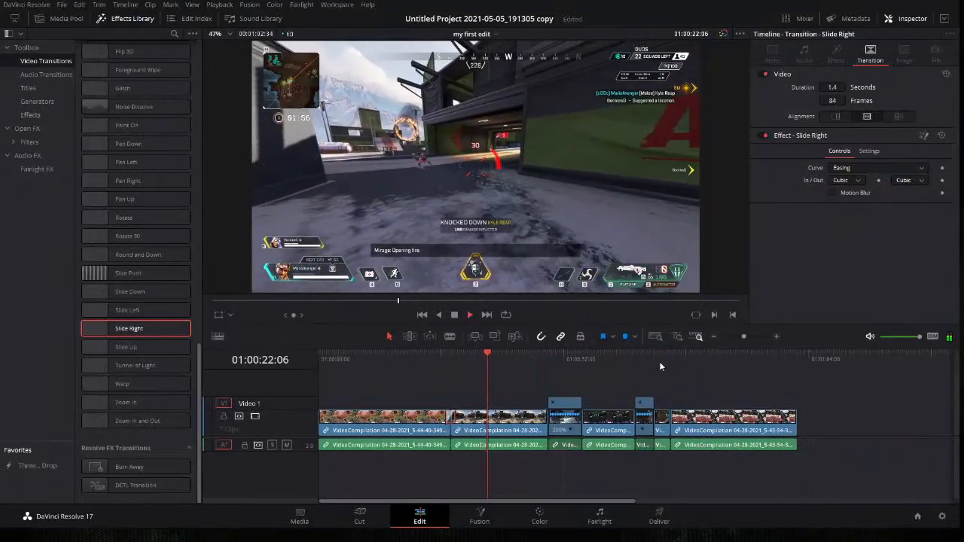
mouse_move(656, 363)
left_mouse_down()
mouse_move(645, 357)
mouse_move(662, 354)
left_mouse_up()
scroll(663, 354, "up", 3)
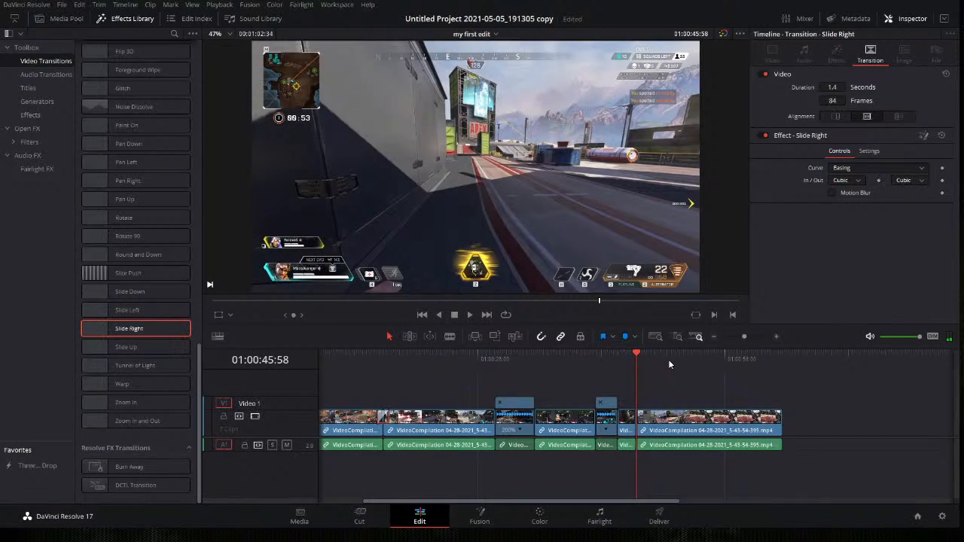
left_click(626, 355)
scroll(131, 127, "up", 10)
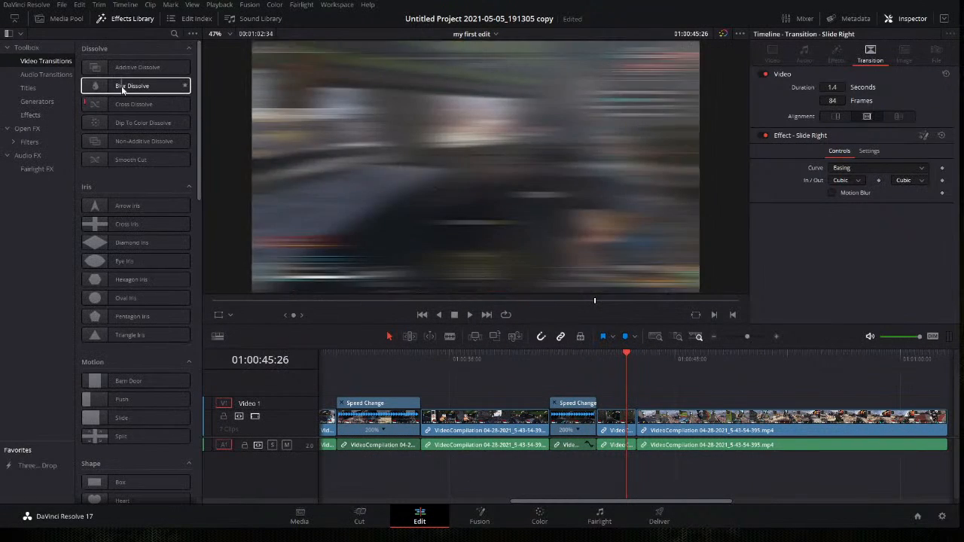
left_click_drag(135, 69, 634, 438)
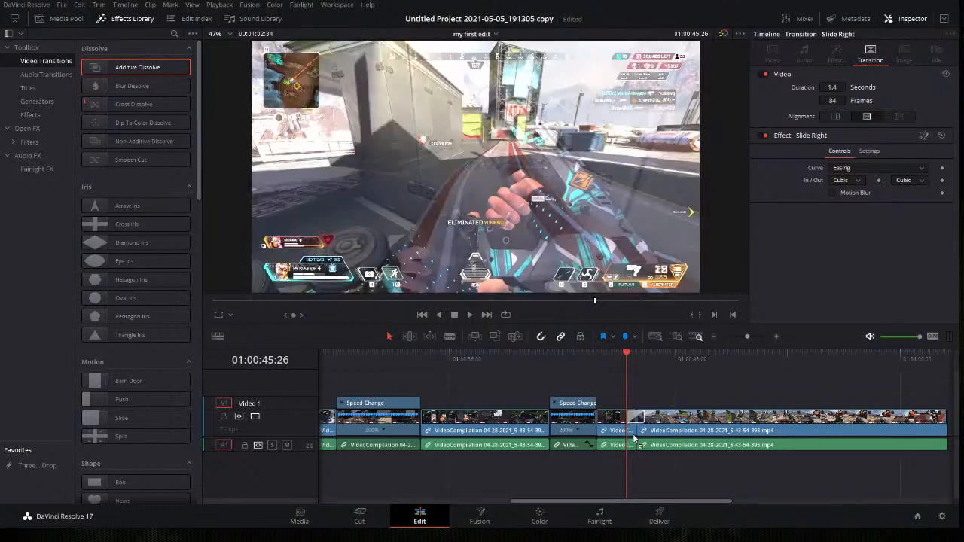
key("space")
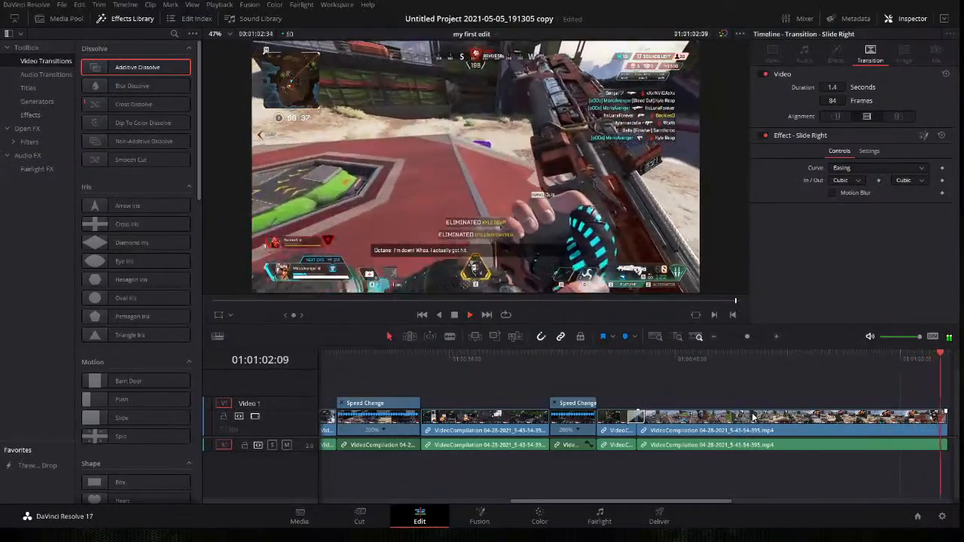
scroll(640, 485, "down", 5)
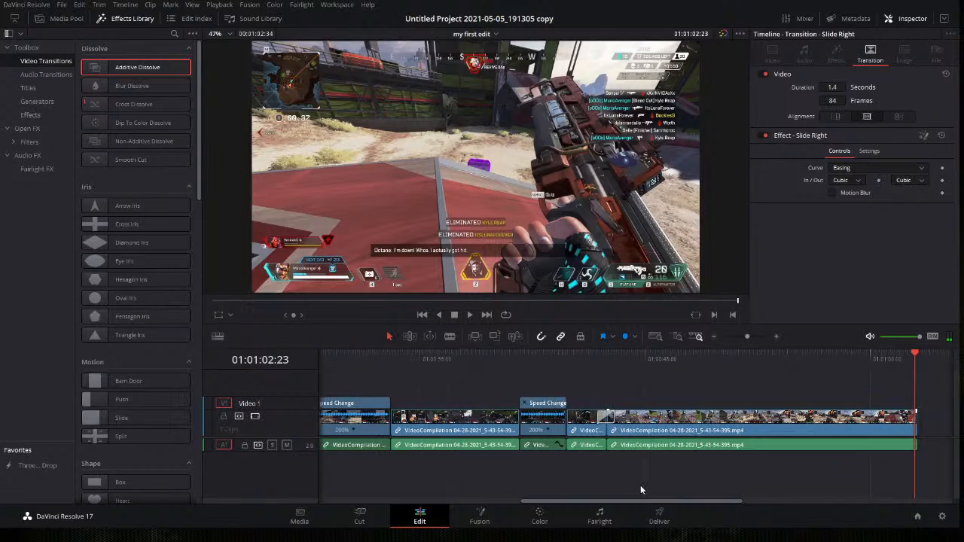
Add the music file ANTXRES - WITHOUT EMOTION (Official Music Video).mp3 to a second audio track, starting at the beginning of the timeline
scroll(639, 486, "down", 3)
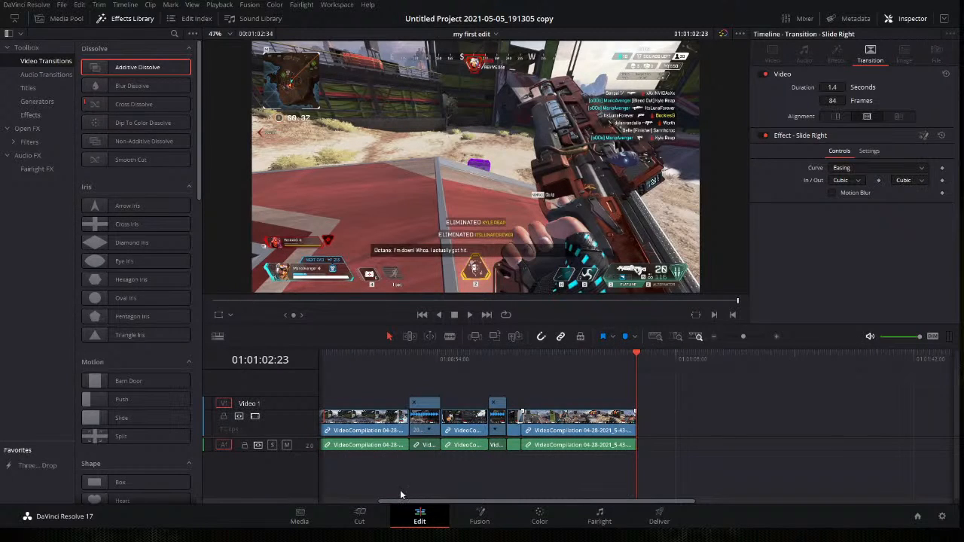
left_click_drag(406, 502, 288, 500)
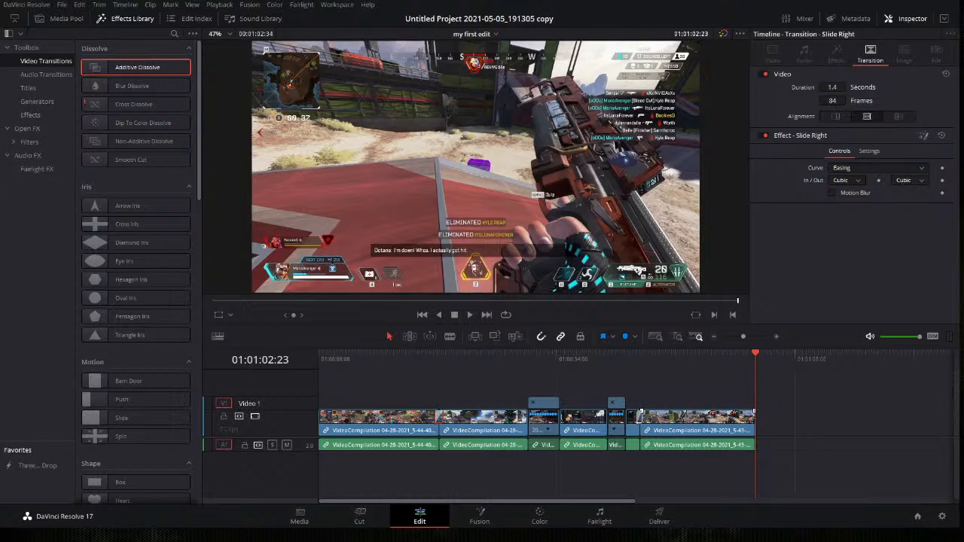
left_click_drag(528, 497, 320, 458)
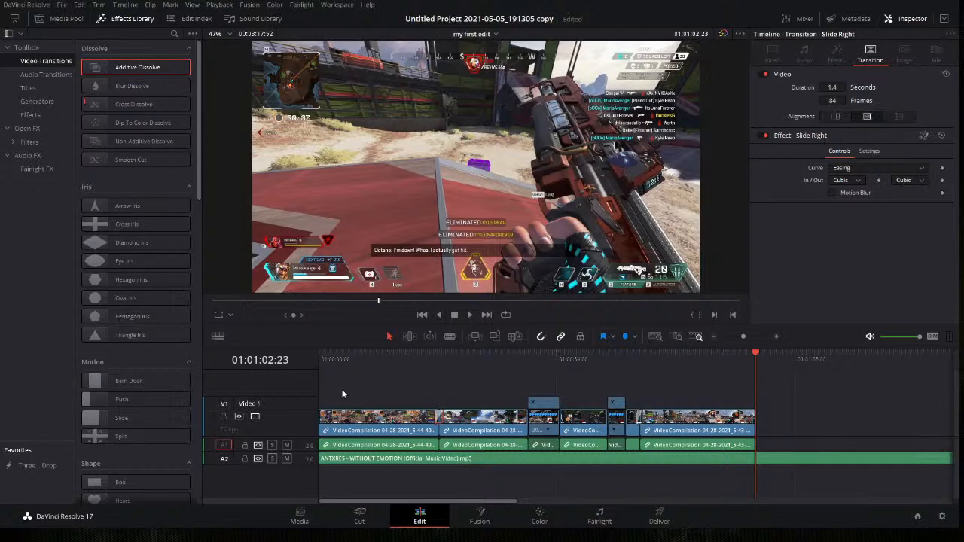
Try the music clip over the gameplay audio on track A1 and return it to track A2
left_click(335, 463)
left_click_drag(336, 464, 337, 452)
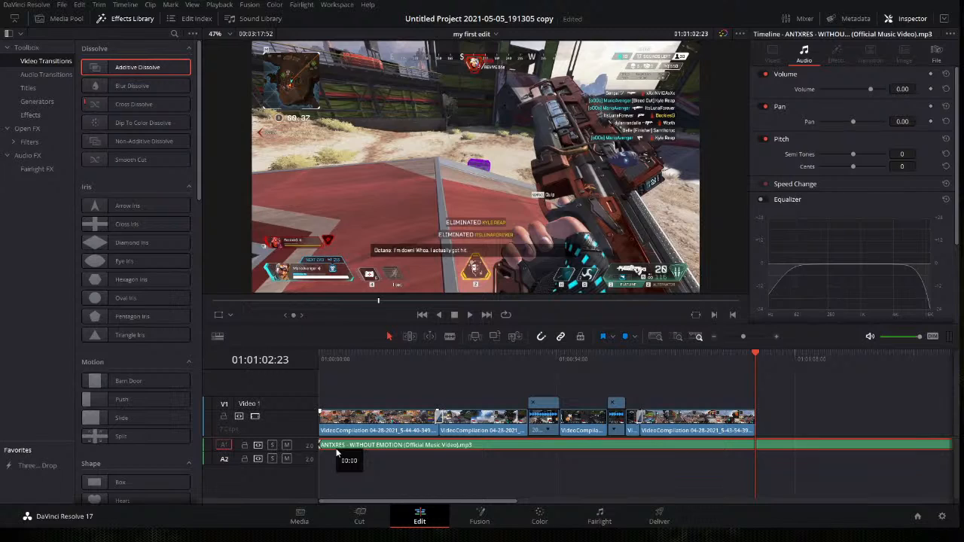
left_click_drag(335, 453, 337, 460)
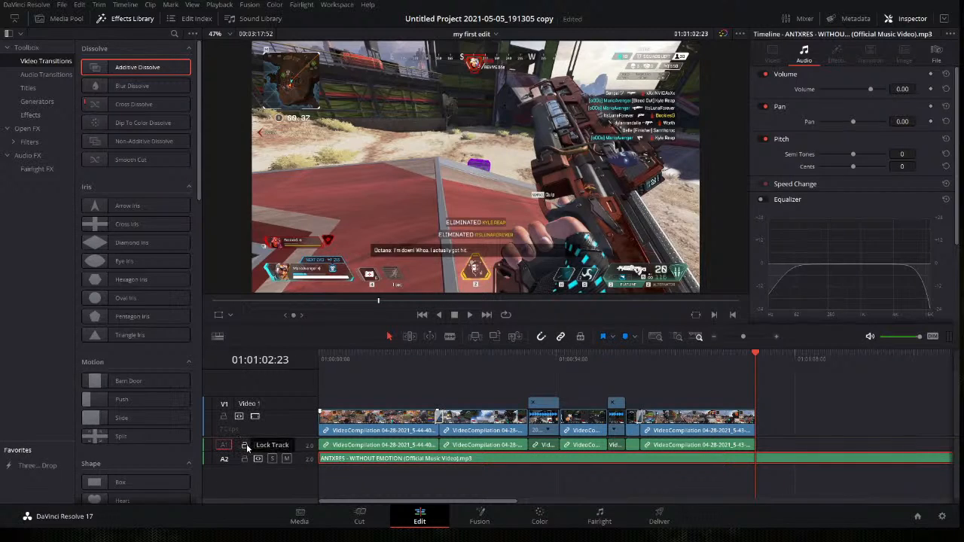
Lock the gameplay tracks A1 and V1 so that only the music on A2 can be edited
left_click(244, 445)
left_click(223, 415)
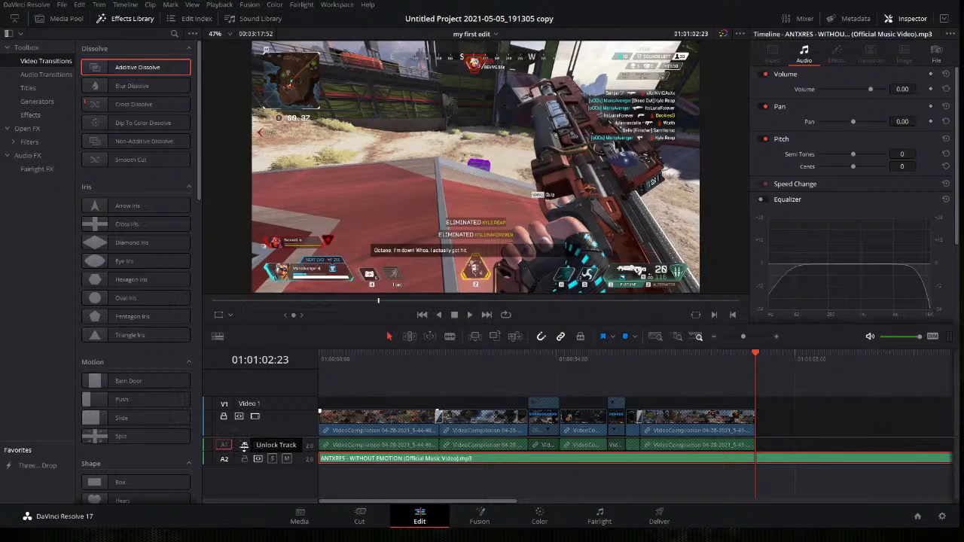
mouse_move(409, 461)
left_mouse_down()
mouse_move(405, 448)
mouse_move(408, 458)
left_mouse_up()
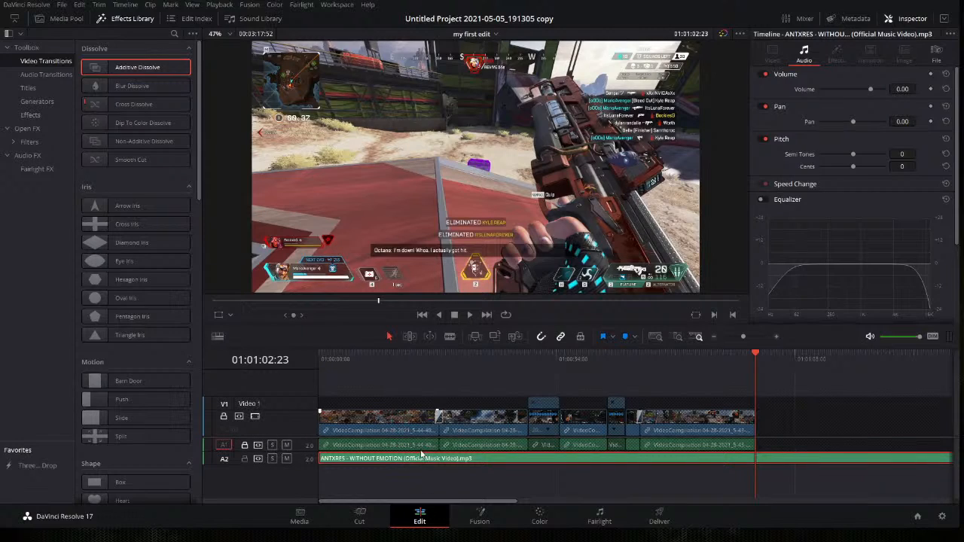
Play the edit with the music from the beginning, and again from around 01:00:34:00
left_click(322, 357)
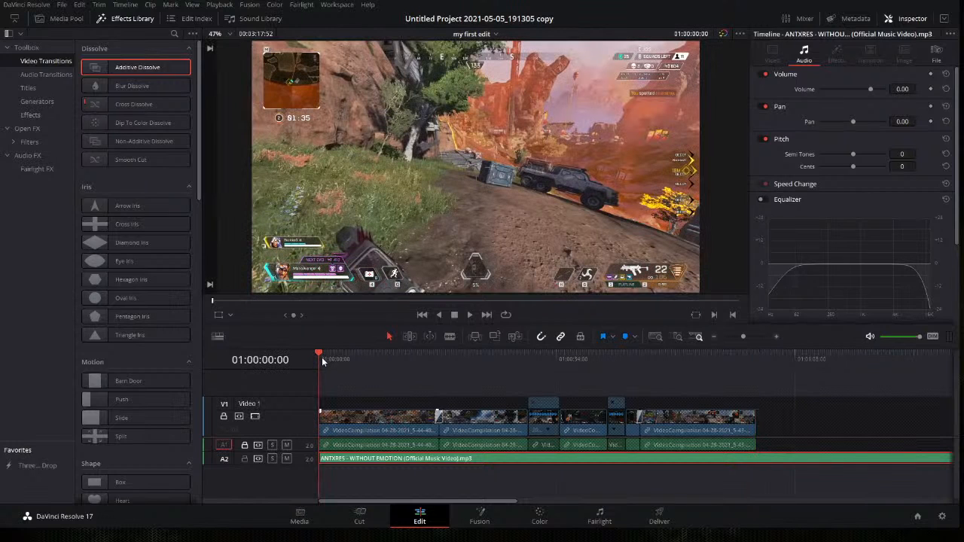
key("space")
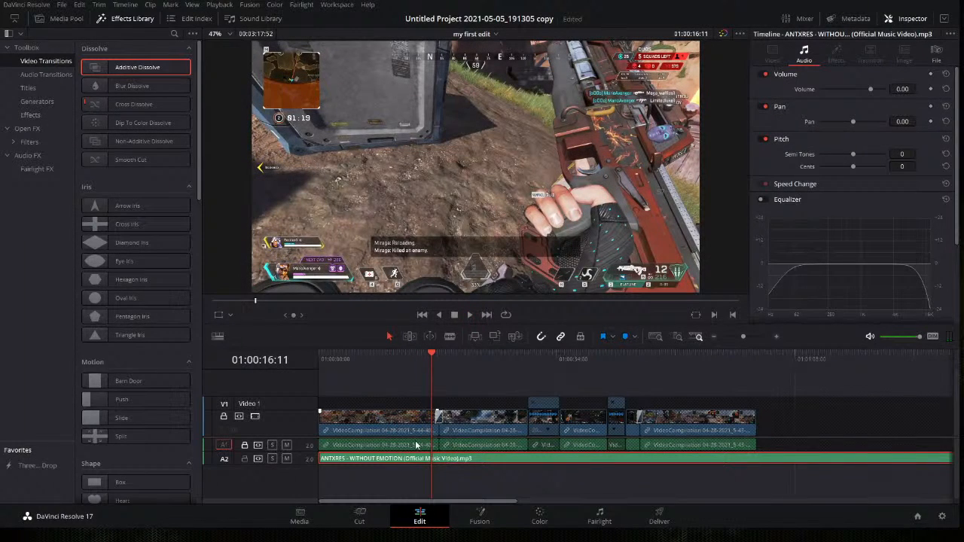
left_click_drag(492, 361, 564, 358)
key("space")
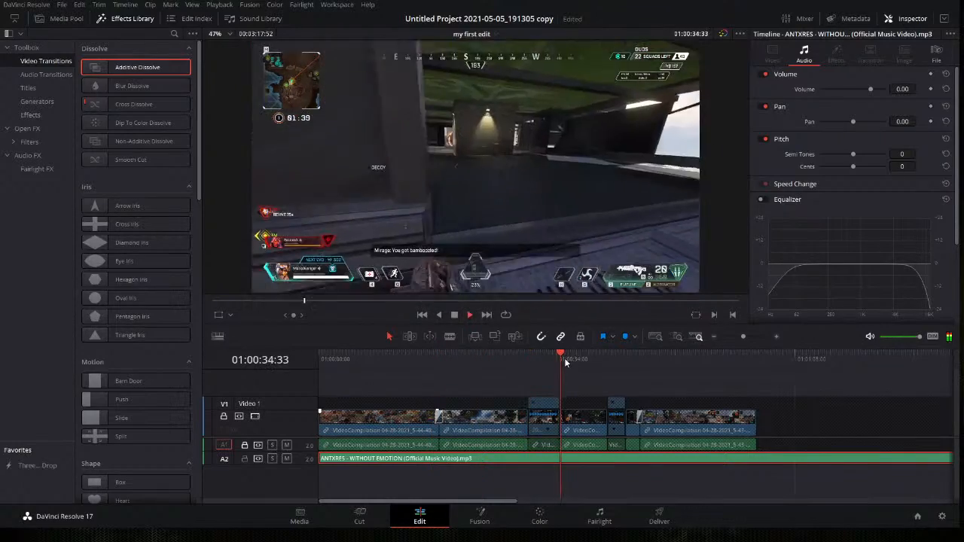
Split the music at 01:00:24:12 and delete the part before it, closing the gap so the rest starts the timeline
left_click(526, 358)
left_click(498, 359)
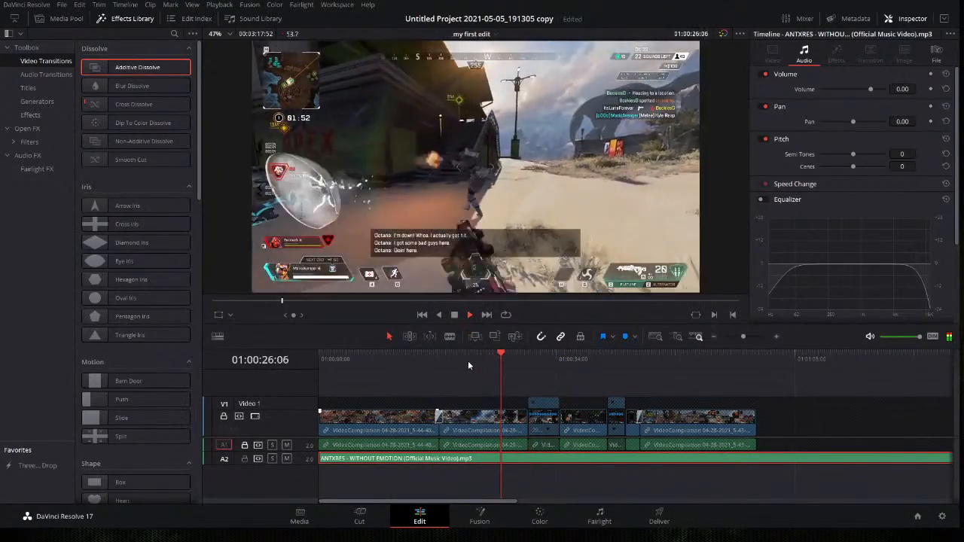
left_click(467, 361)
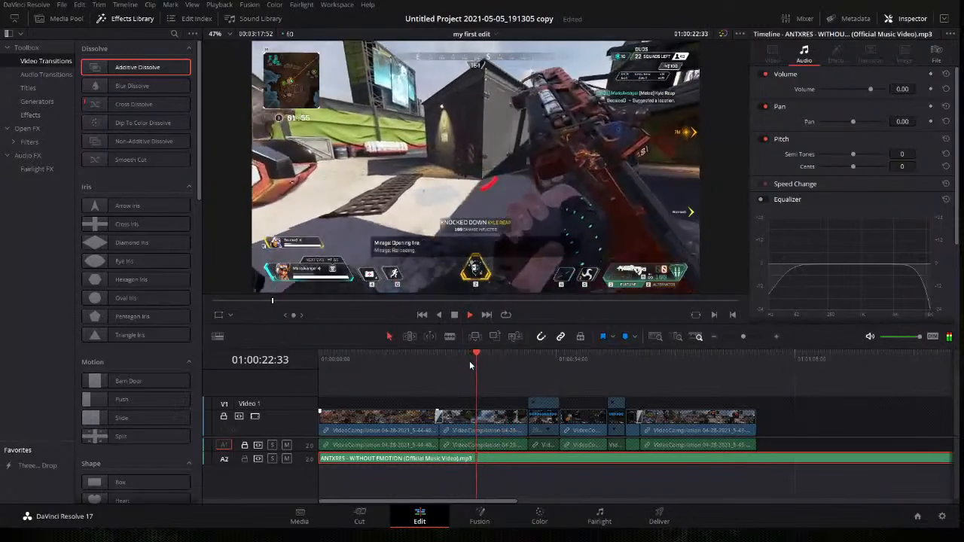
key("space")
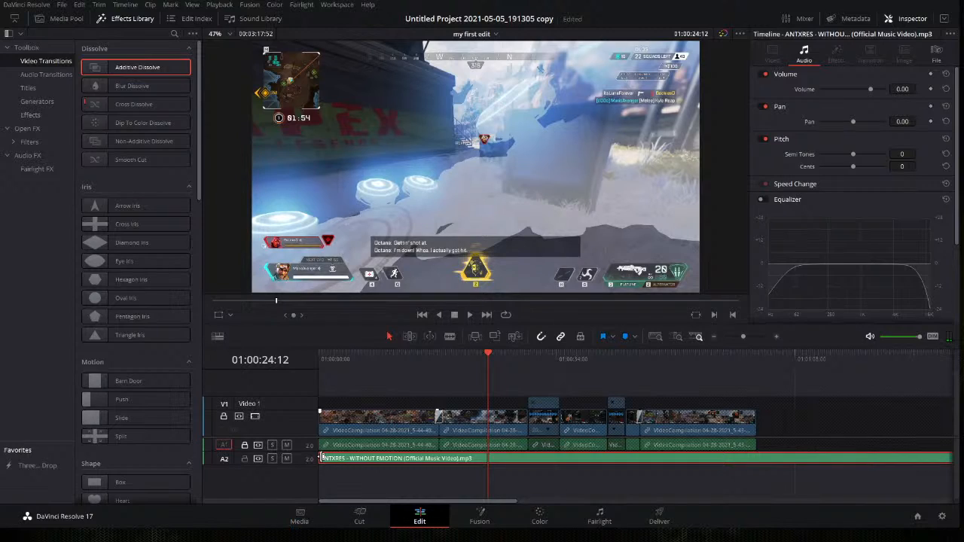
key("ctrl+b")
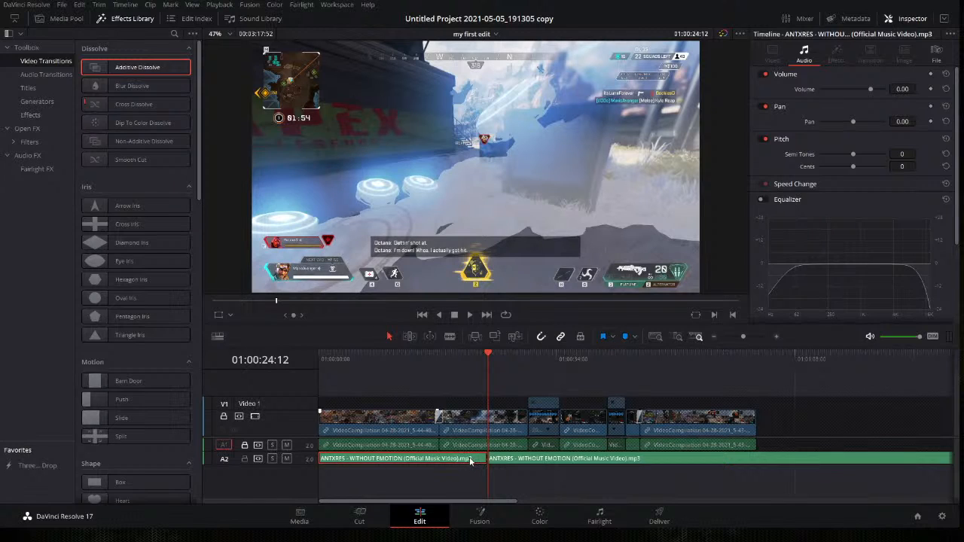
key("ctrl+z")
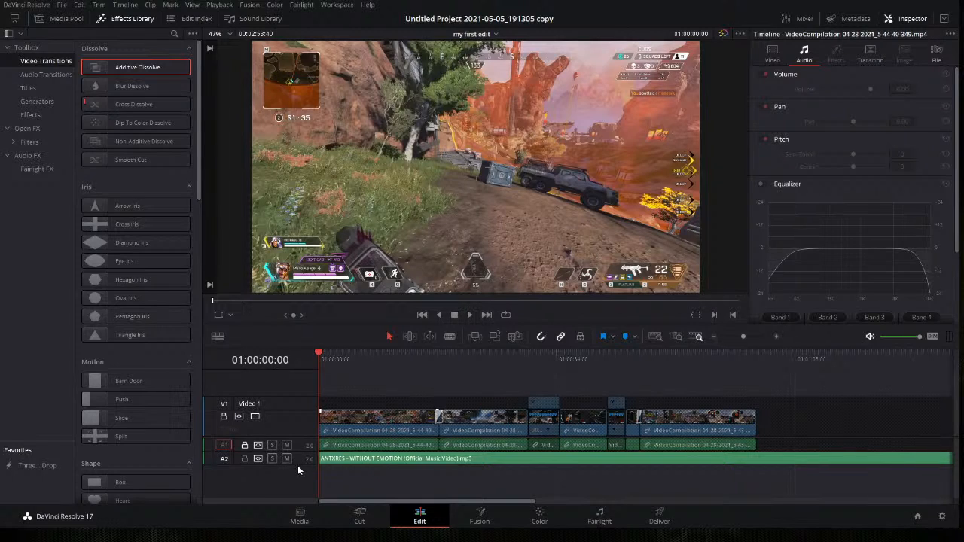
Enlarge track A2 to show the waveform, trim about 20 frames off the music's start and play the edit through
left_click_drag(296, 464, 298, 493)
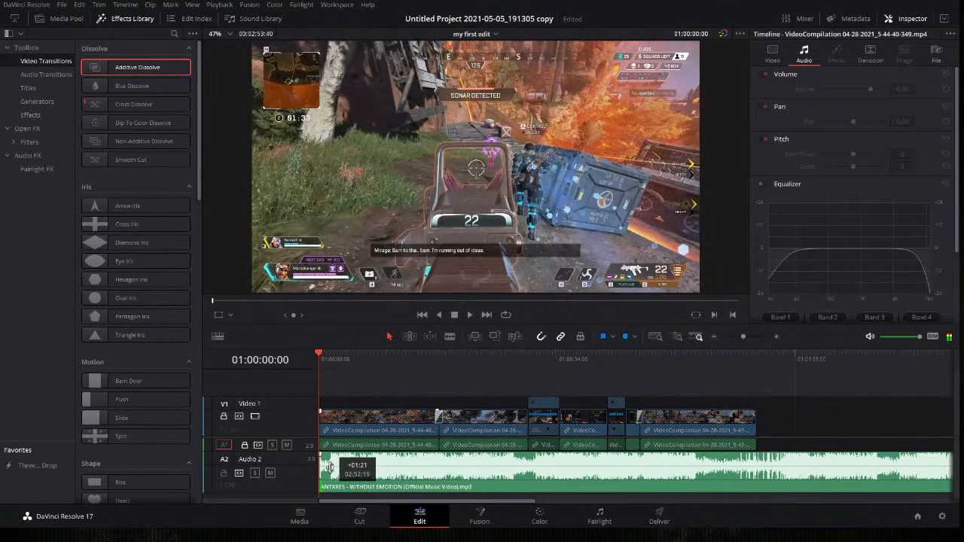
scroll(352, 381, "up", 6)
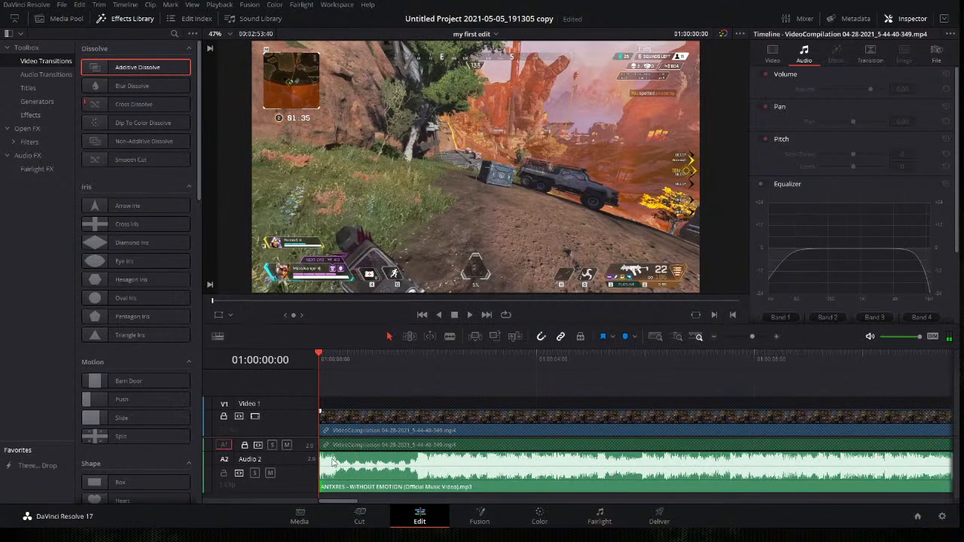
left_click_drag(320, 468, 371, 470)
key("space")
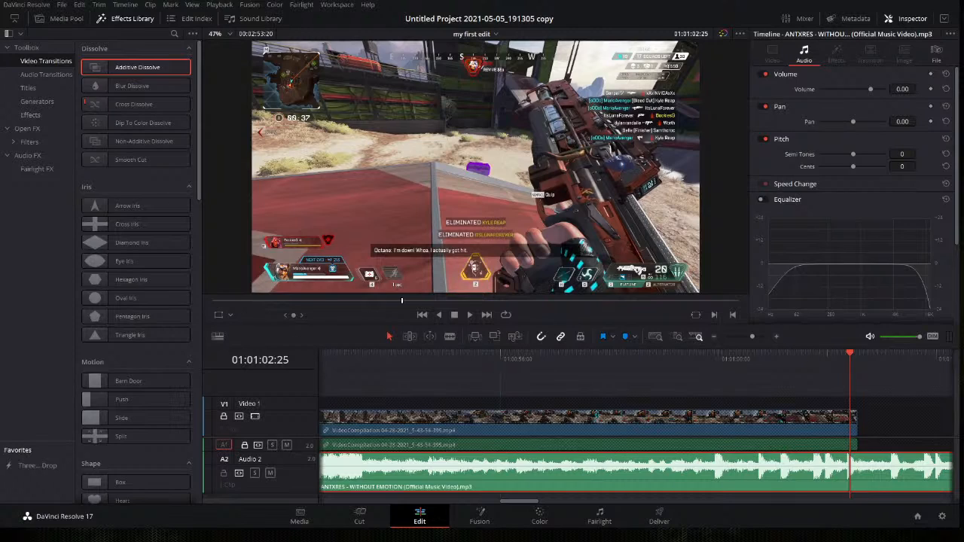
Close the Effects Library and unlock tracks A1 and V1
left_click(132, 18)
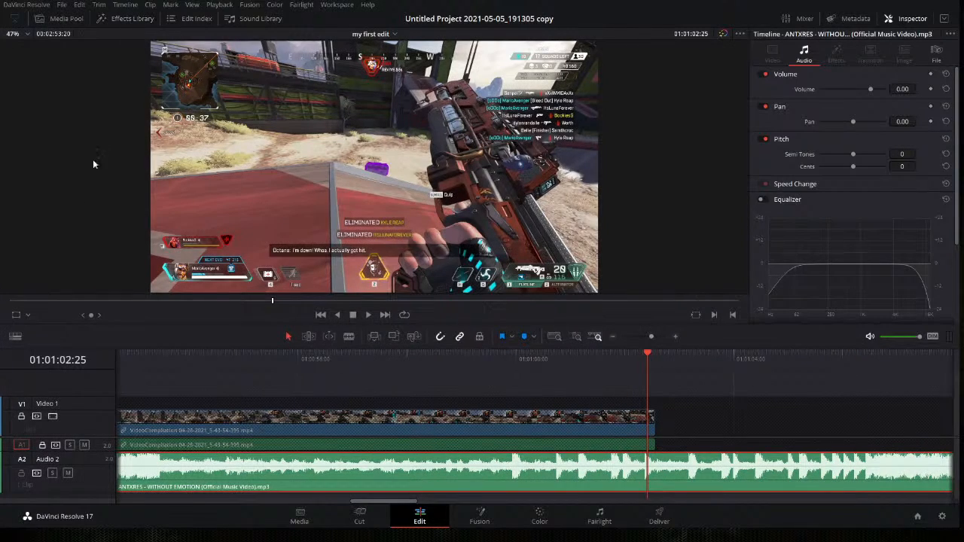
left_click(42, 445)
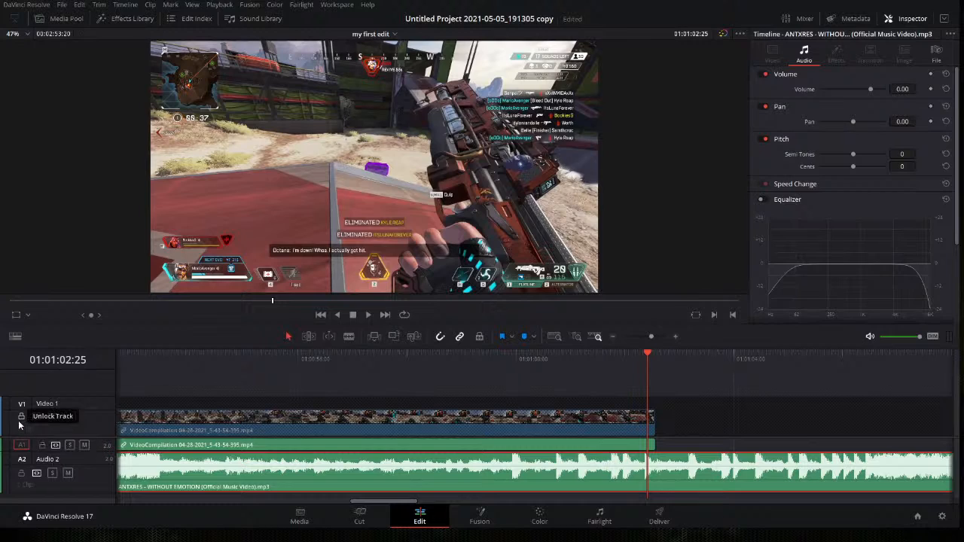
left_click(21, 419)
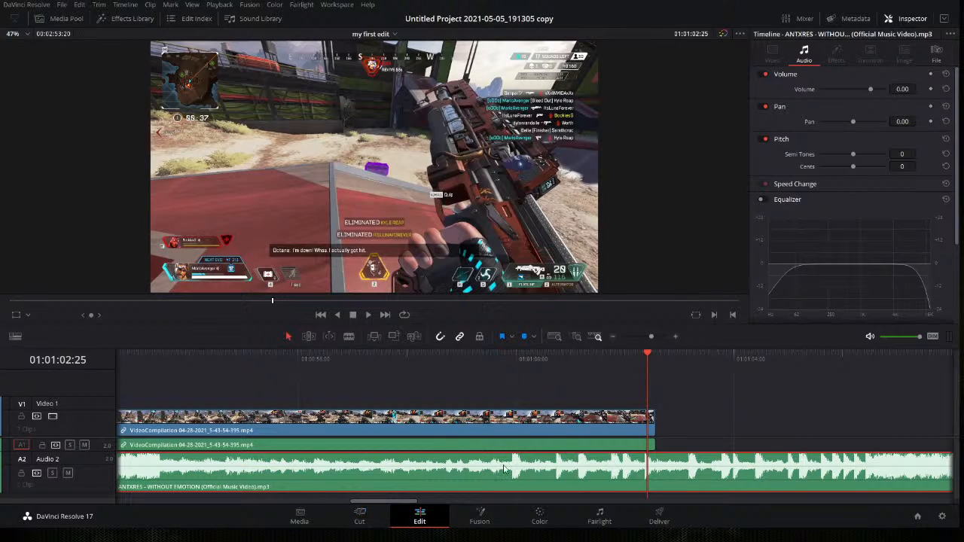
Set the volume to 8 on the 5-43-54-395 gameplay clips after the first cut, one clip at a time
left_click_drag(692, 428, 0, 432)
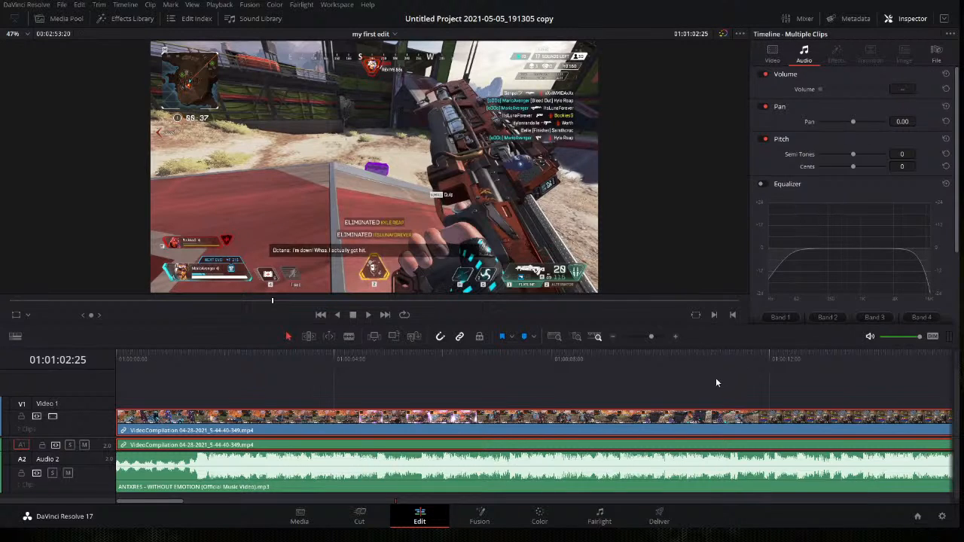
left_click(334, 392)
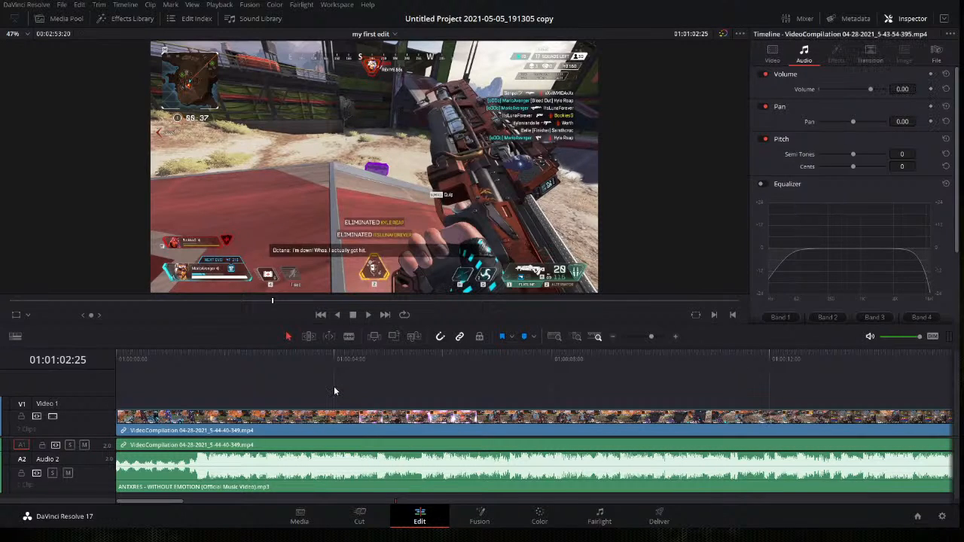
scroll(335, 388, "down", 5)
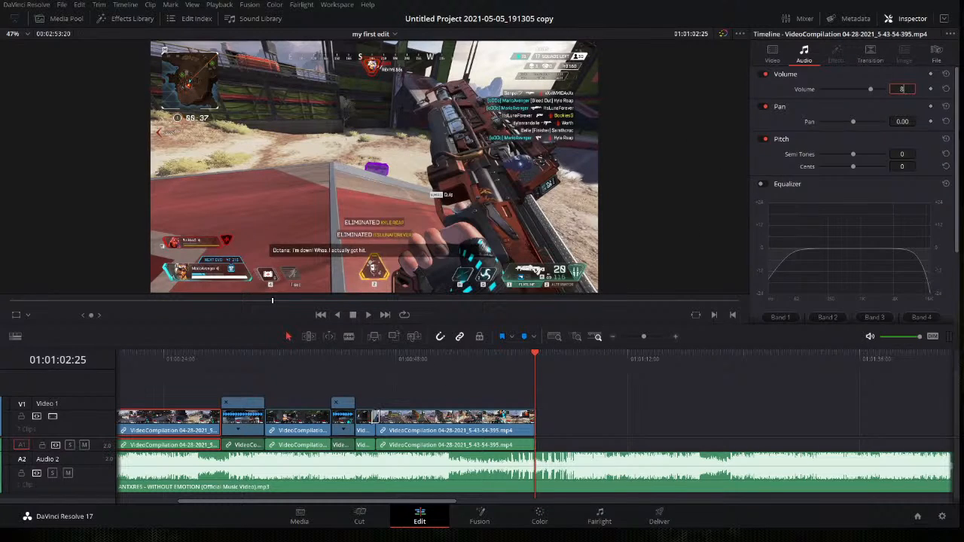
left_click_drag(584, 438, 262, 407)
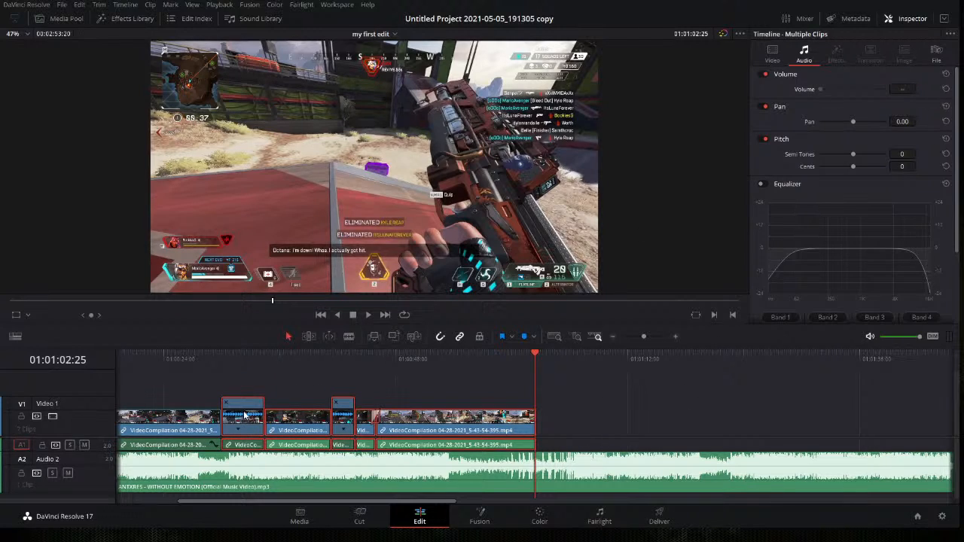
left_click(245, 414)
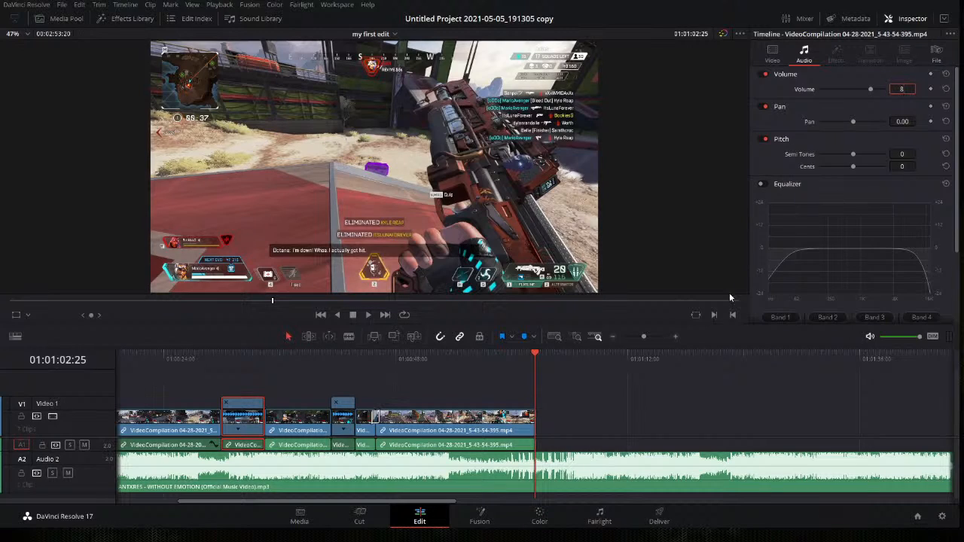
left_click(294, 431)
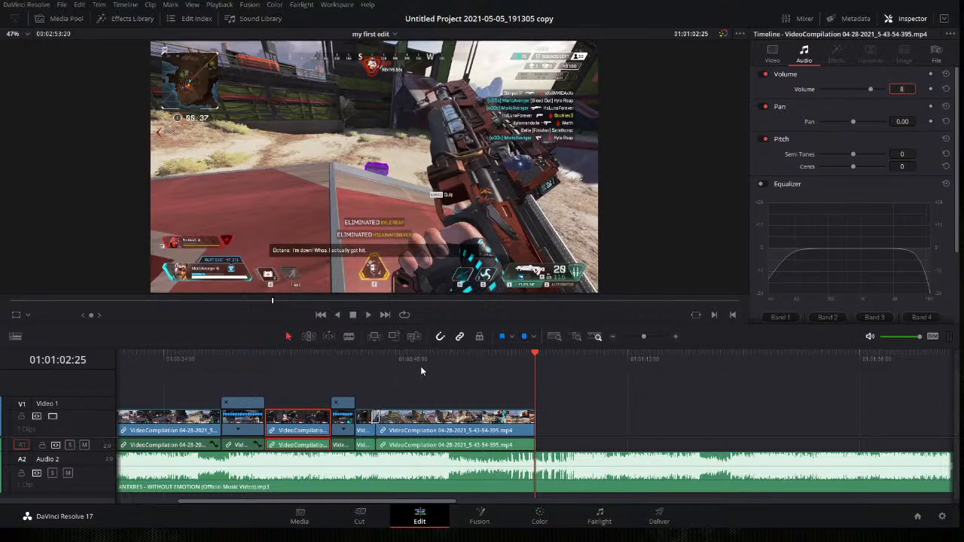
left_click(363, 386)
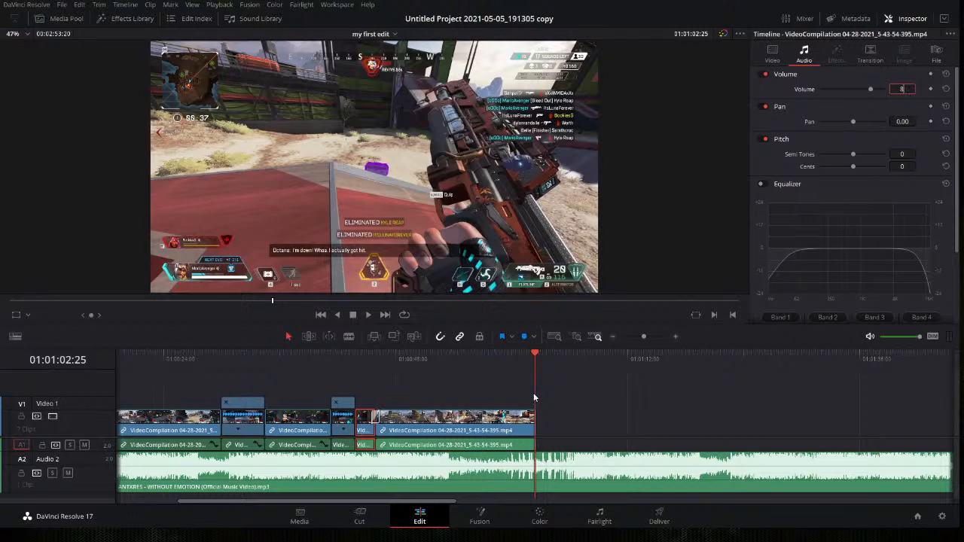
left_click(486, 416)
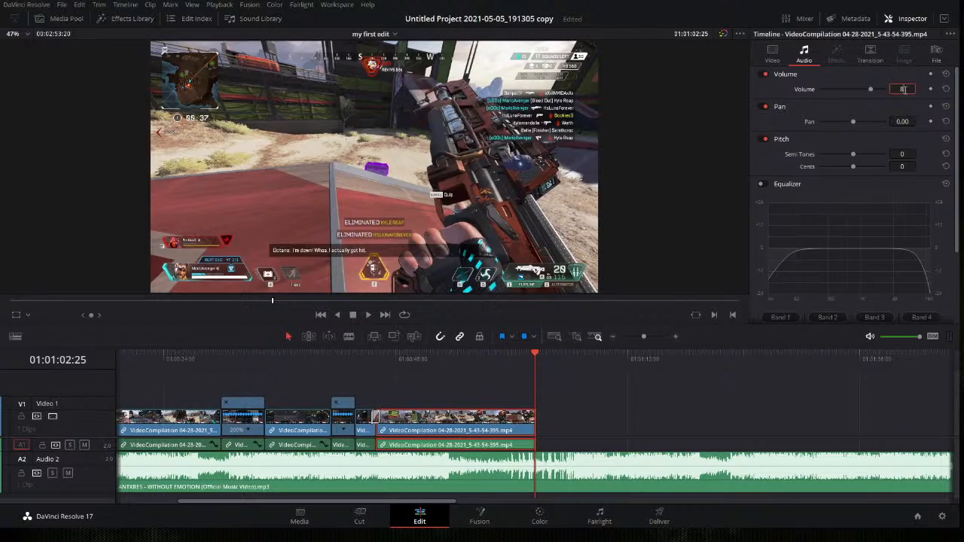
type("8")
left_click(696, 422)
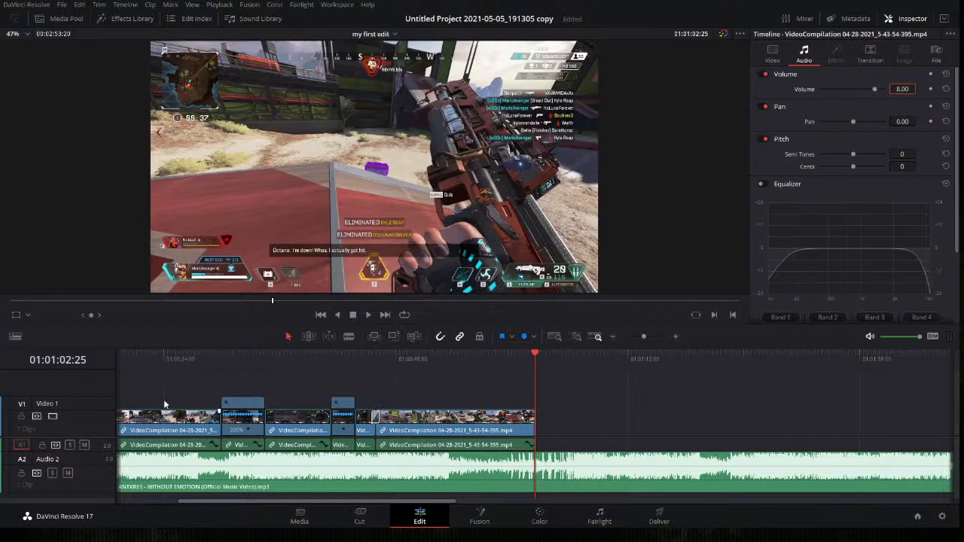
Play the edit from the start of the second gameplay clip to the end to check the game audio against the music
left_click(118, 360)
key("space")
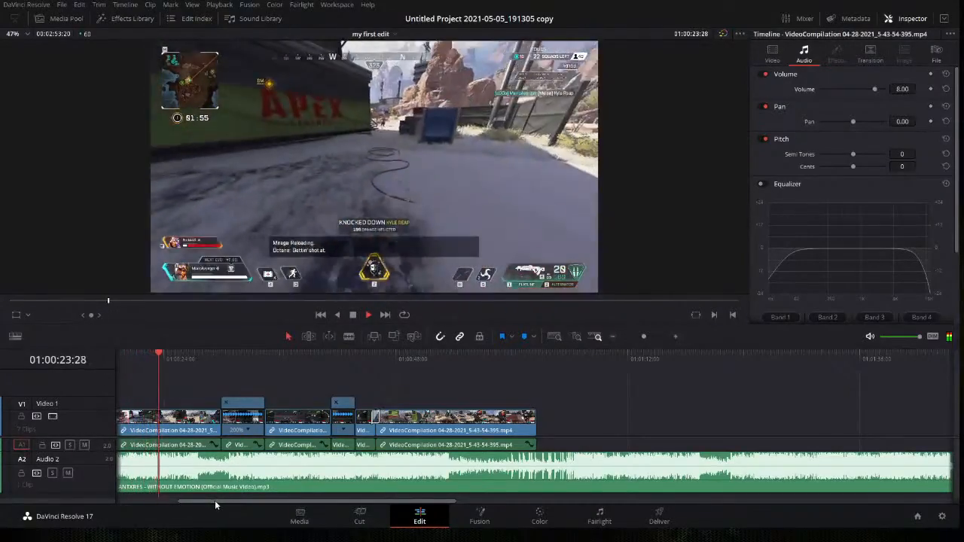
left_click_drag(215, 500, 165, 502)
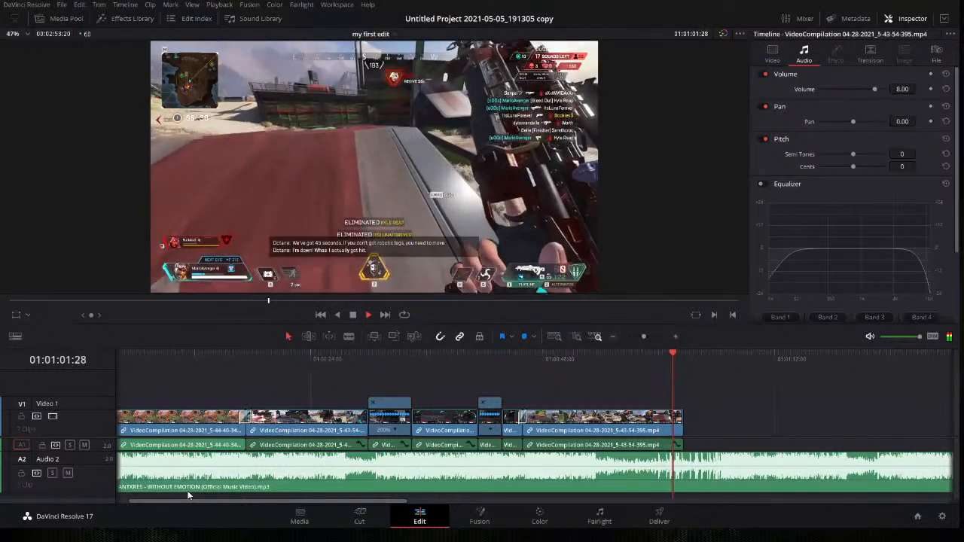
key("space")
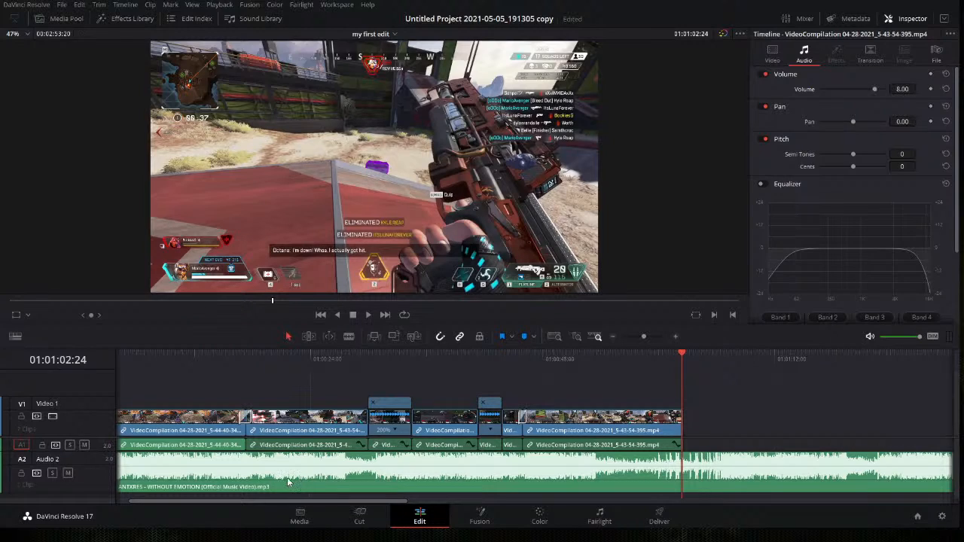
Switch to the Fairlight page, activate dynamics processing on the Audio 2 music track and play the edit to check its levels
left_click(599, 519)
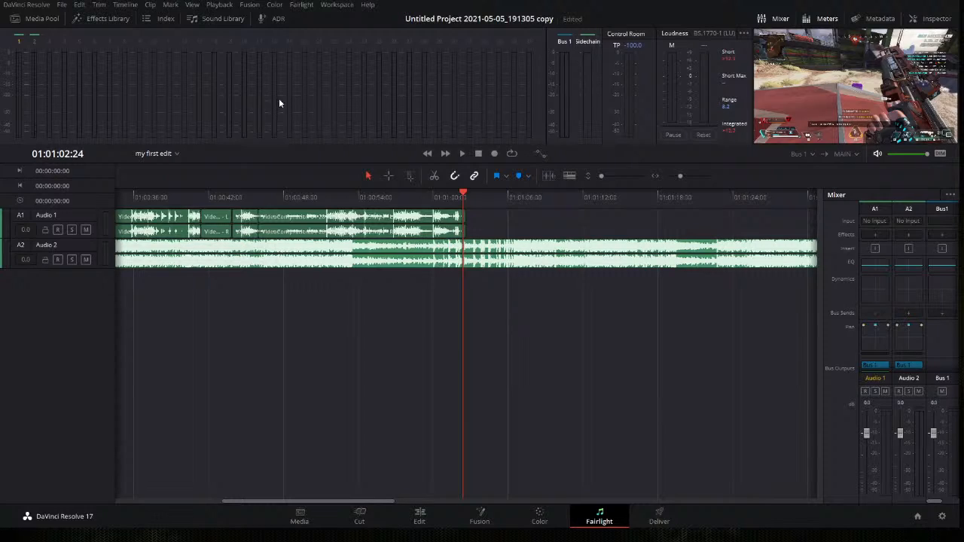
left_click(909, 268)
left_click_drag(143, 198, 91, 203)
key("space")
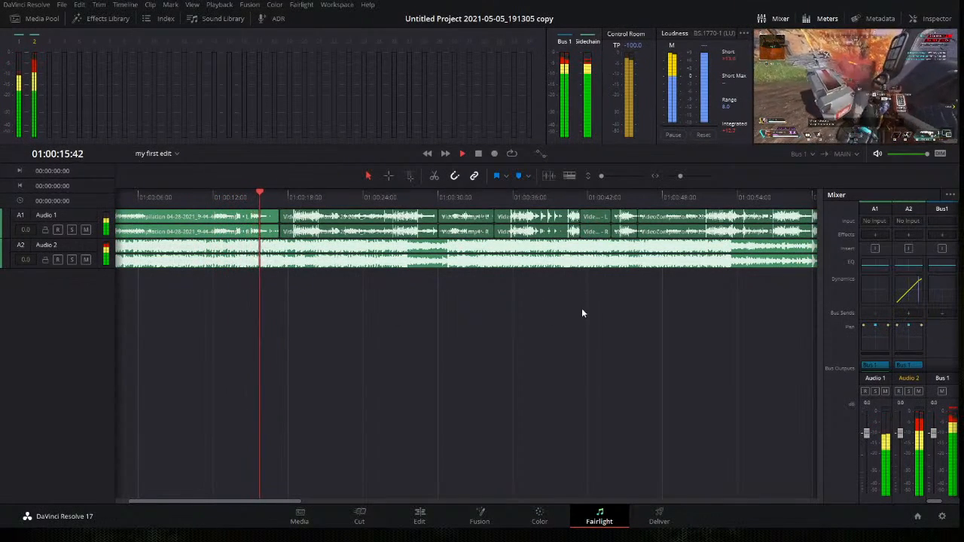
Replay sections of the edit from around the first cut to check the Audio 1 and Audio 2 levels on the Fairlight meters
key("space")
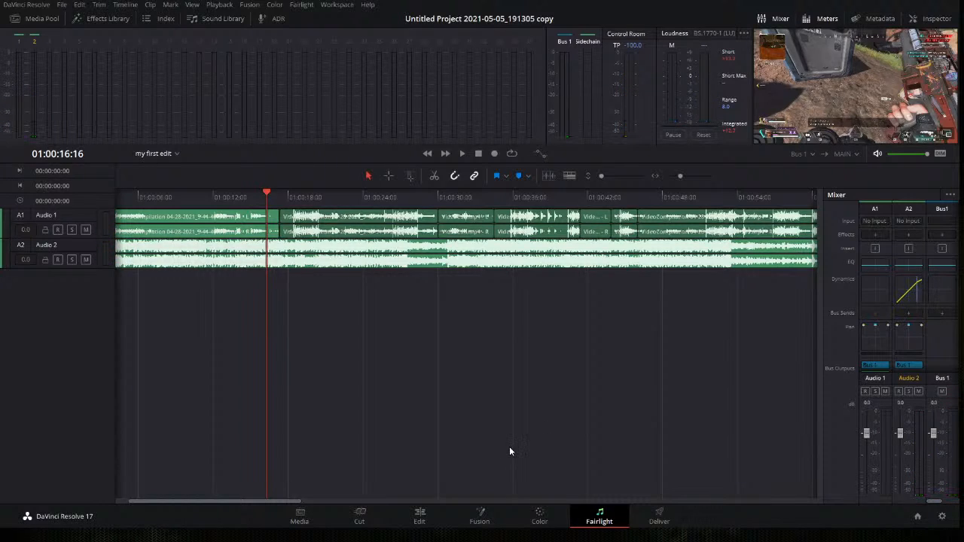
left_click_drag(299, 197, 291, 197)
key("space")
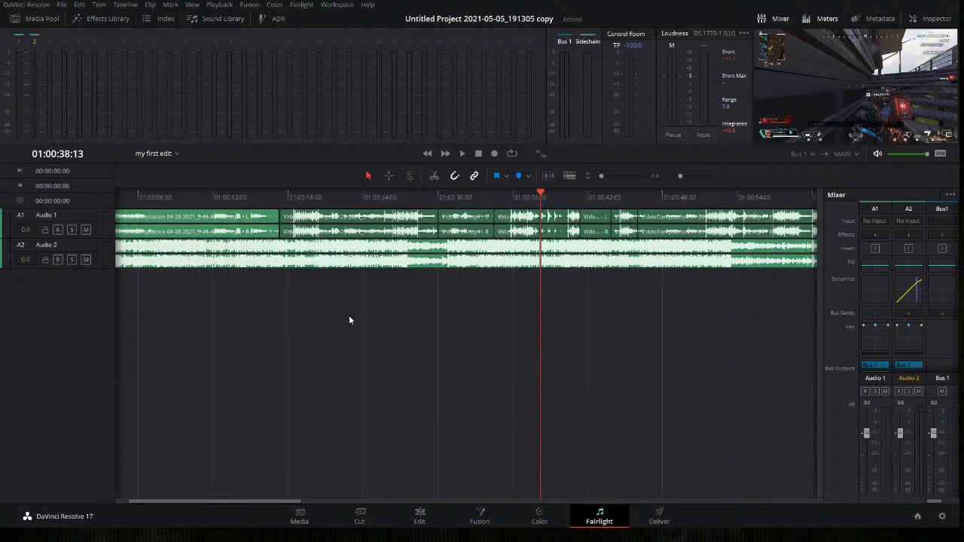
left_click(205, 195)
key("space")
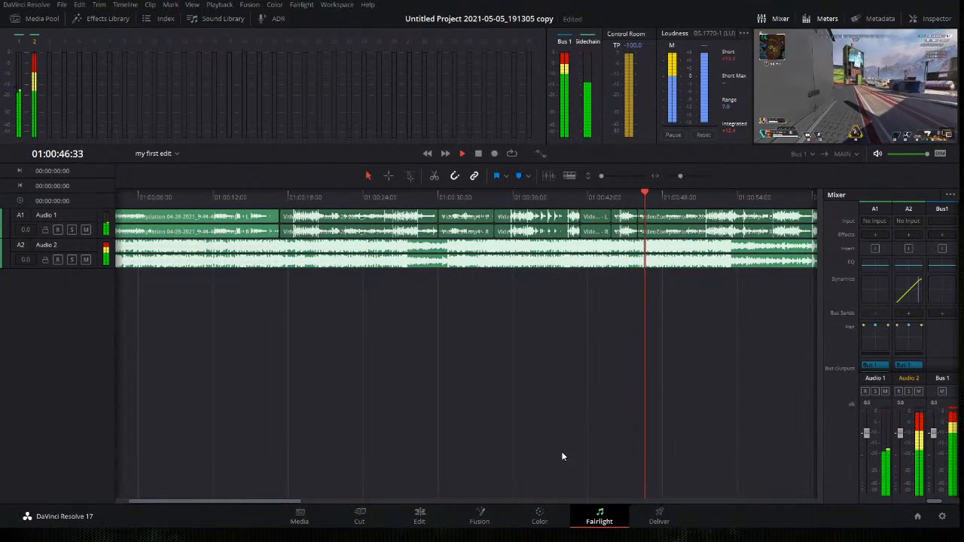
key("space")
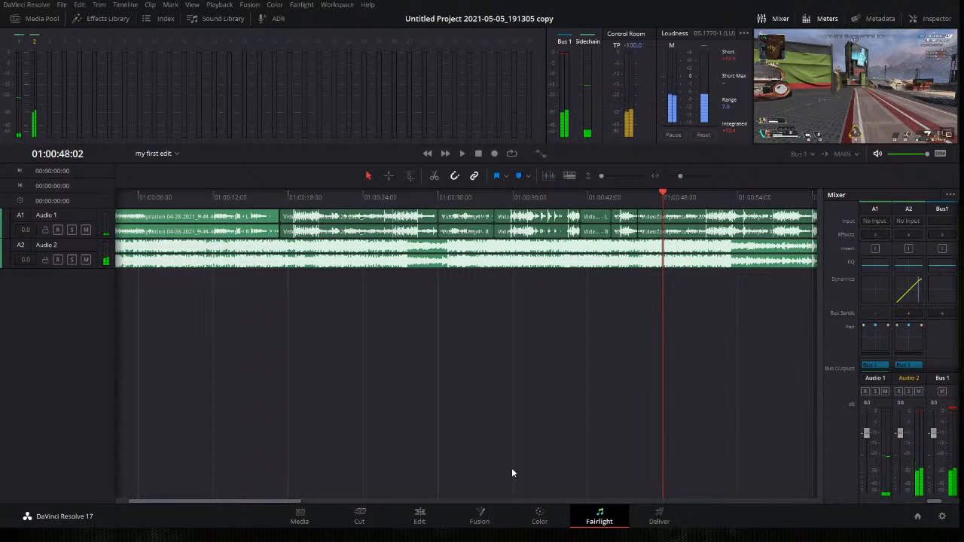
Return to the Edit page with the playhead at the timeline start, and enlarge the viewer with the Inspector closed
left_click(419, 518)
left_click(125, 360)
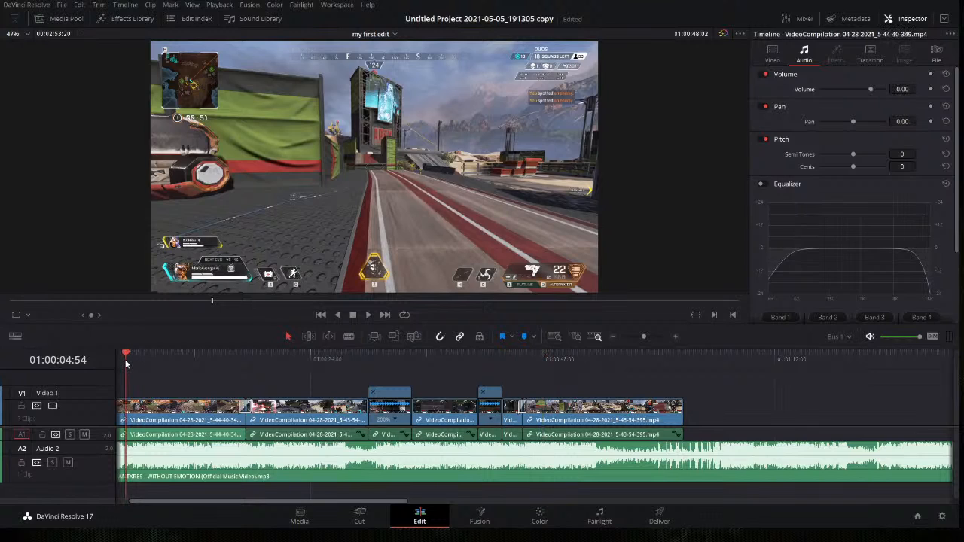
left_click(114, 360)
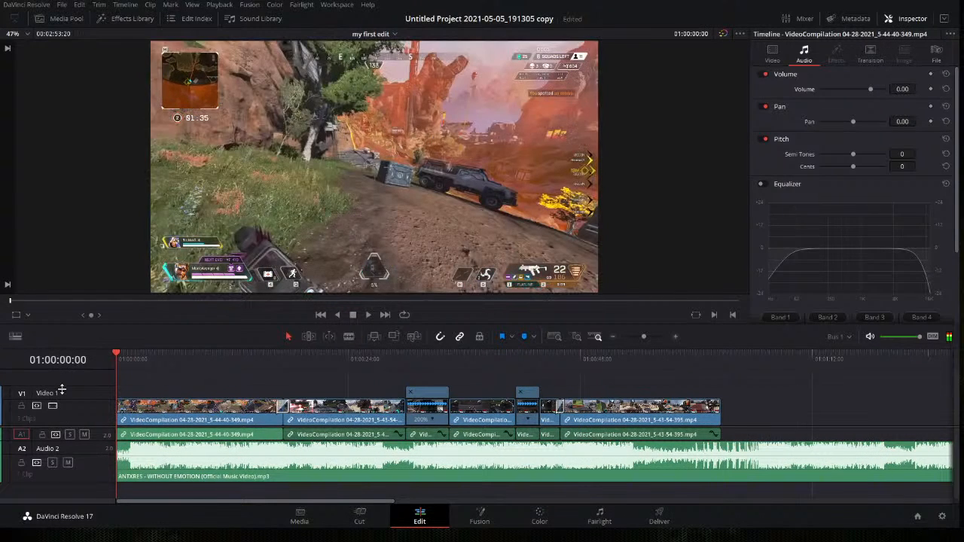
left_click(910, 17)
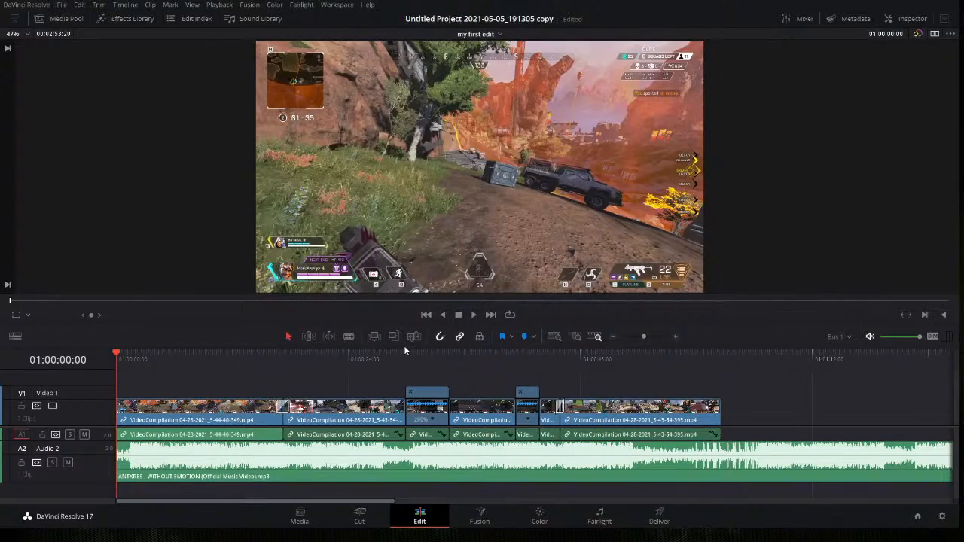
left_click_drag(407, 347, 409, 407)
Play the whole edit from the start to just past the last gameplay clip to review the finished video and audio
key("space")
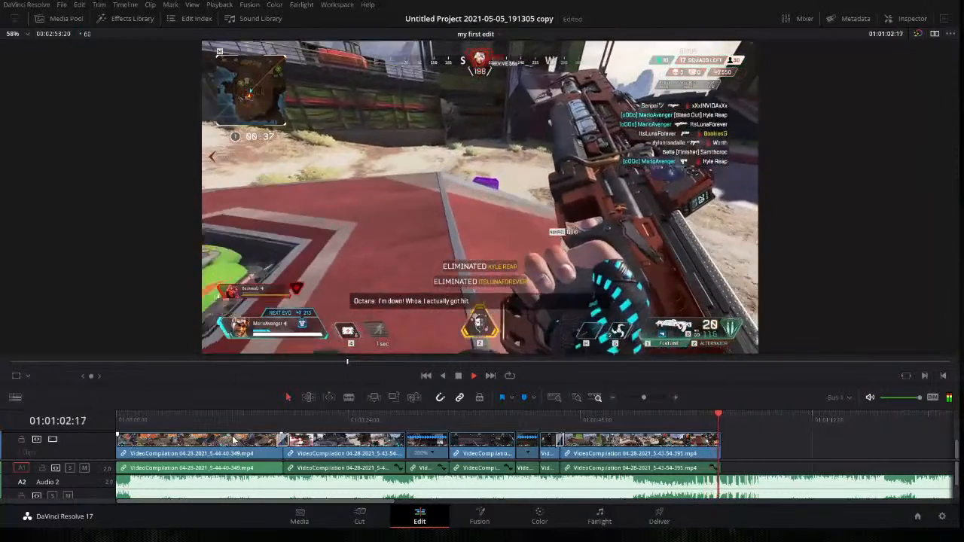
key("space")
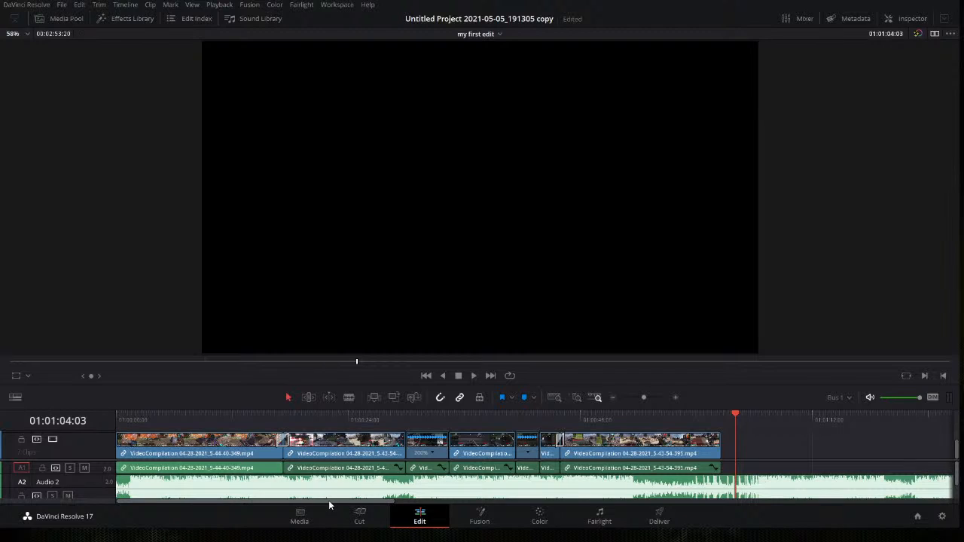
left_click_drag(332, 503, 299, 503)
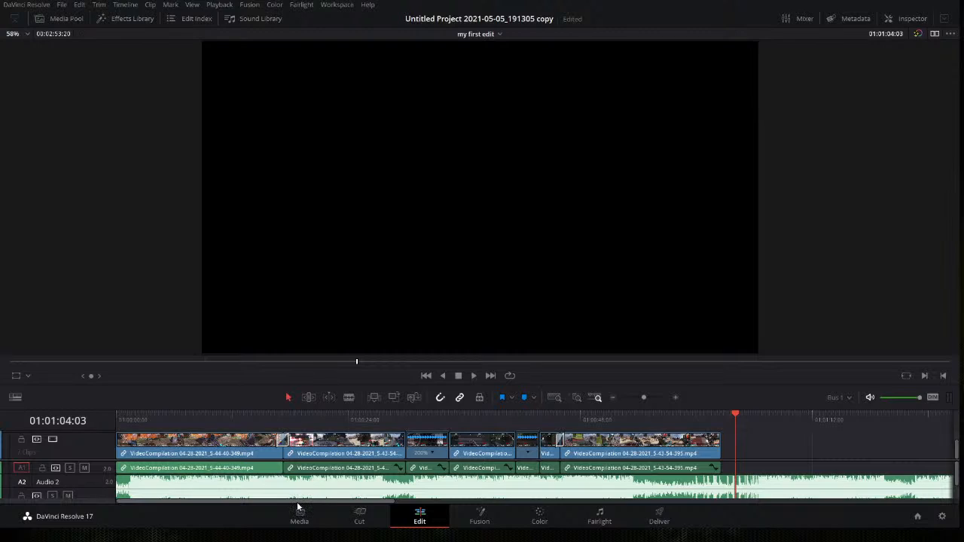